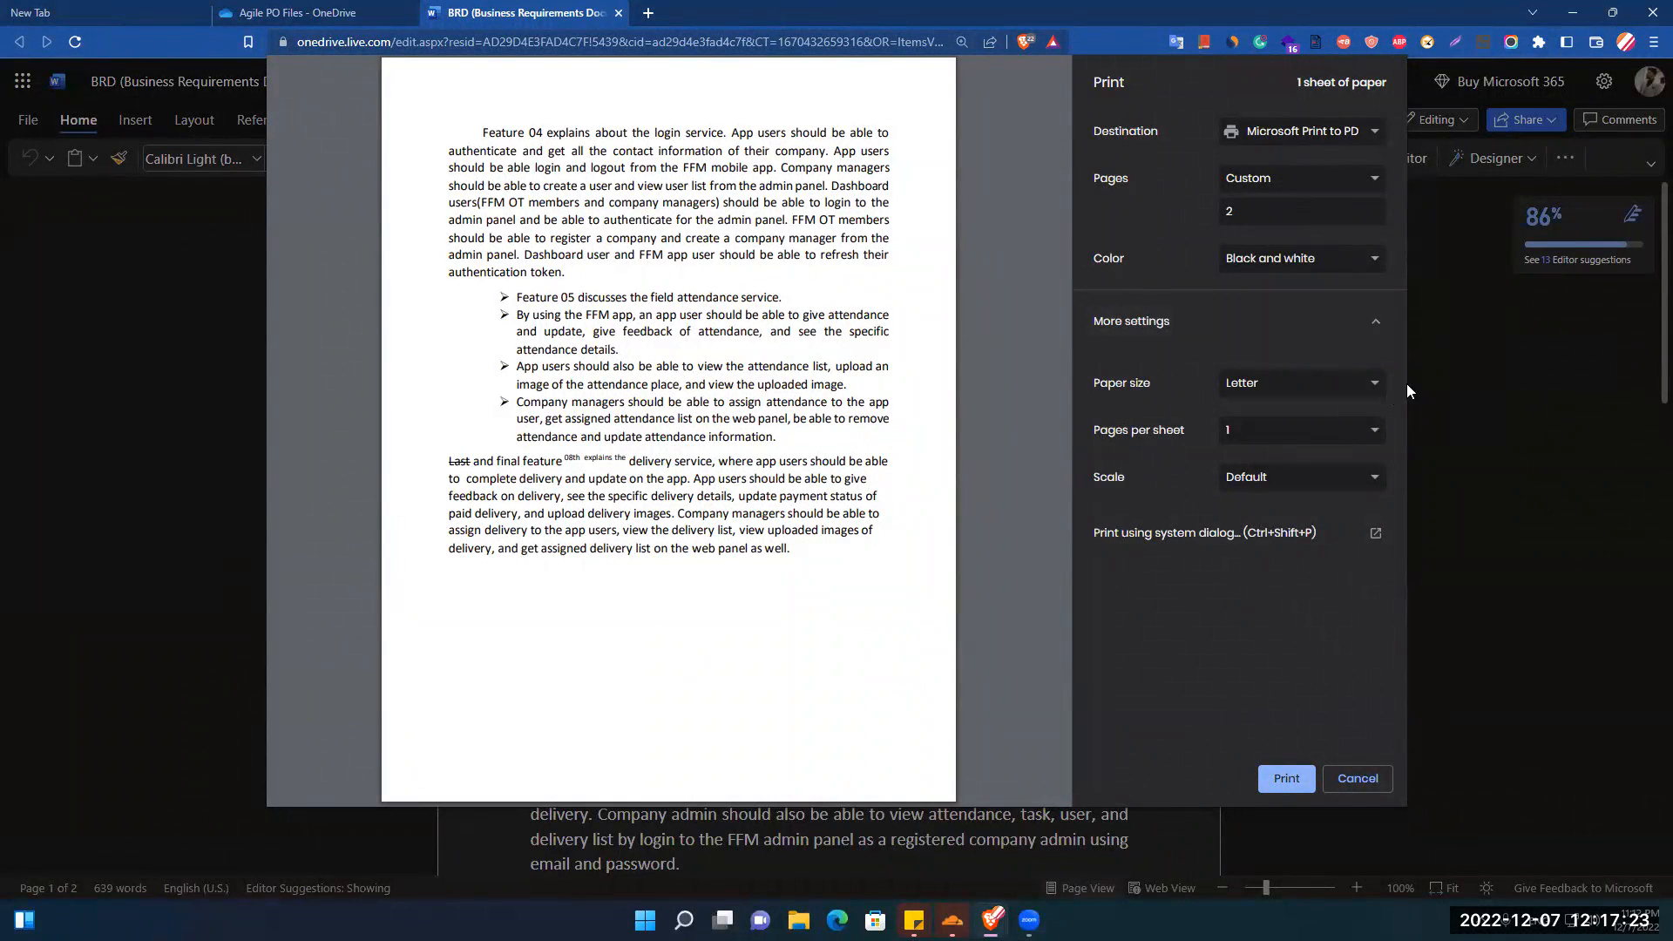
Set the print paper size to A4, try 2 pages per sheet, and return to 1 page per sheet
click(1302, 388)
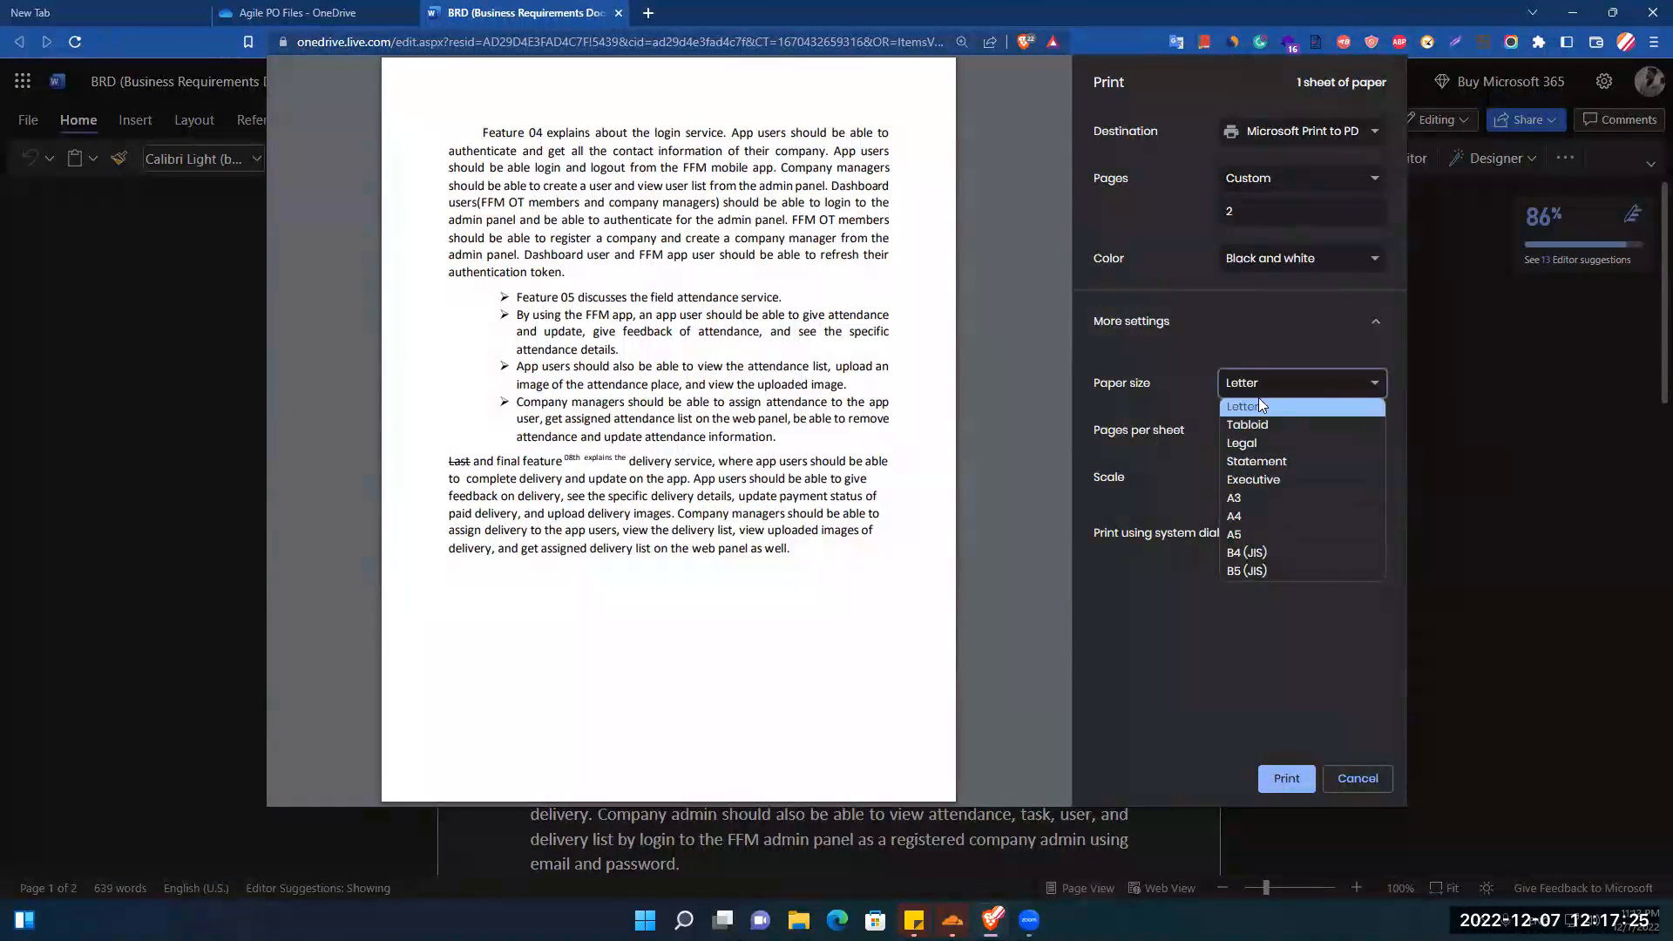
click(1238, 518)
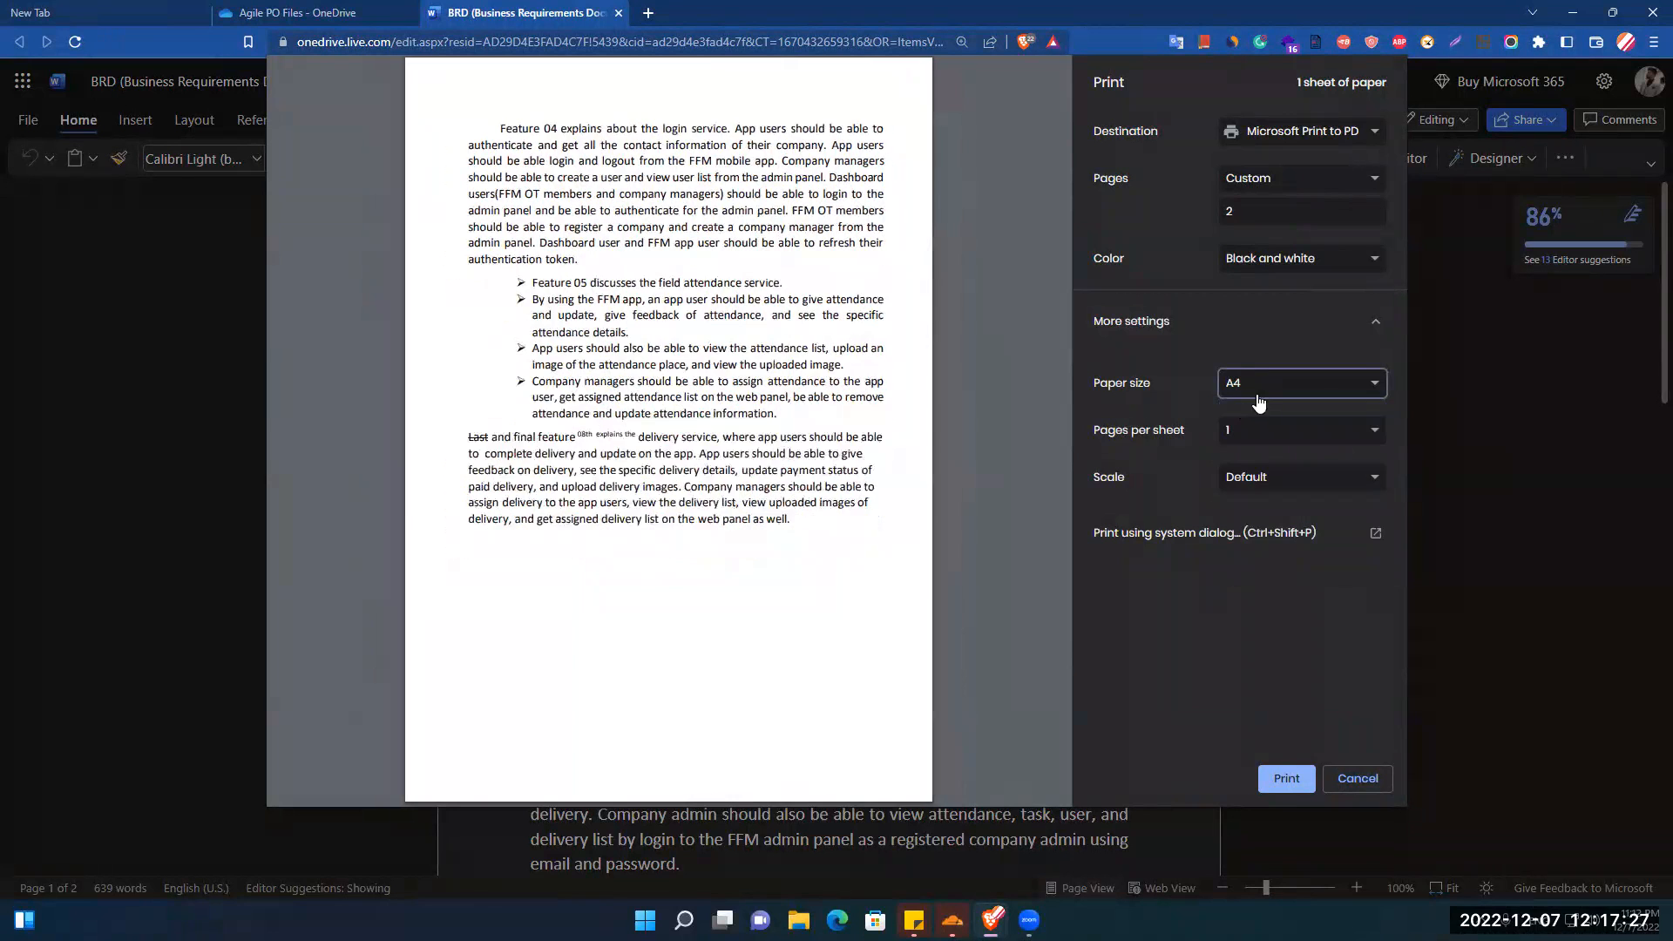
click(1255, 433)
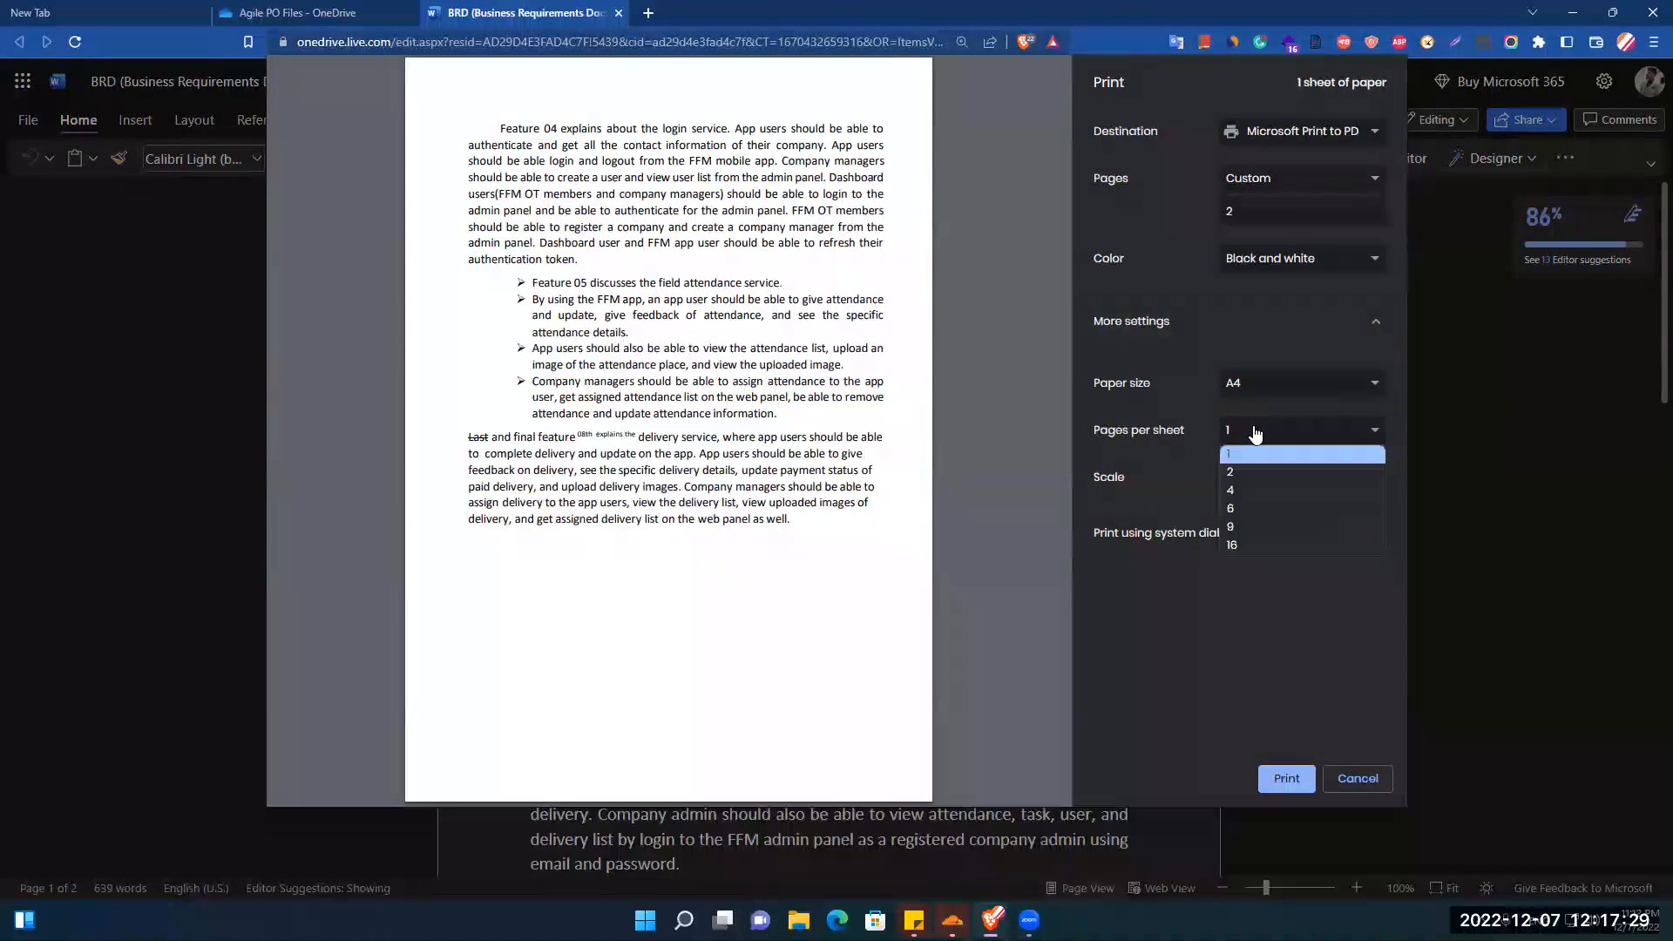
click(1231, 472)
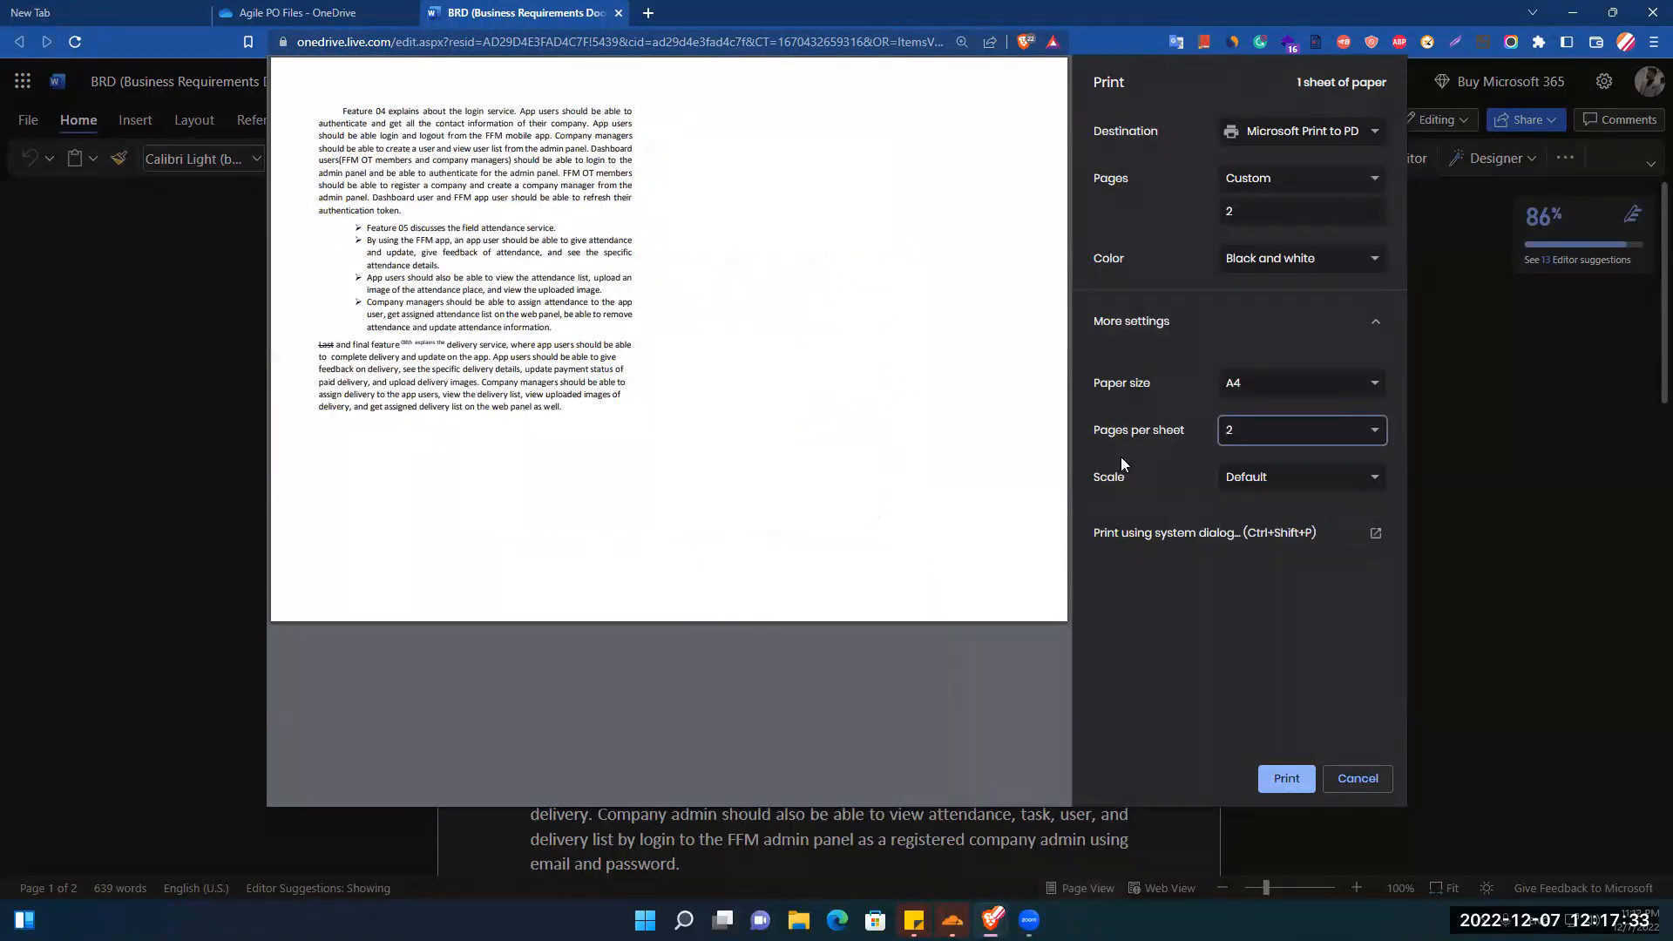
click(1241, 431)
click(1242, 455)
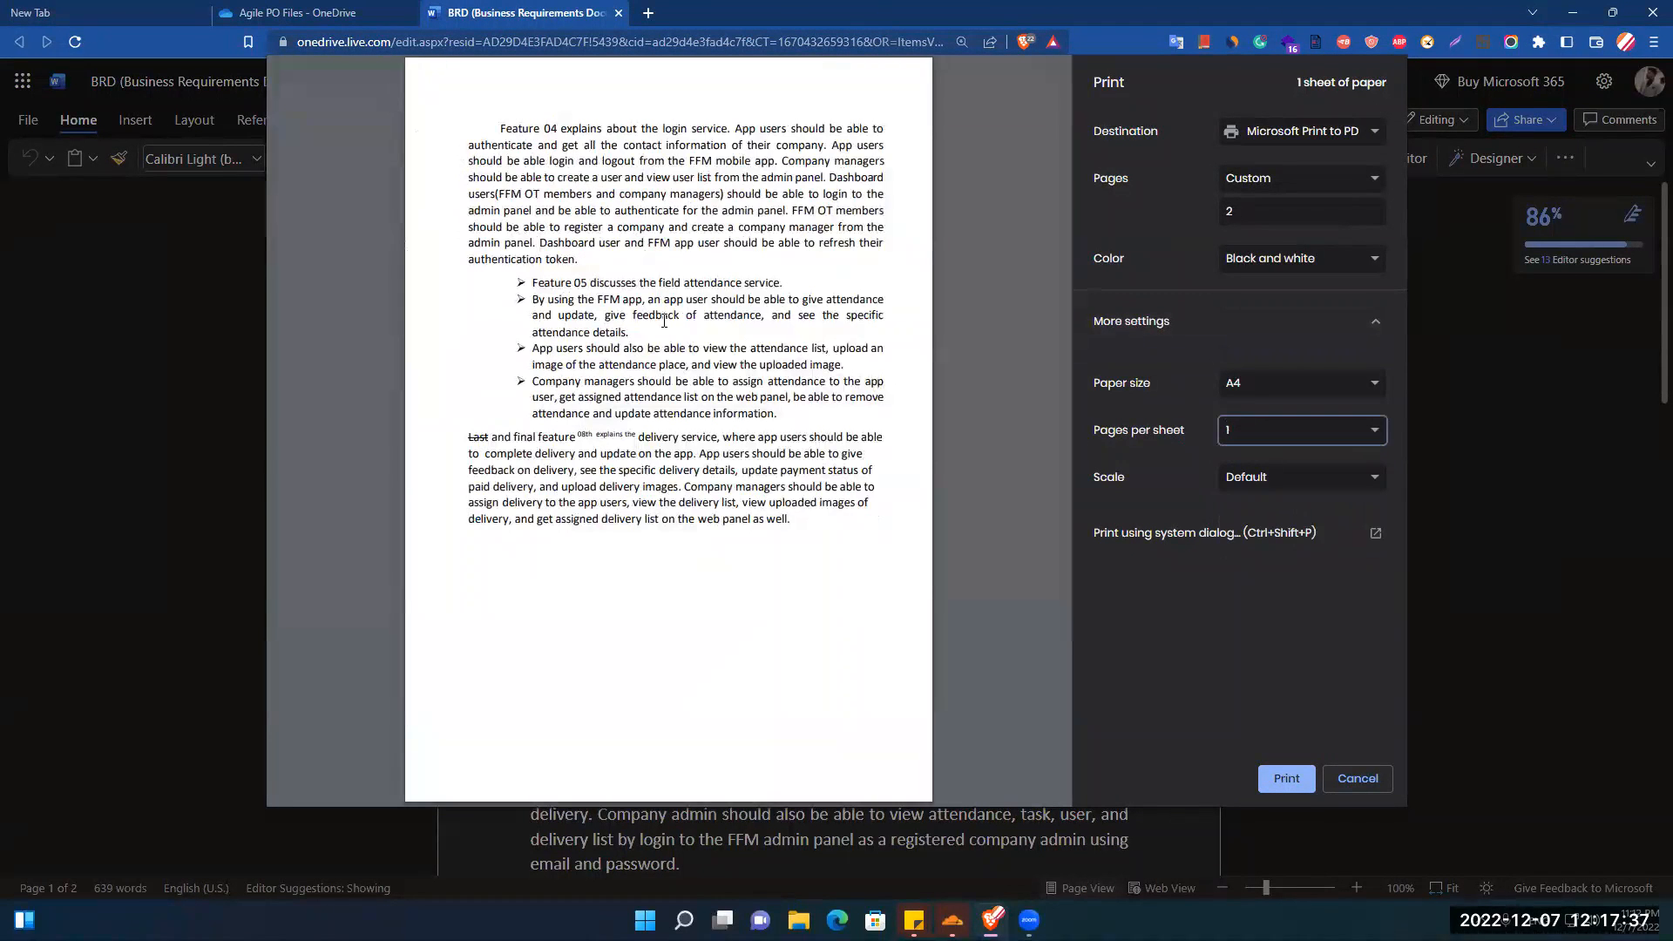
Try the fit-to-printable-area print scale and set the scale back to Default
click(1222, 480)
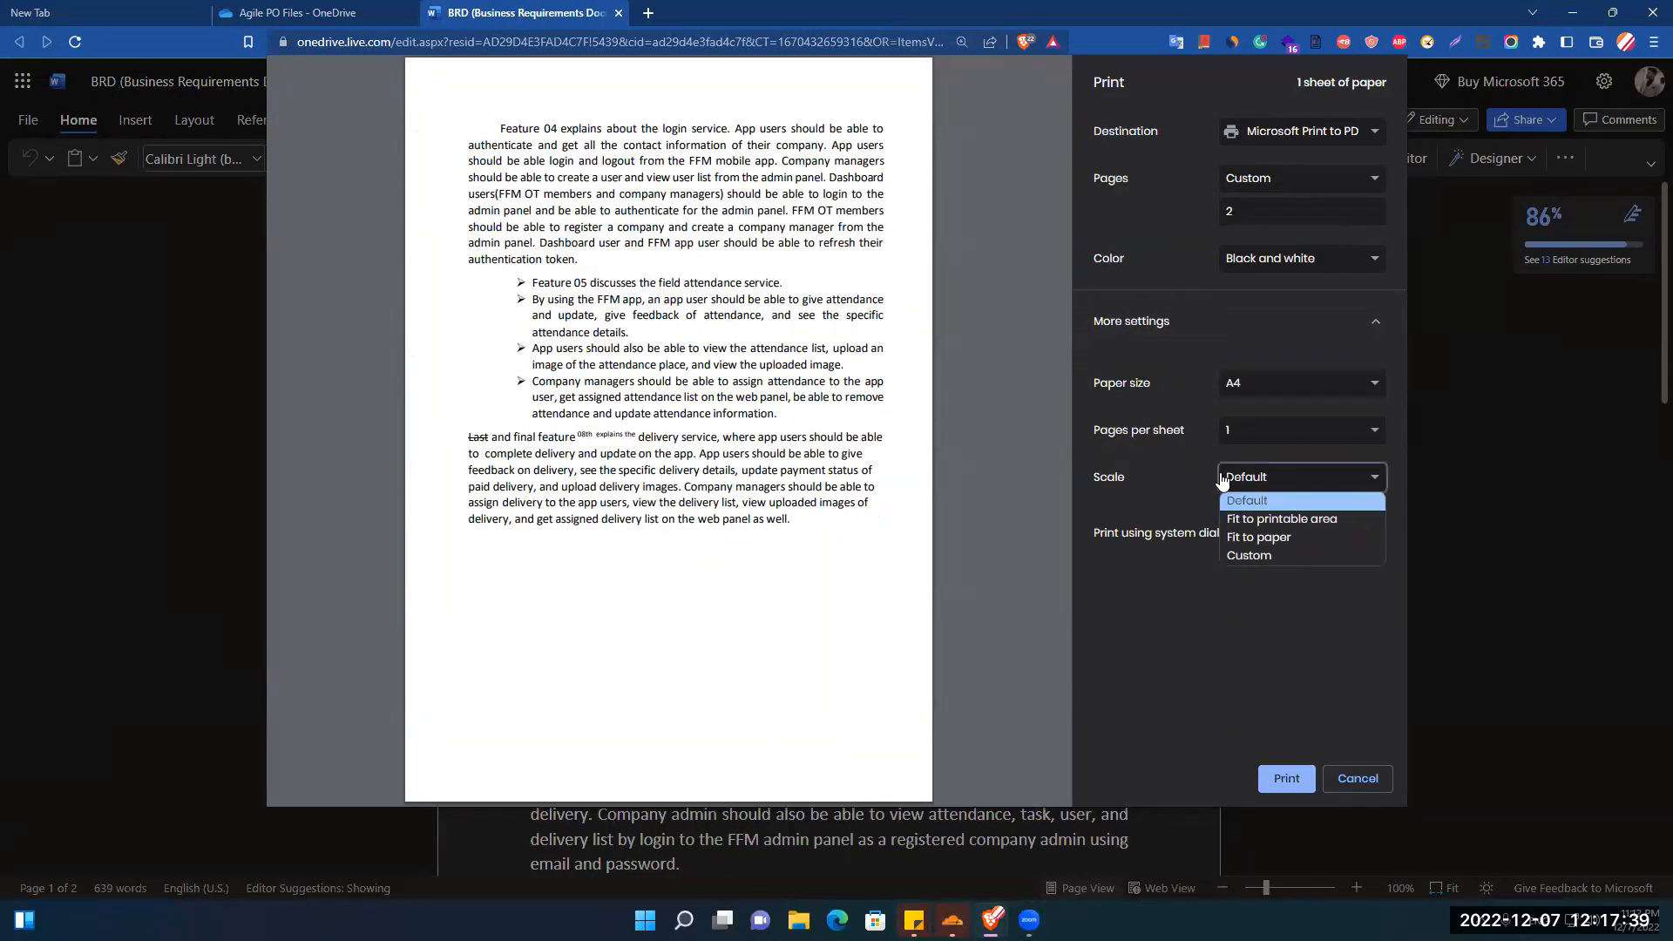
click(1244, 520)
click(1244, 533)
click(1224, 481)
click(1224, 502)
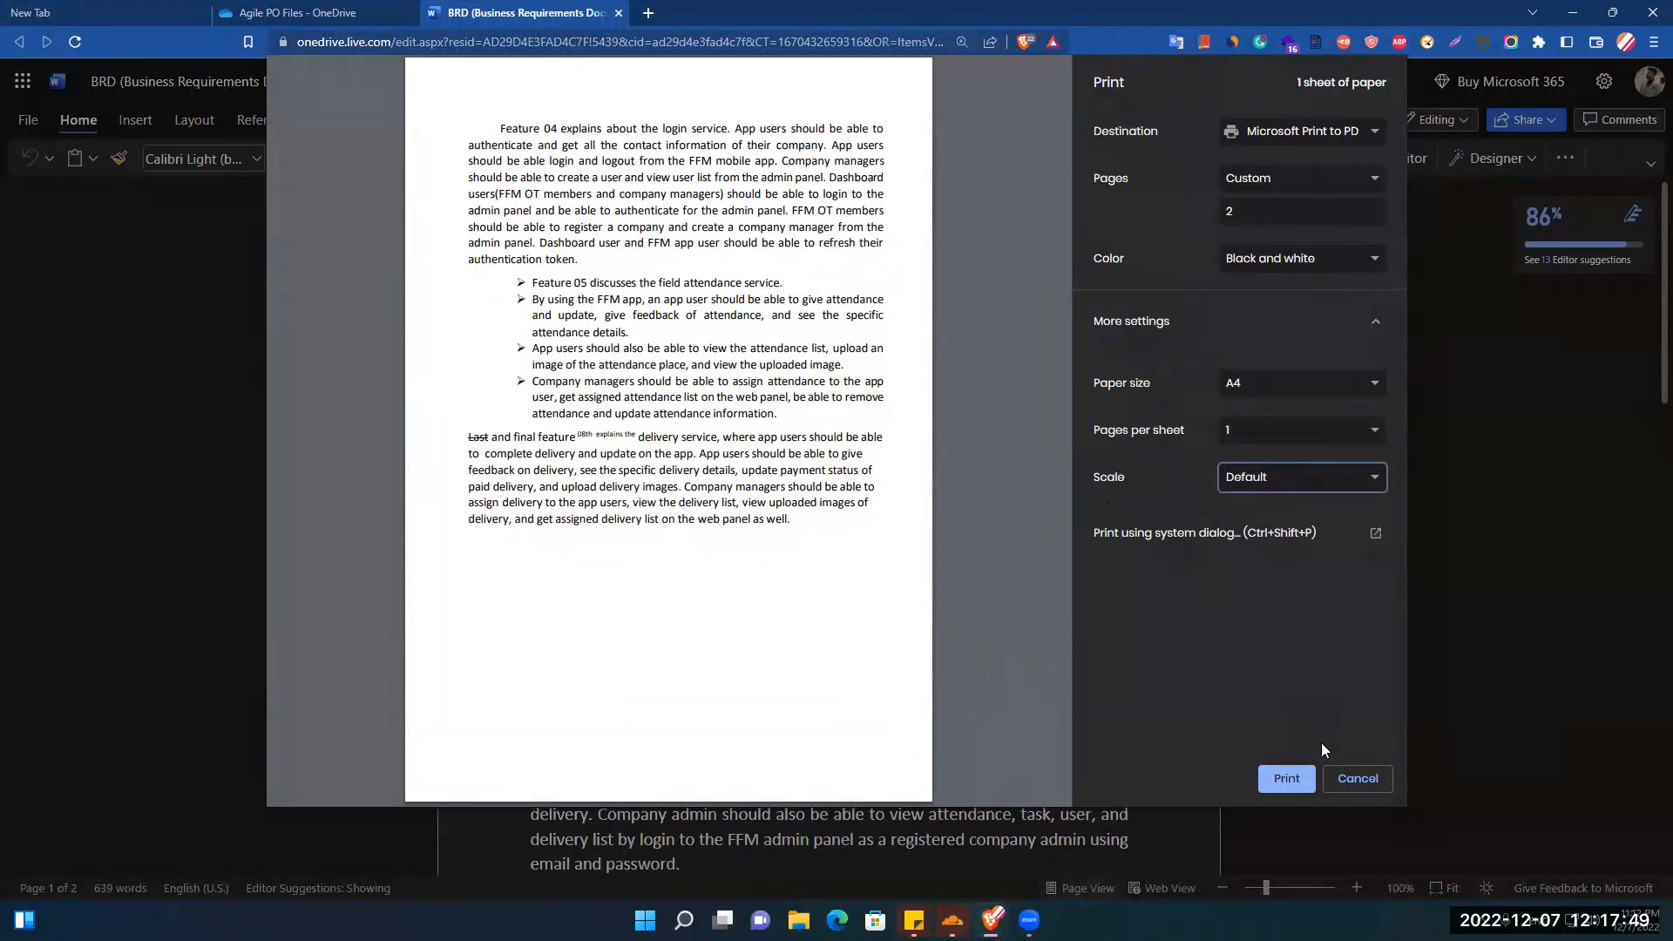
Cancel the print job and dismiss the ready-to-print message
click(1350, 781)
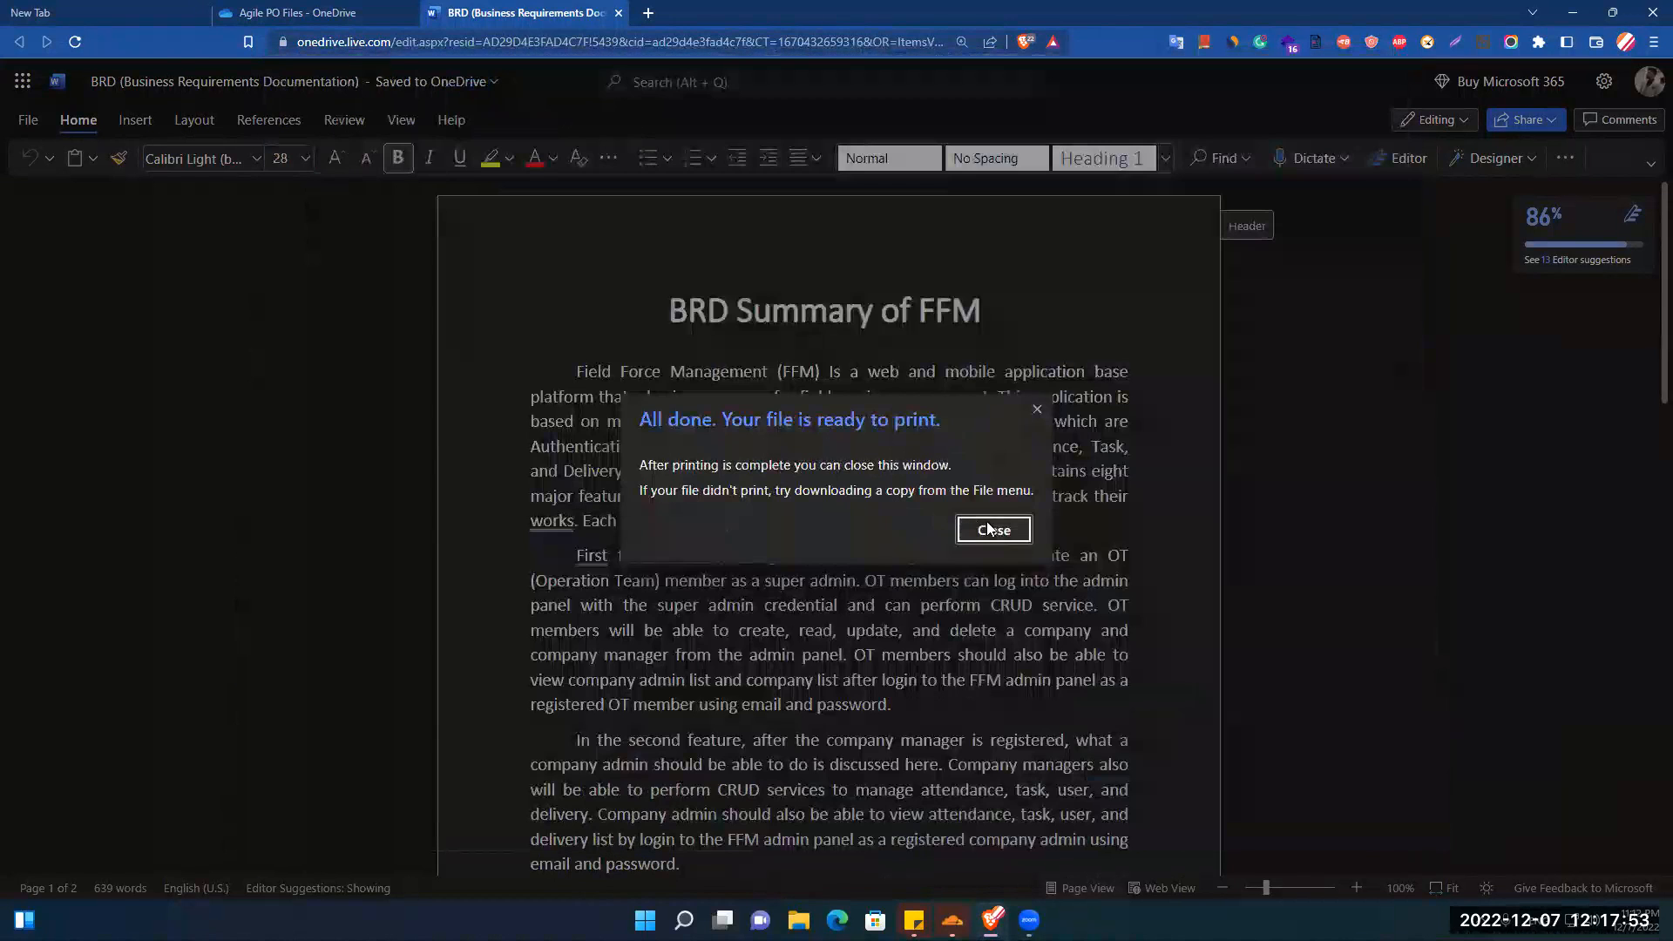
click(990, 529)
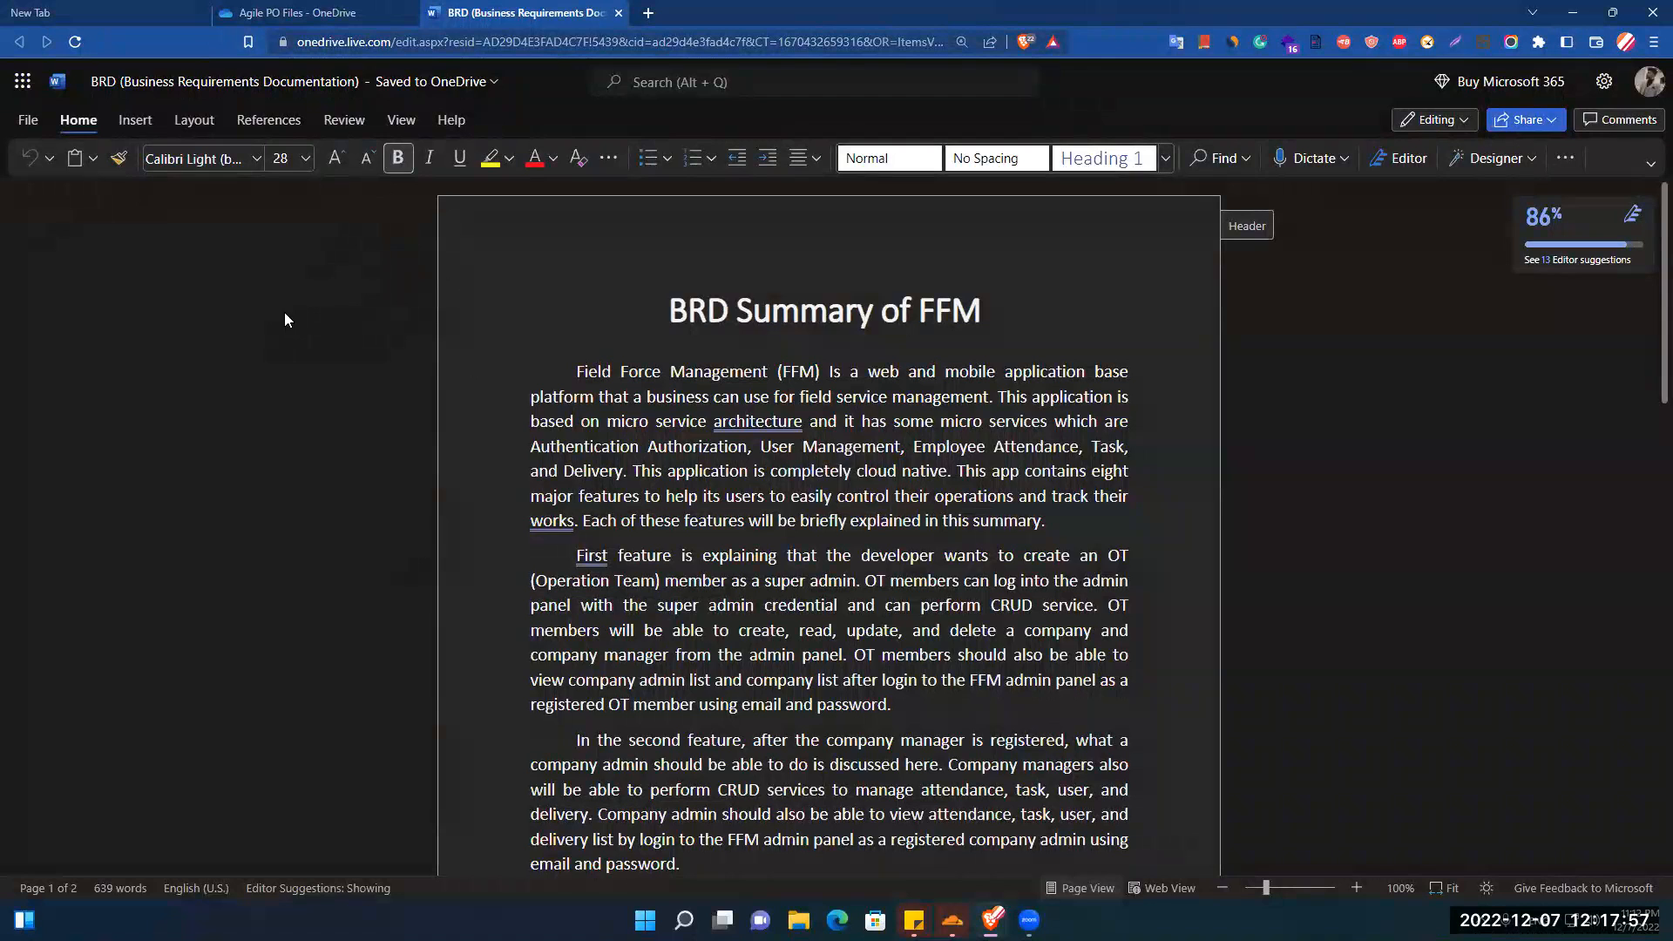
click(130, 122)
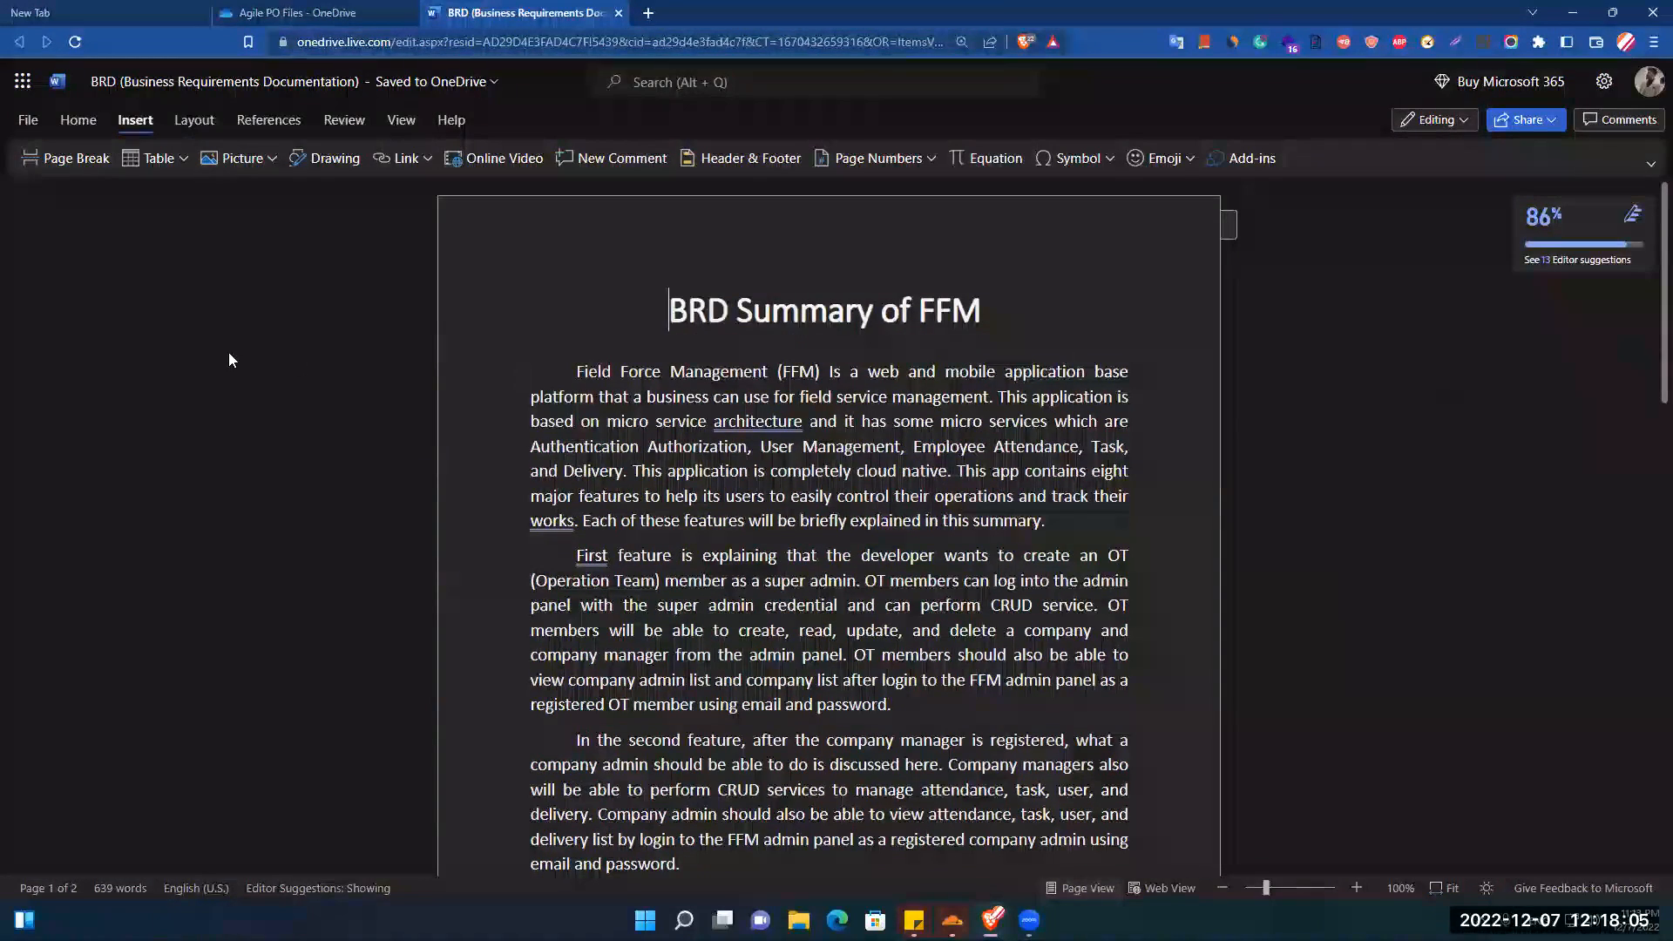
drag(568, 366, 820, 375)
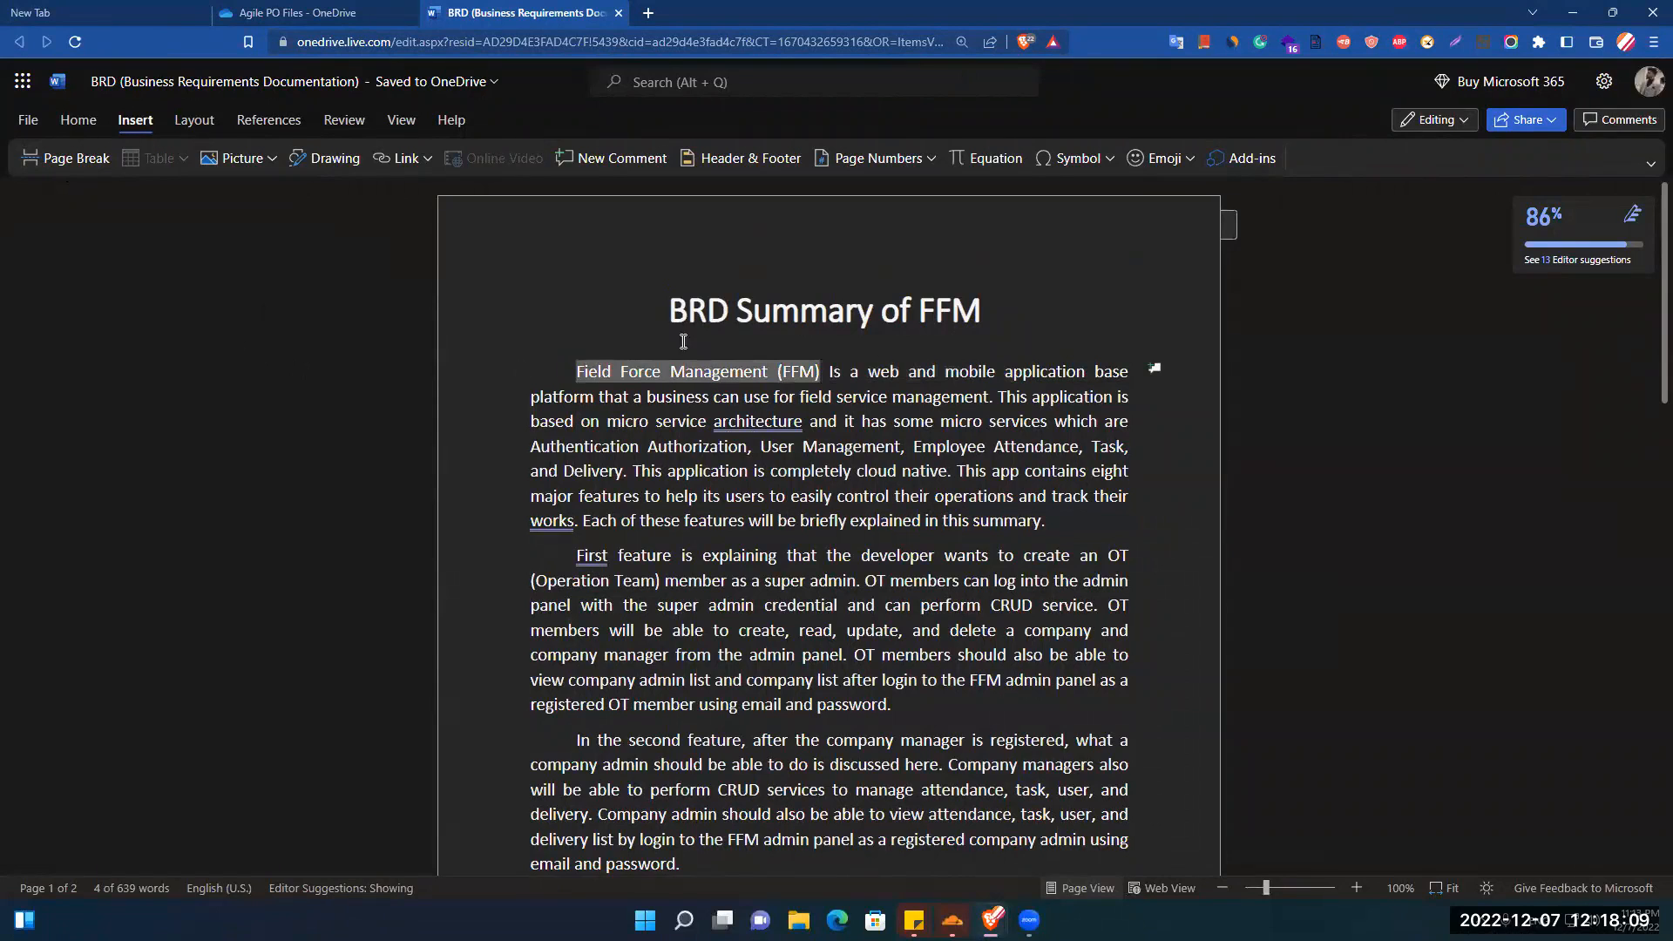
click(401, 160)
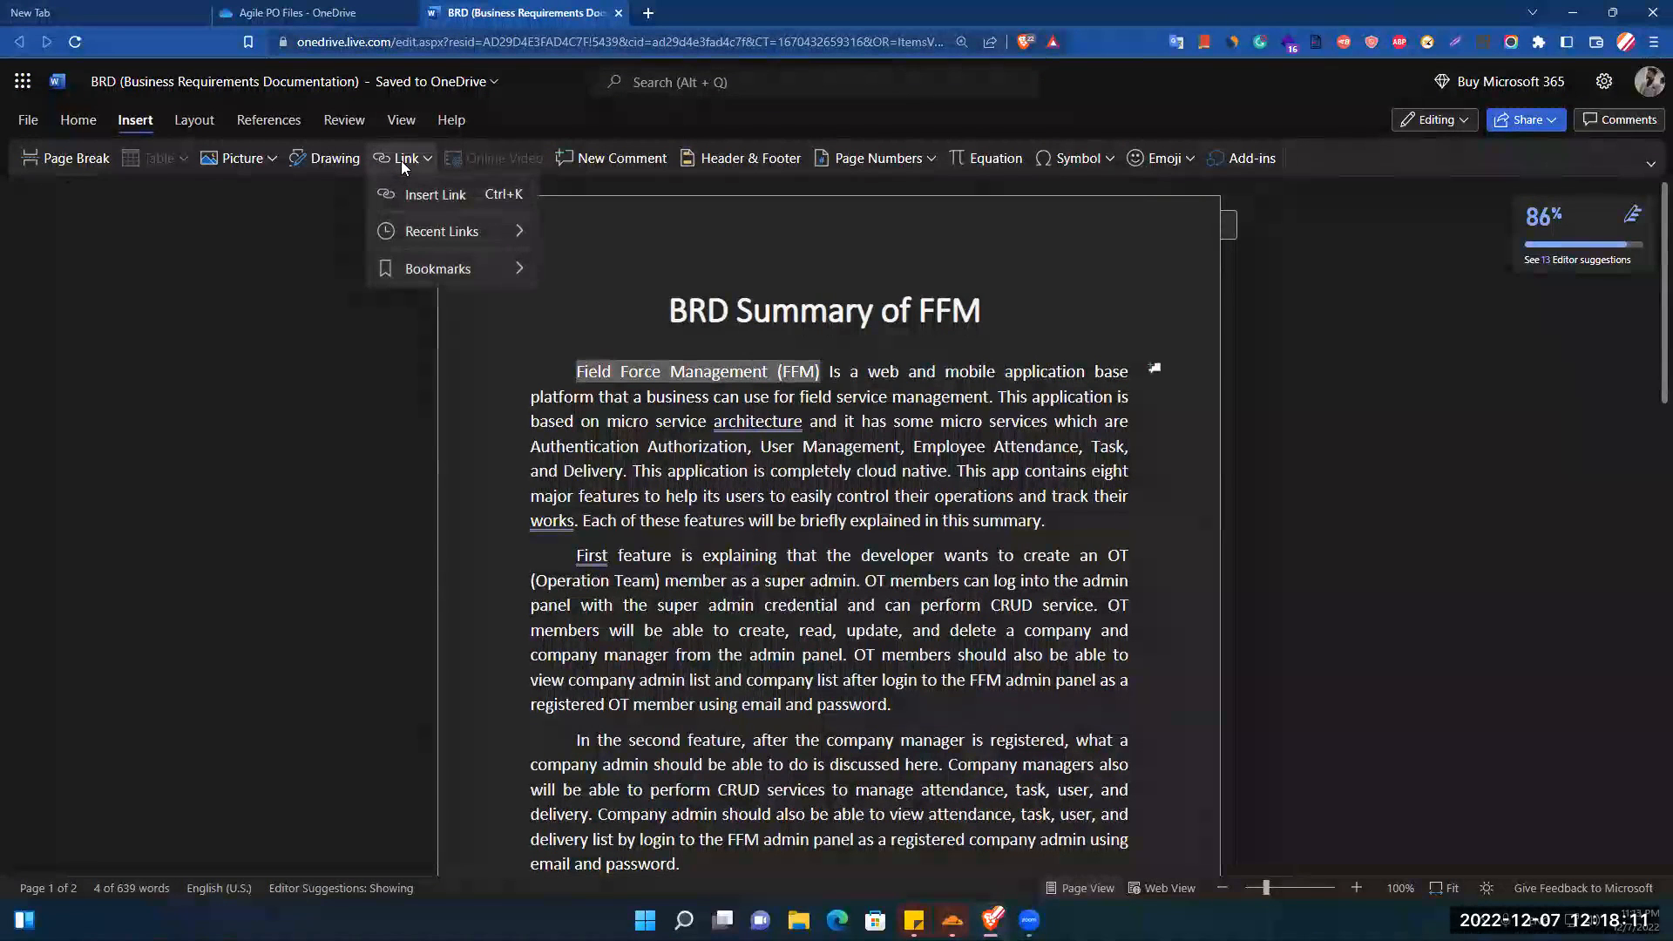
click(429, 194)
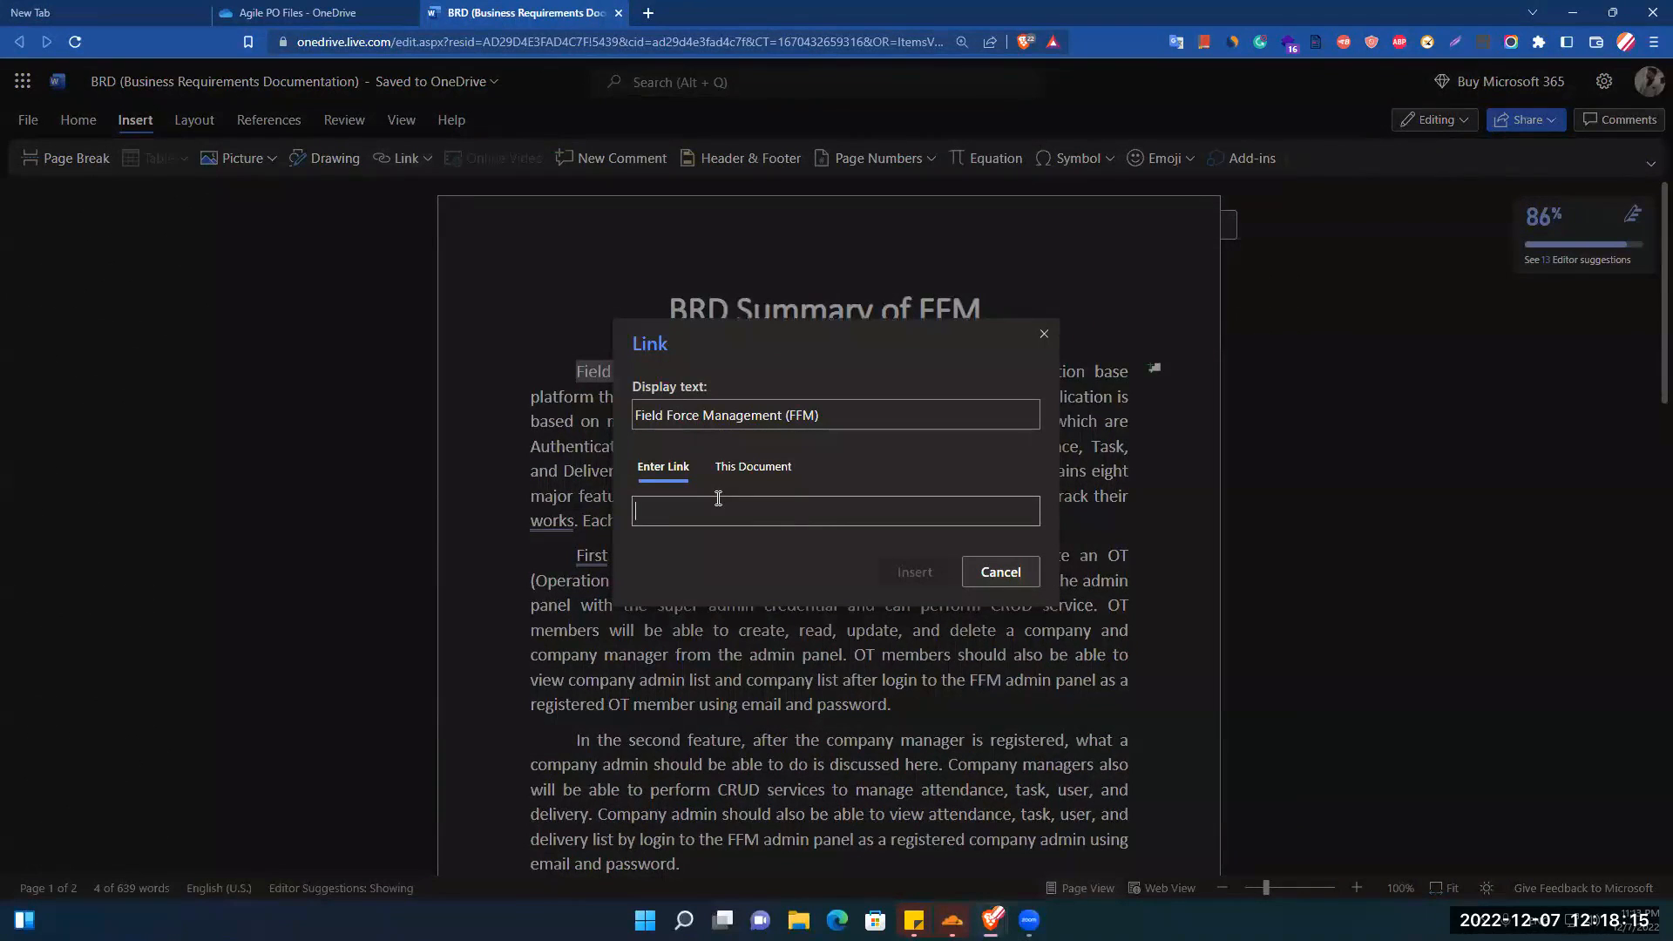
text(https)
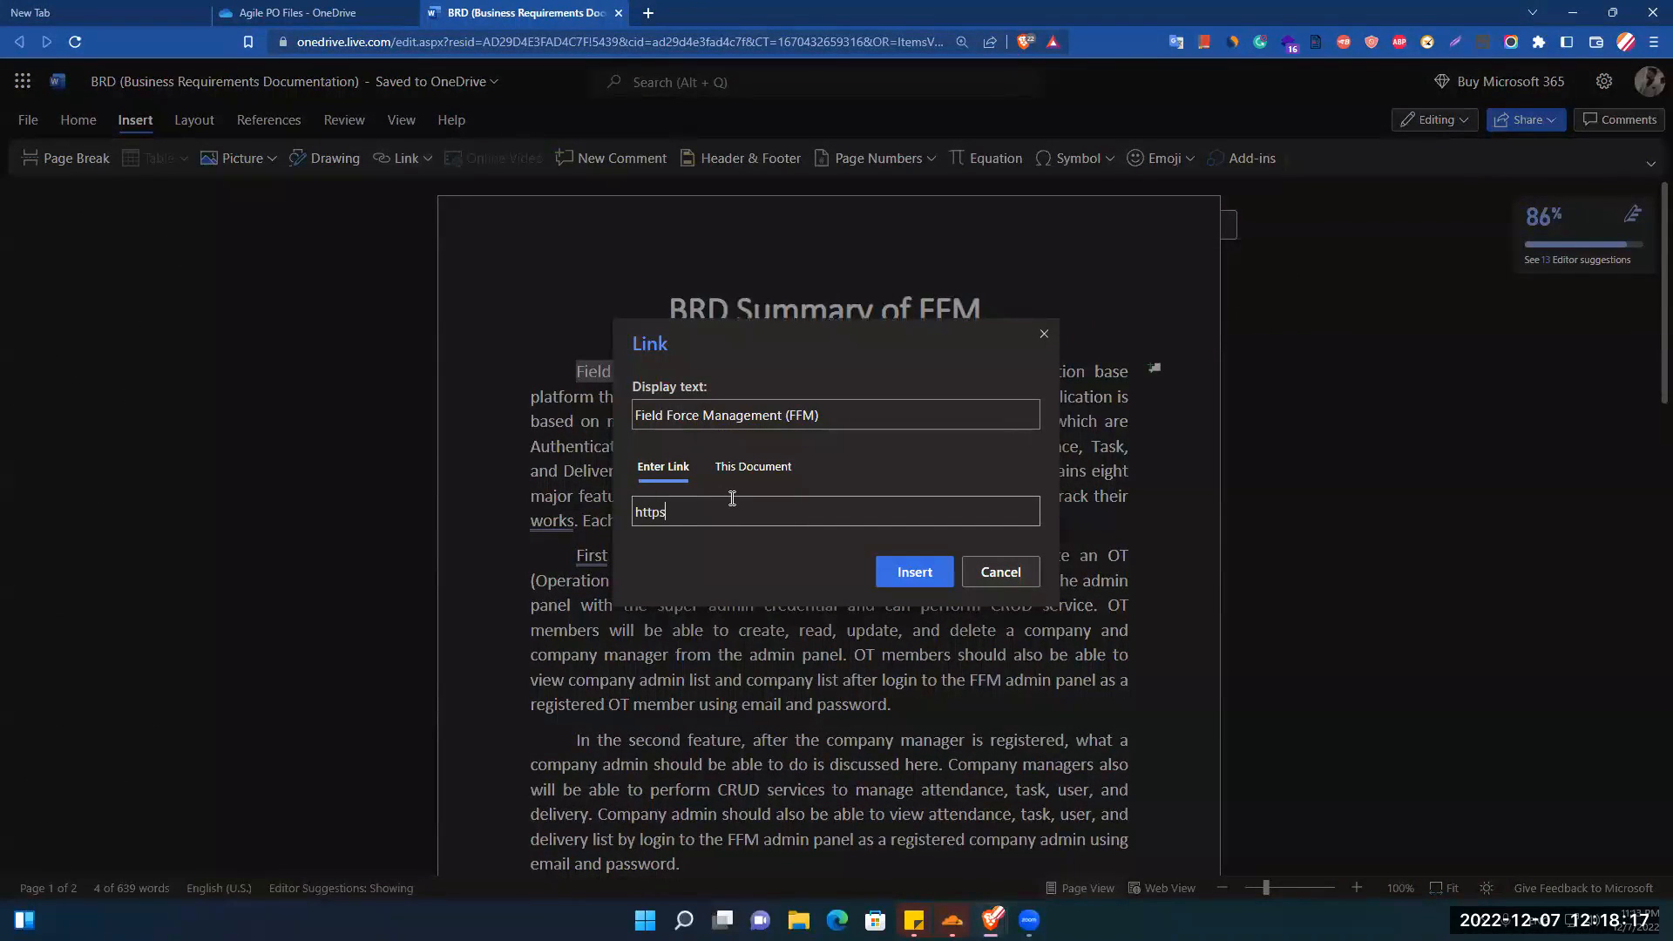
text(://ts4u.us)
click(908, 575)
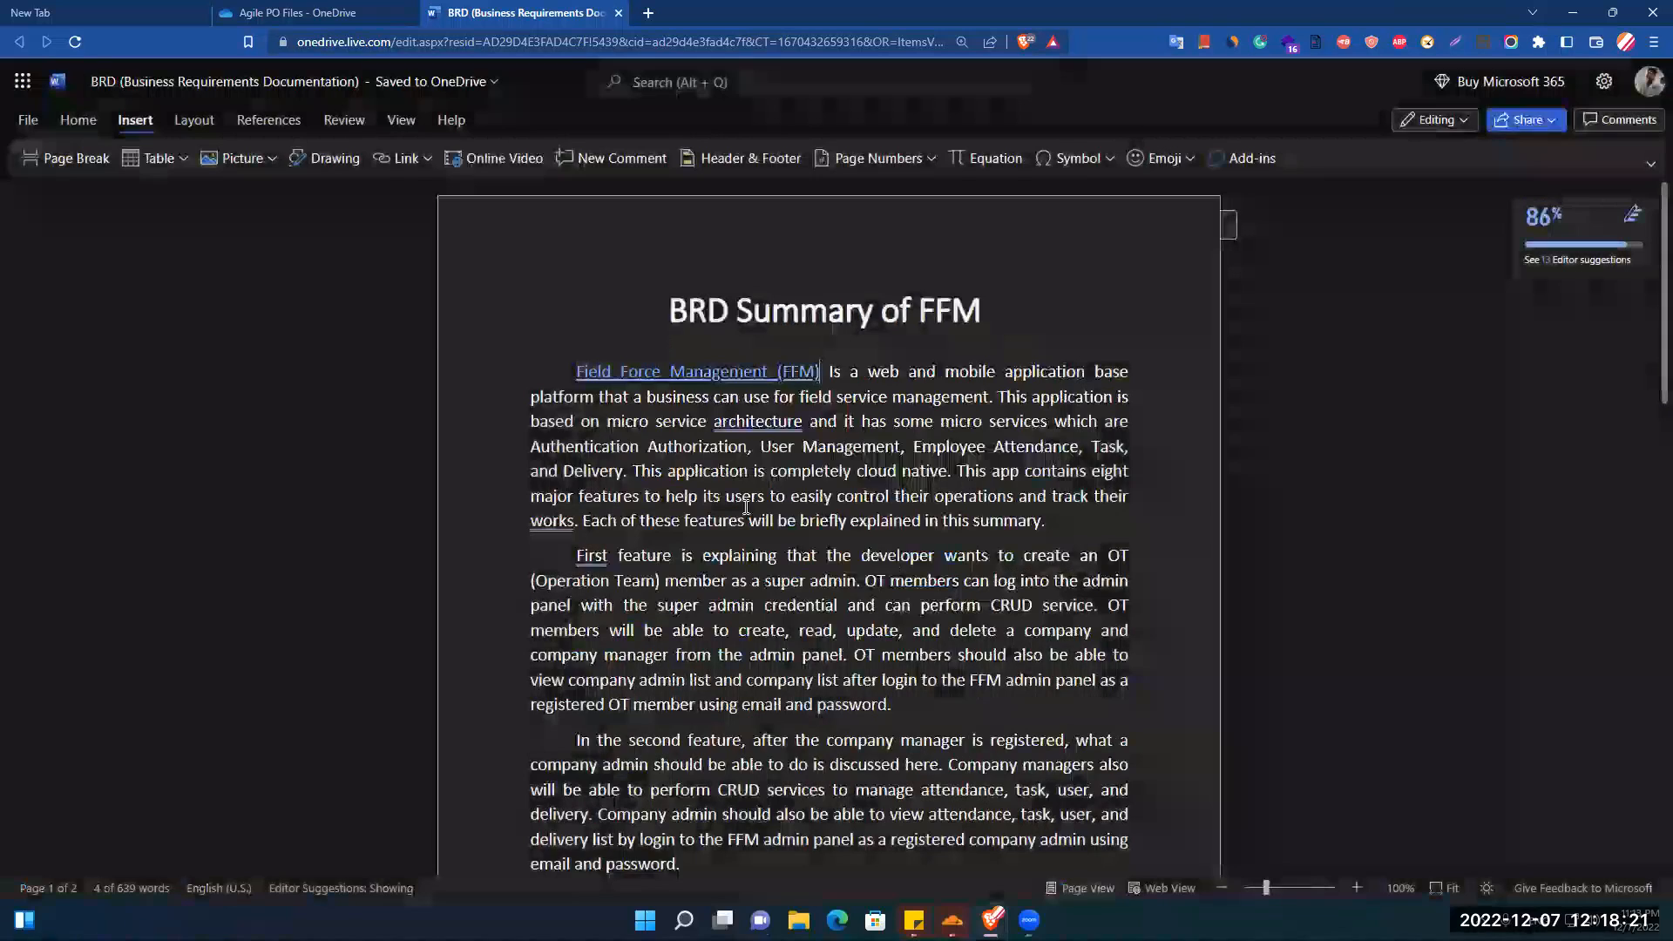
Follow the "Field Force Management (FFM)" link to test it and close the opened page
click(531, 433)
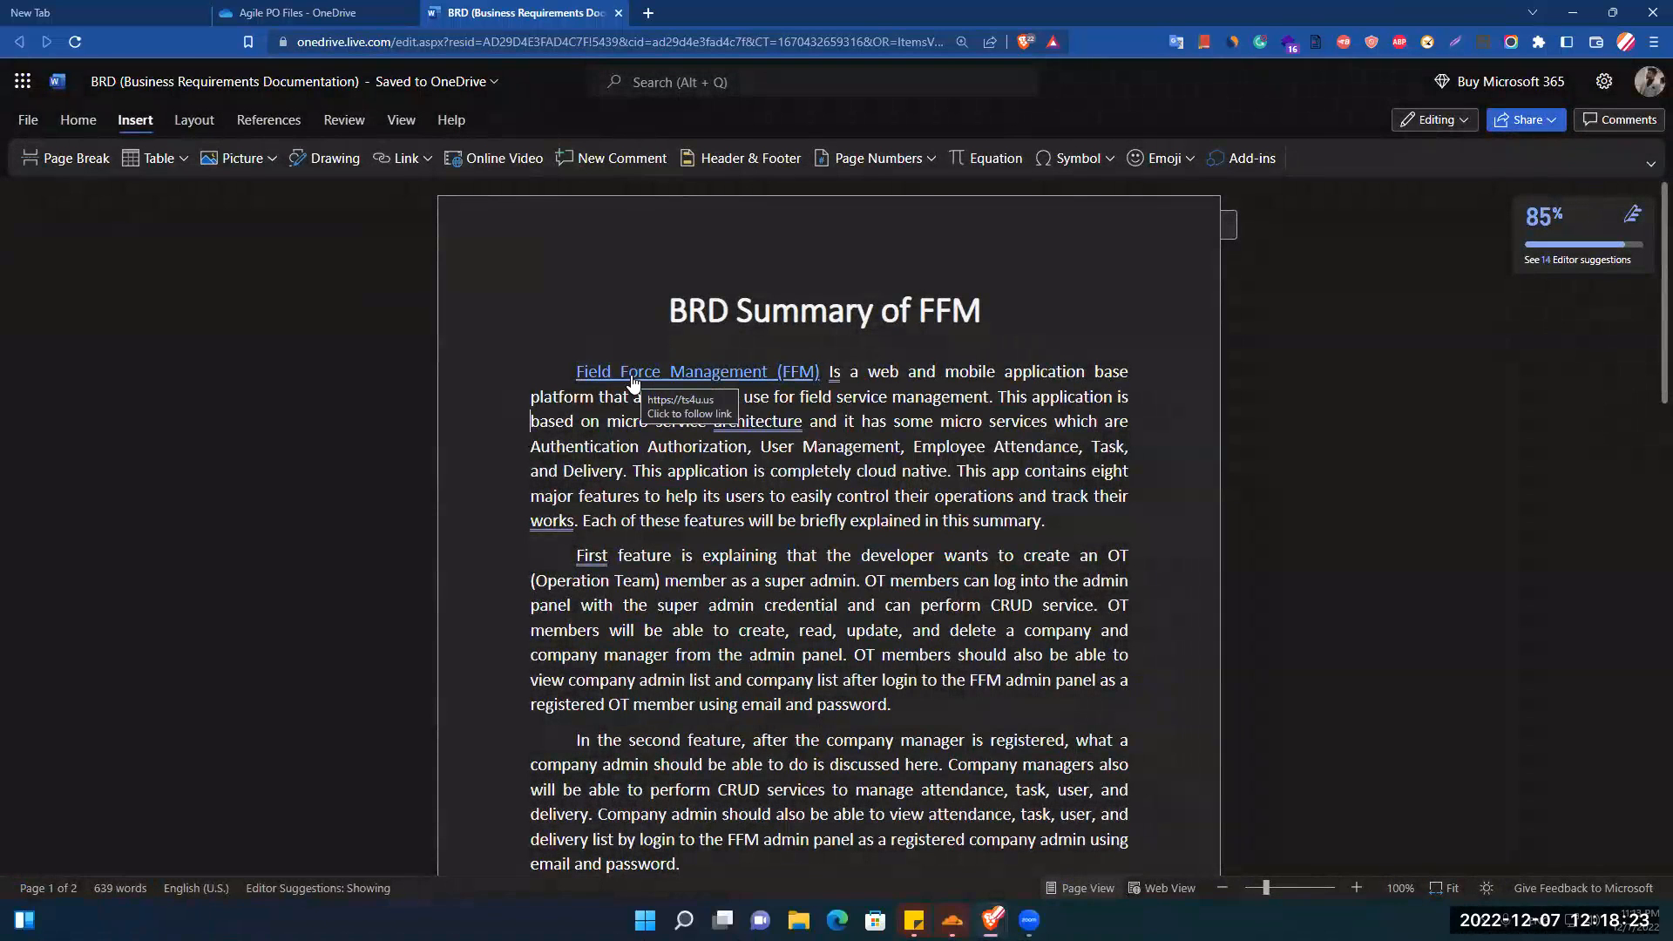
click(633, 377)
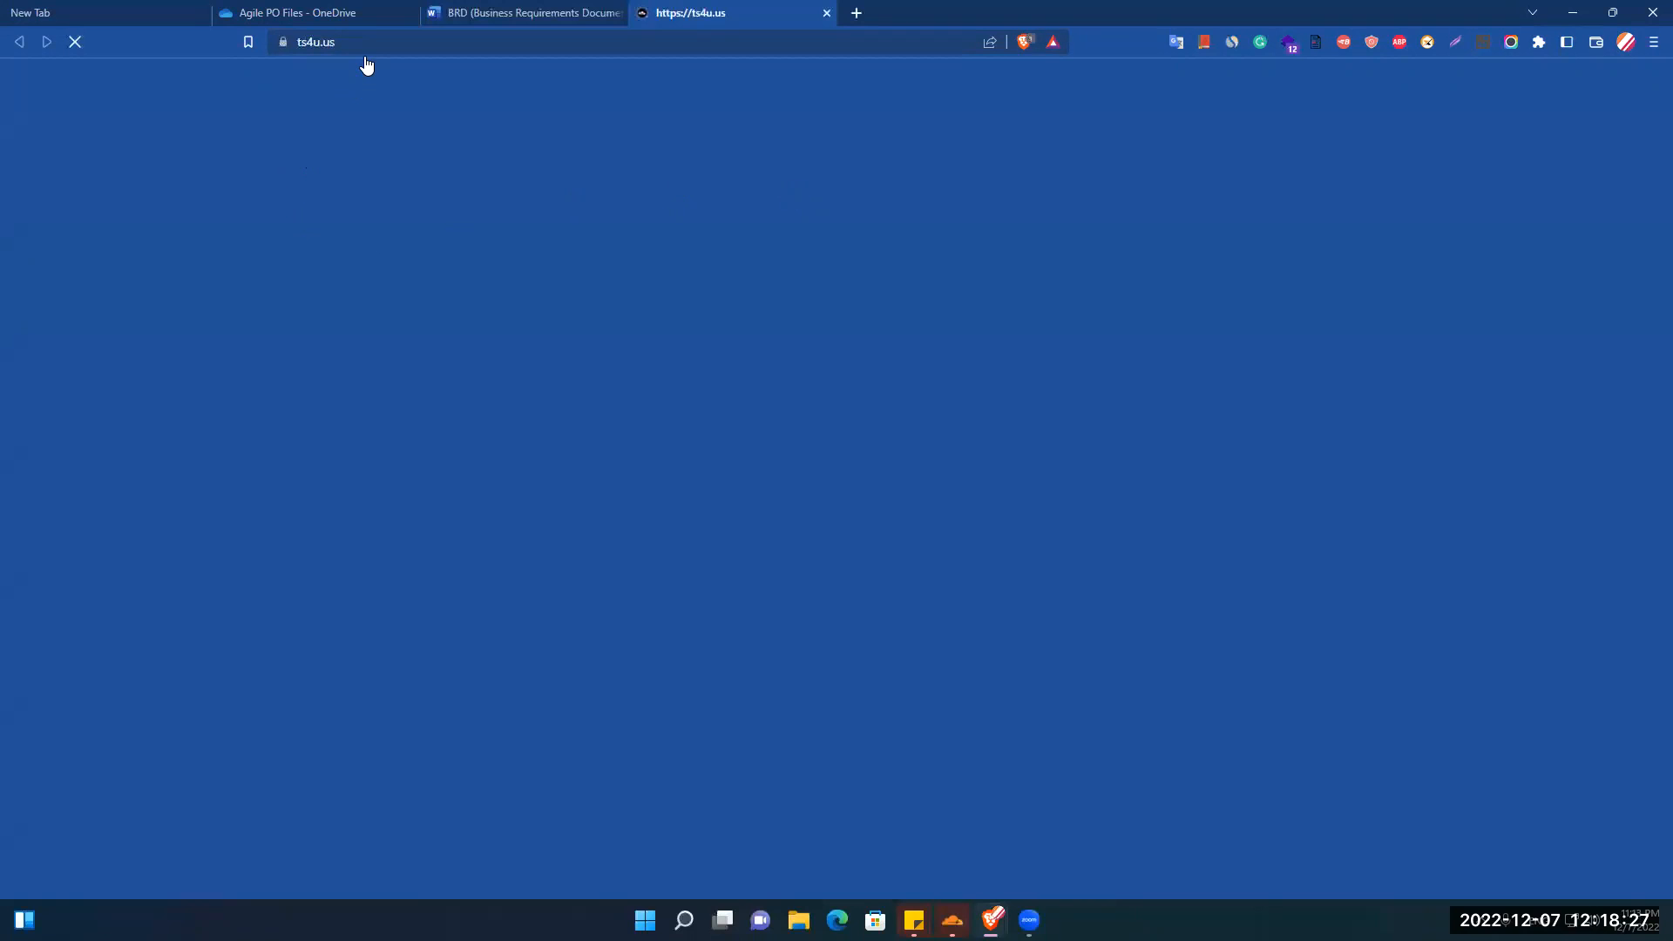
click(826, 12)
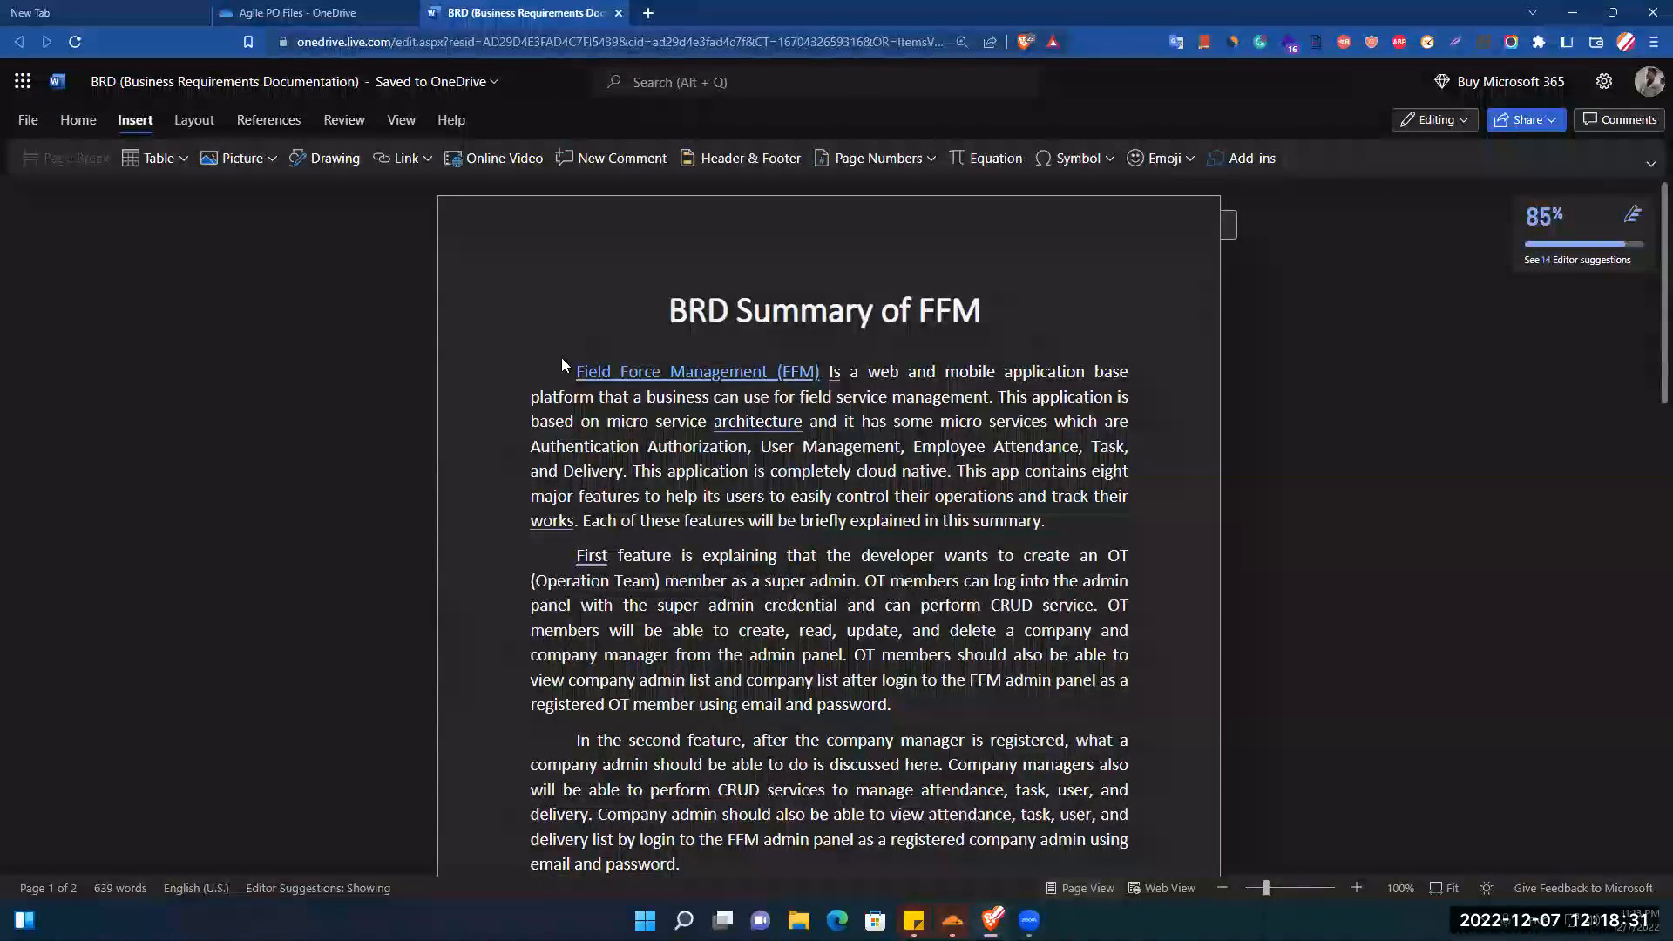
Add two empty lines between the introductory paragraph and the paragraph beginning "First feature"
click(533, 383)
key(Return)
key(Return)
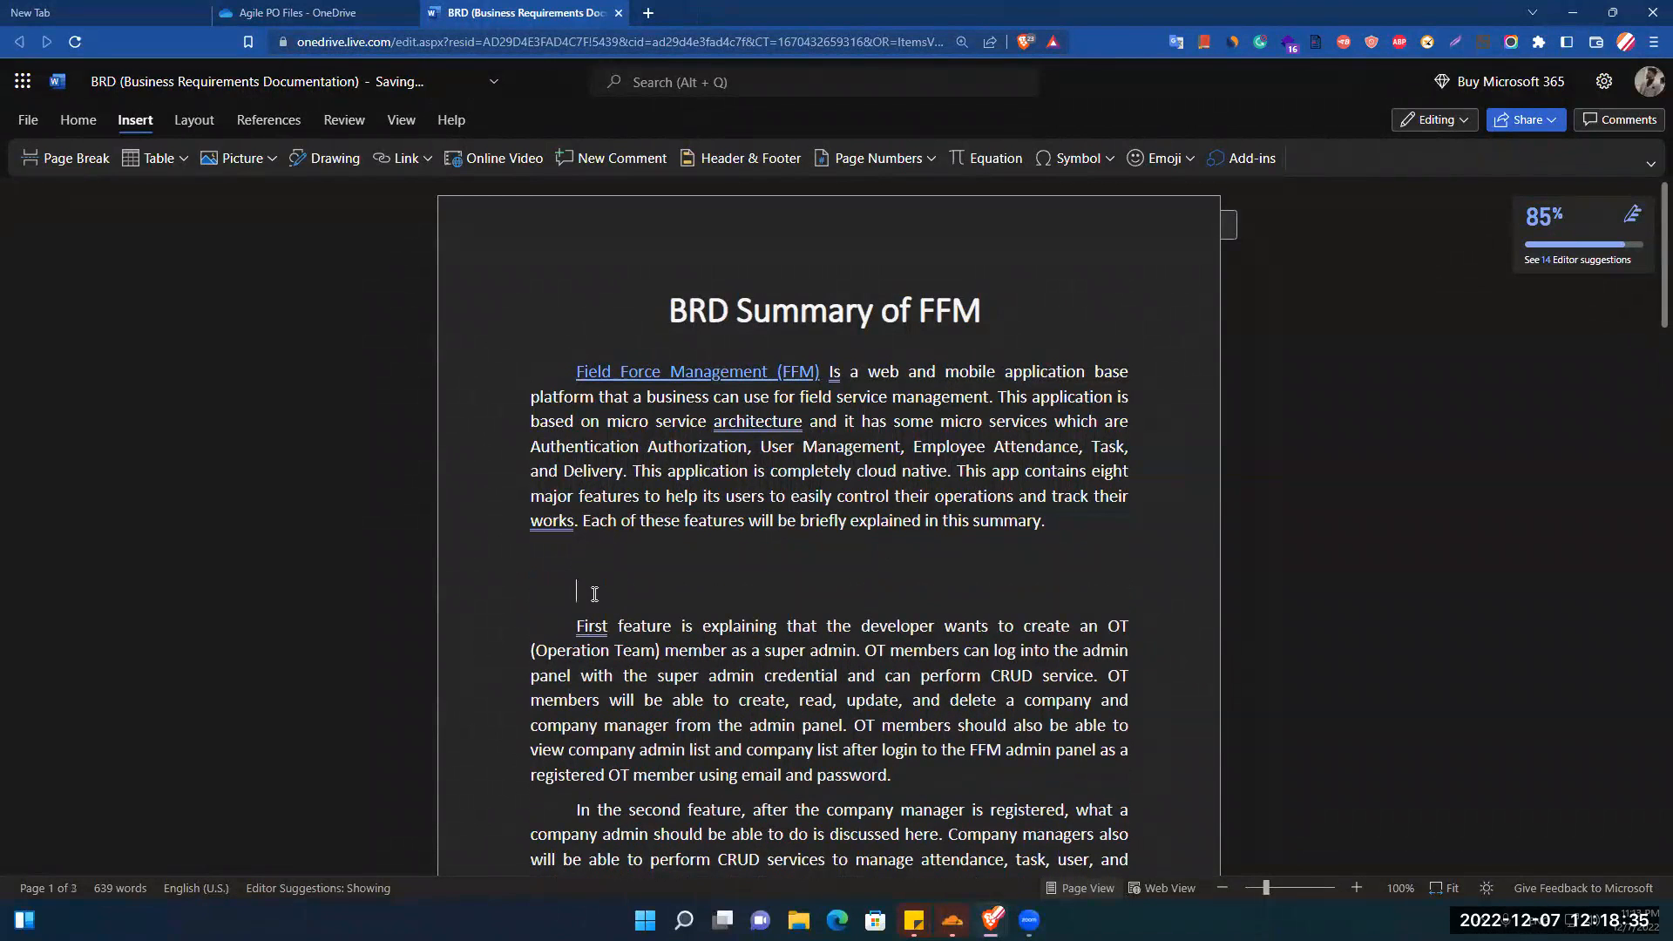
Insert the green cucumber logo picture from this device on the empty line below the introductory paragraph
click(258, 161)
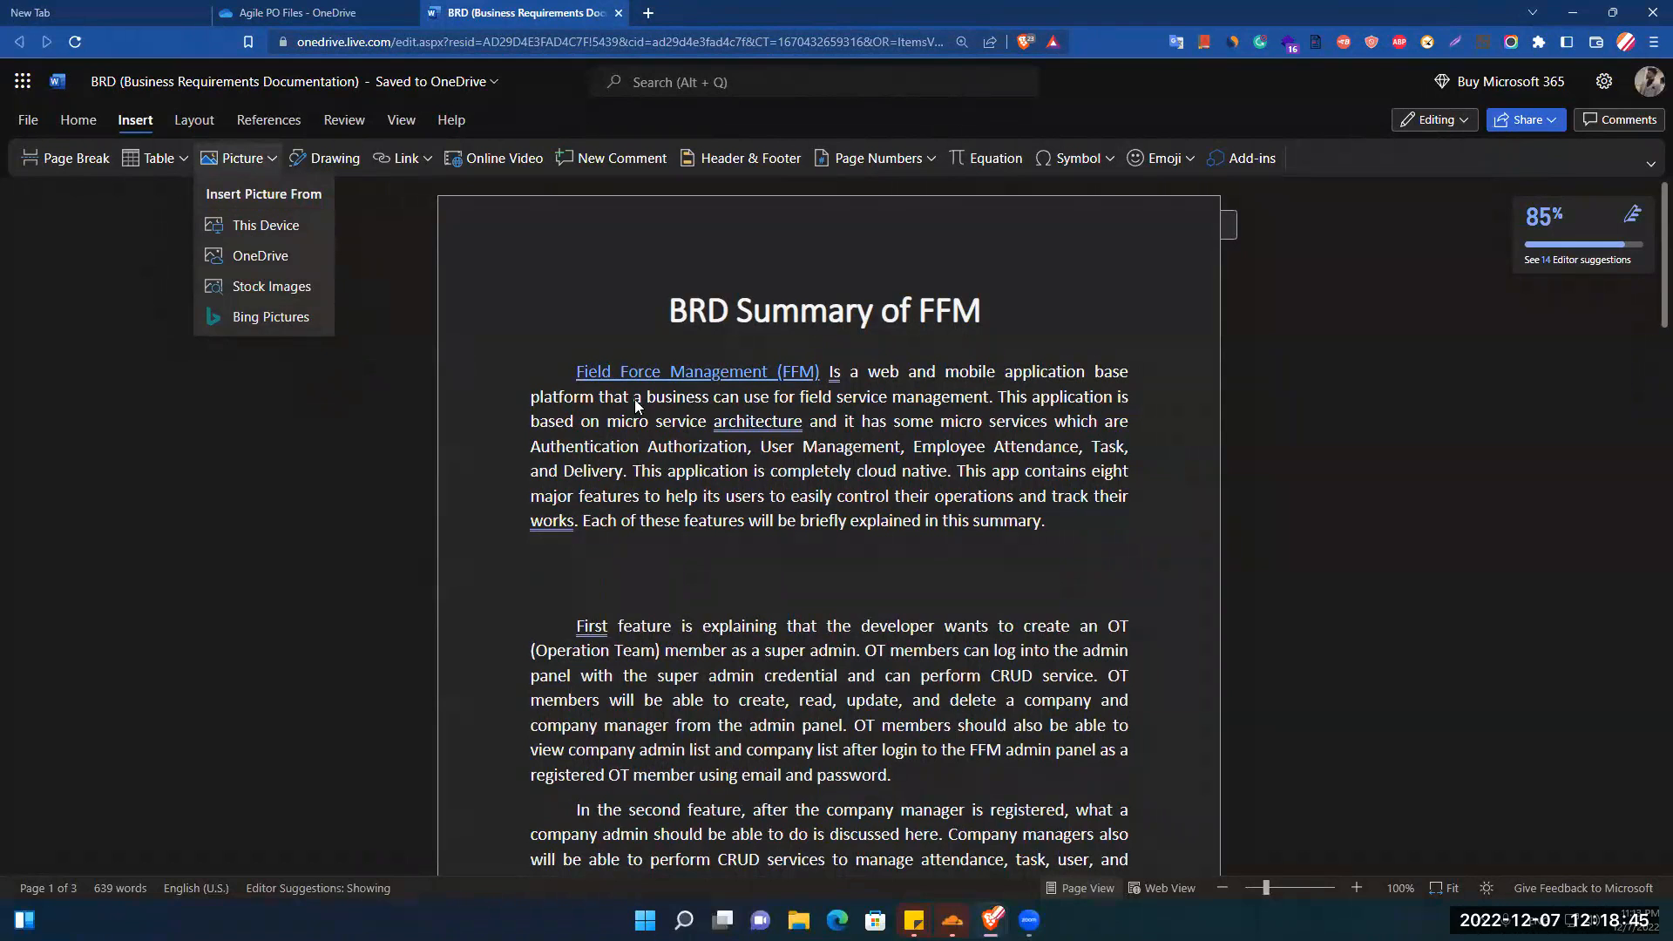
click(250, 231)
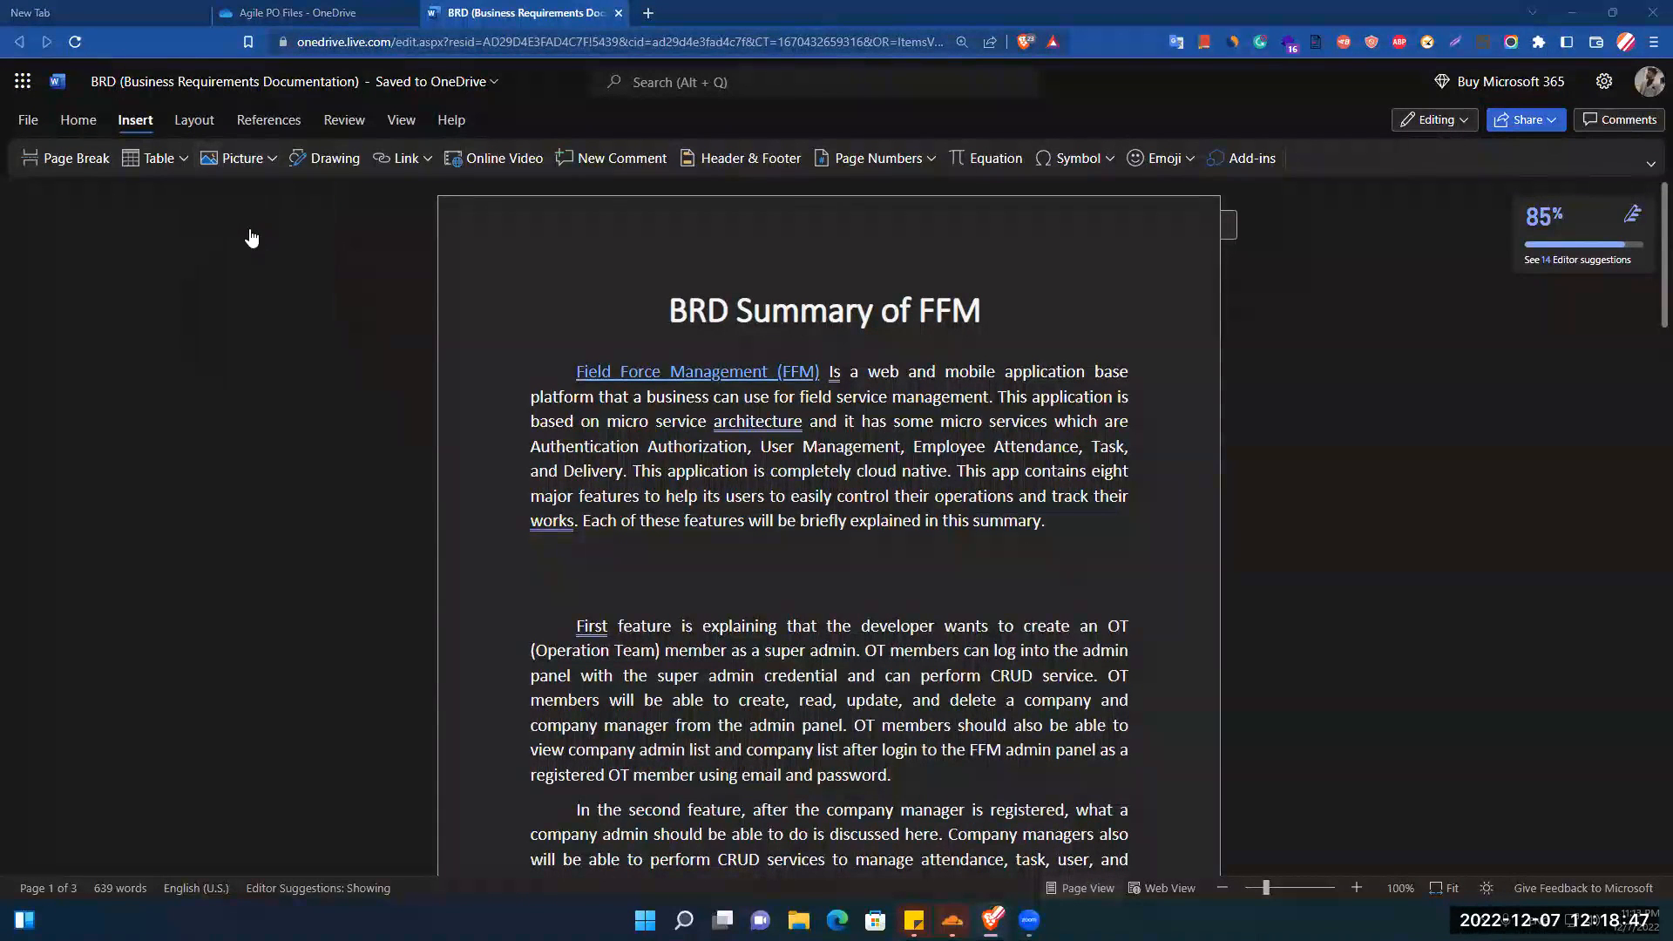
drag(821, 197, 821, 281)
scroll(820, 280, down, 2)
scroll(821, 280, up, 2)
click(778, 278)
key(Return)
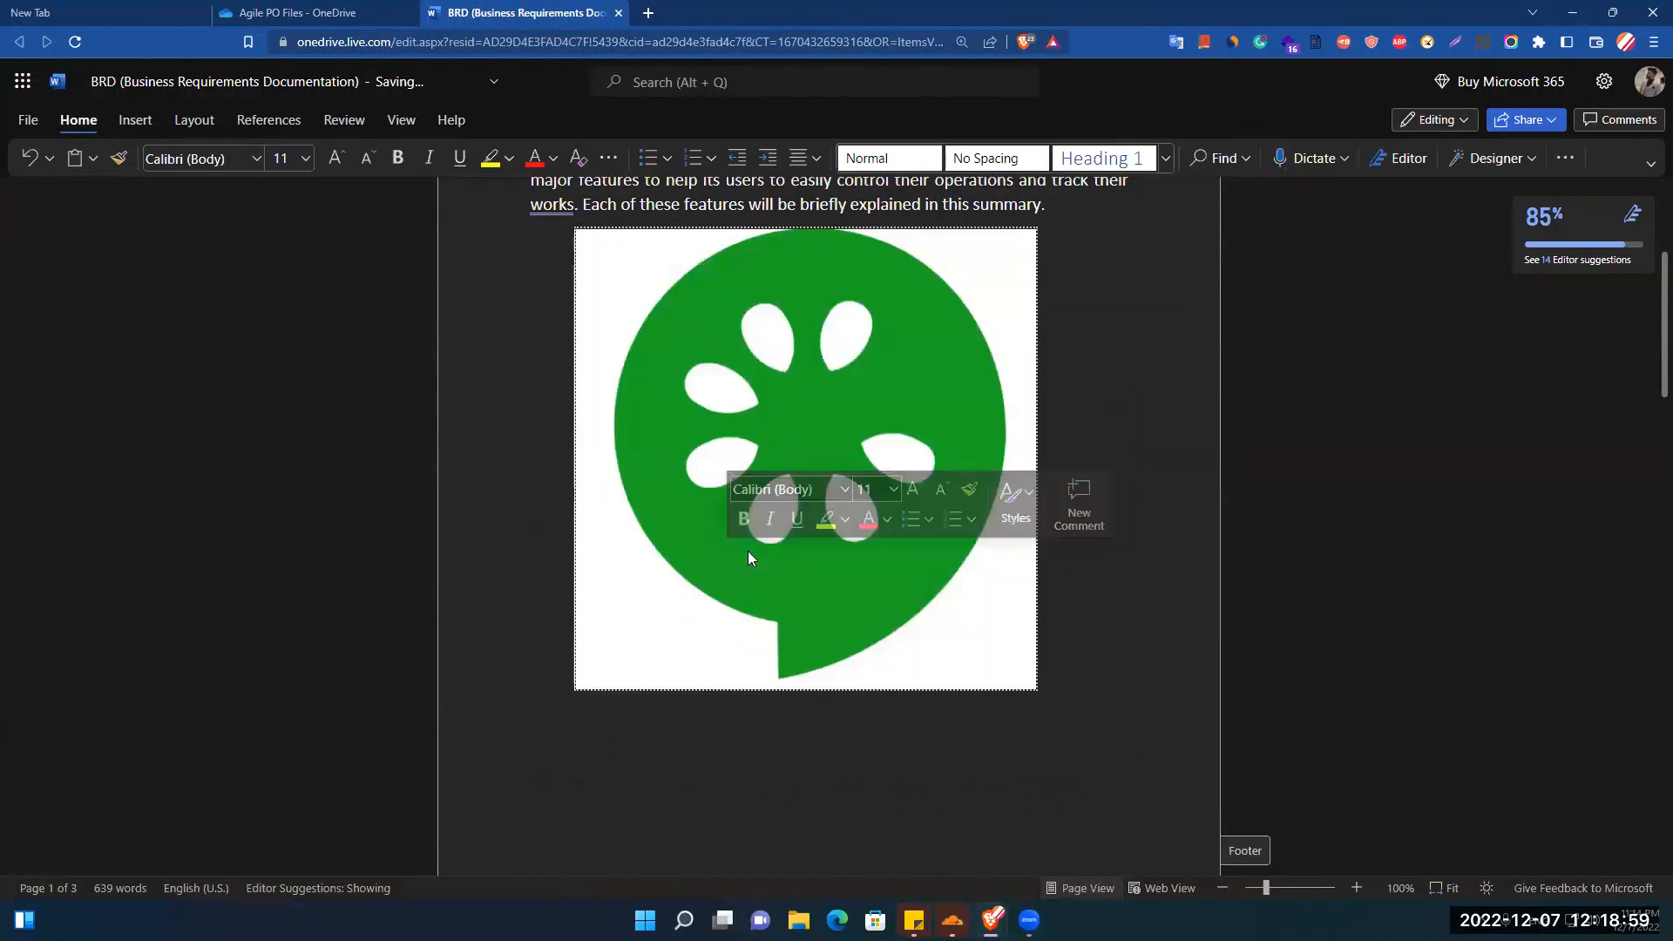
Shrink the green logo picture to about 2.99" by 2.99" and unlock its aspect ratio
click(822, 540)
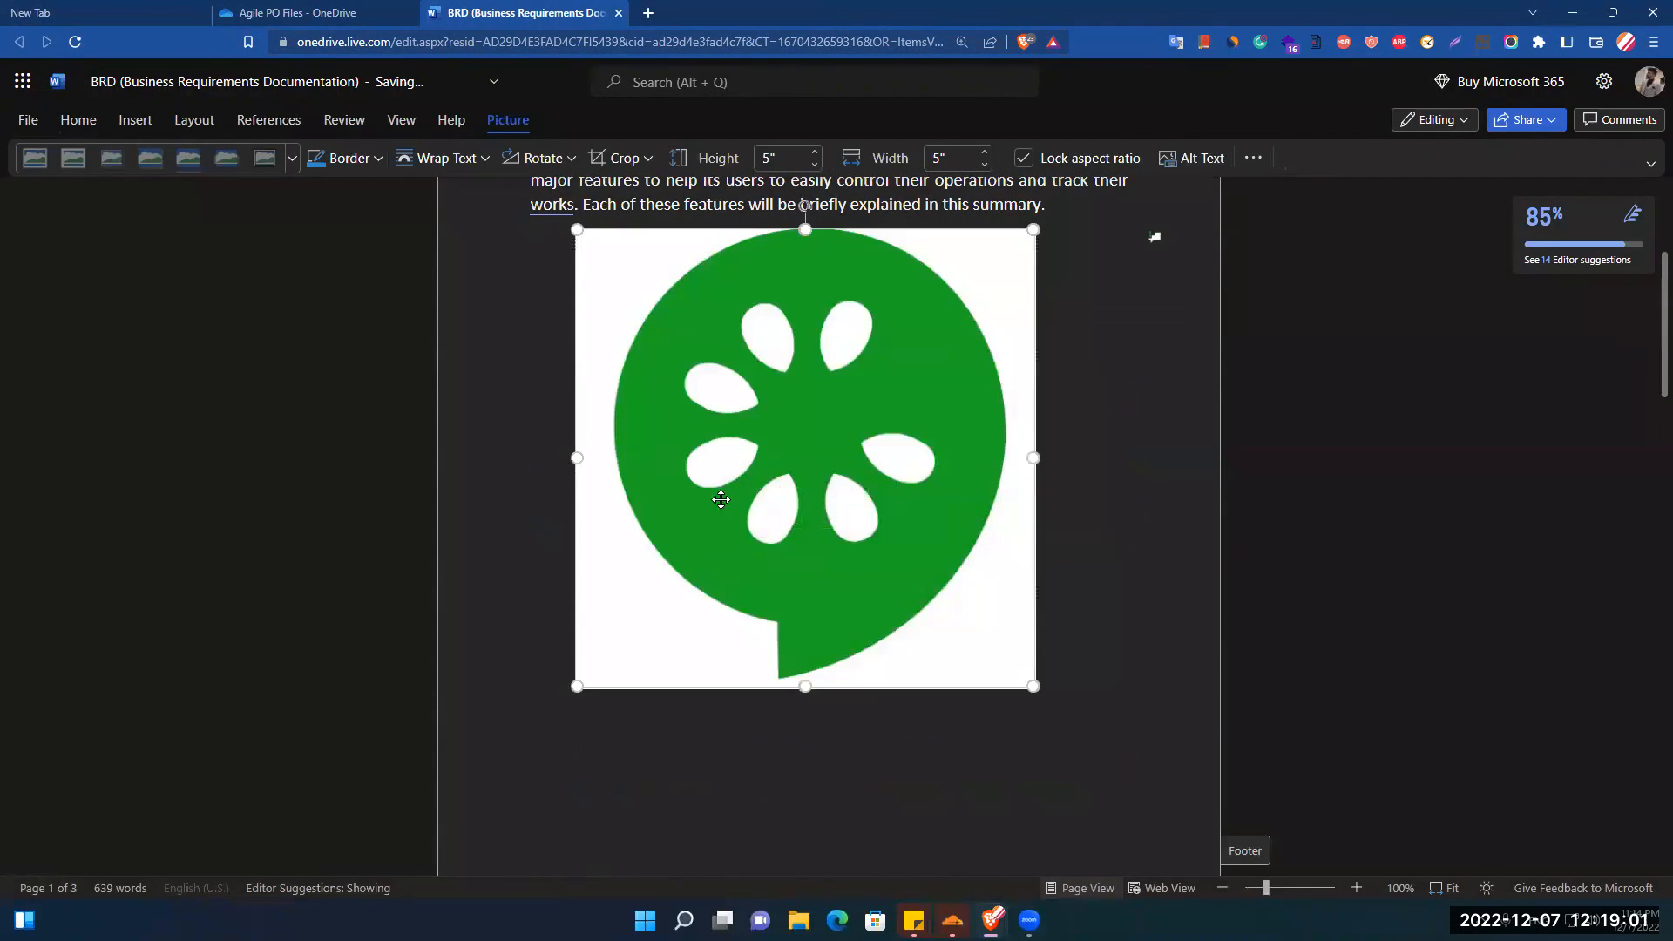
drag(1033, 686, 848, 504)
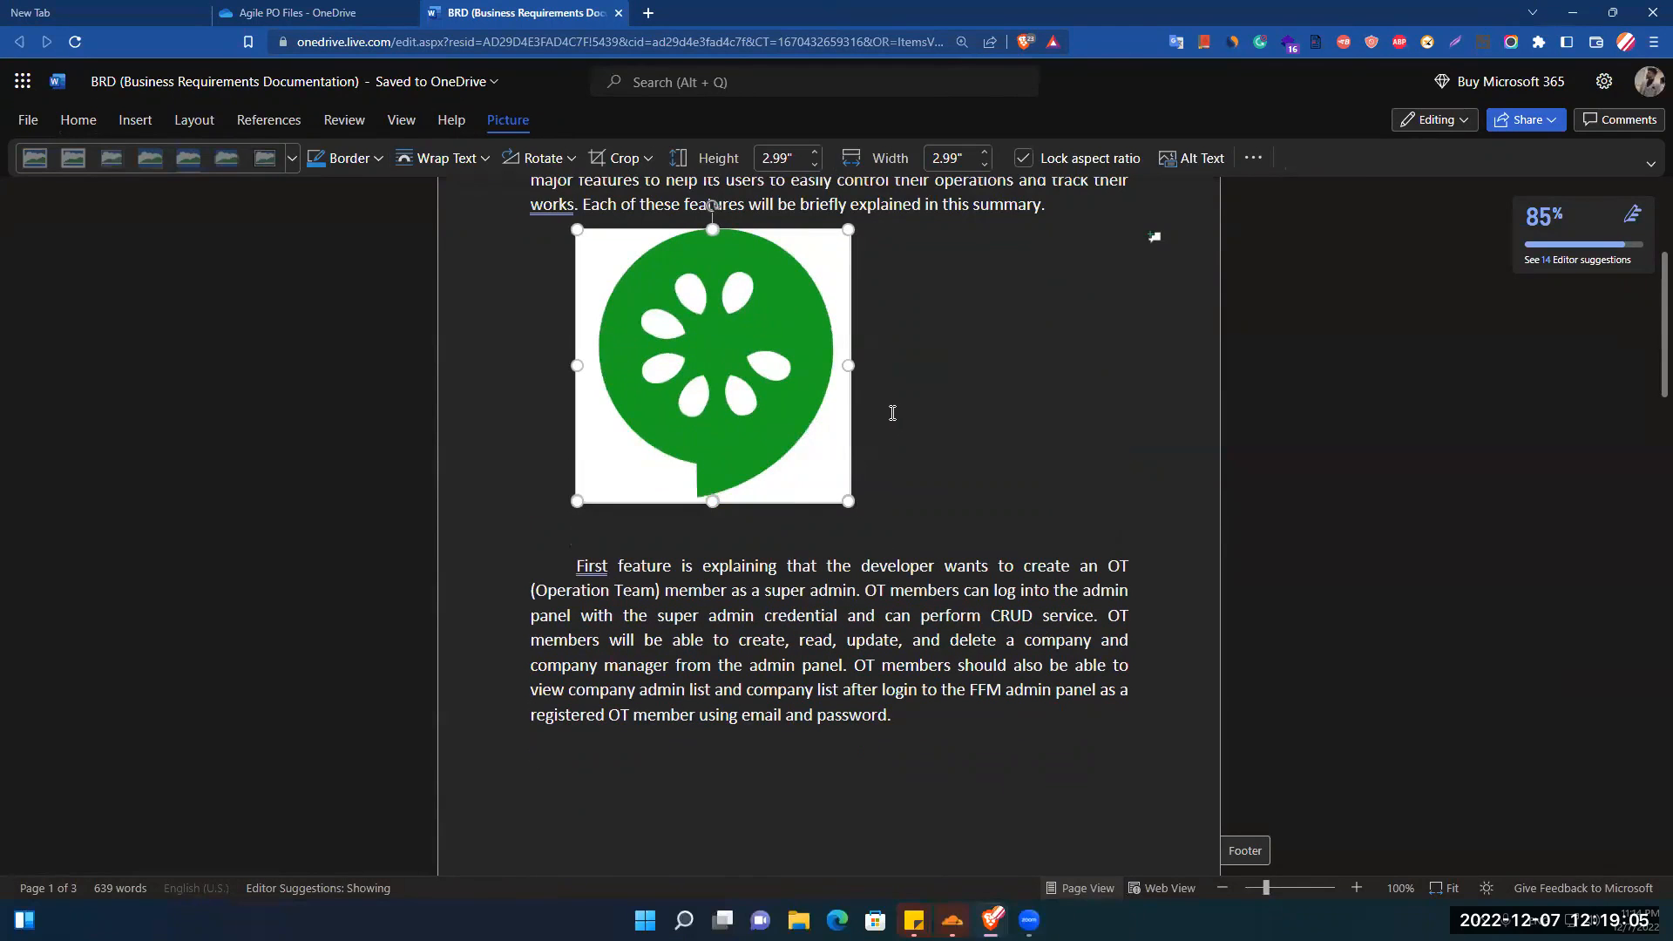
double_click(1048, 380)
click(1025, 164)
Try the Behind Text wrapping on the logo picture and undo it
click(459, 164)
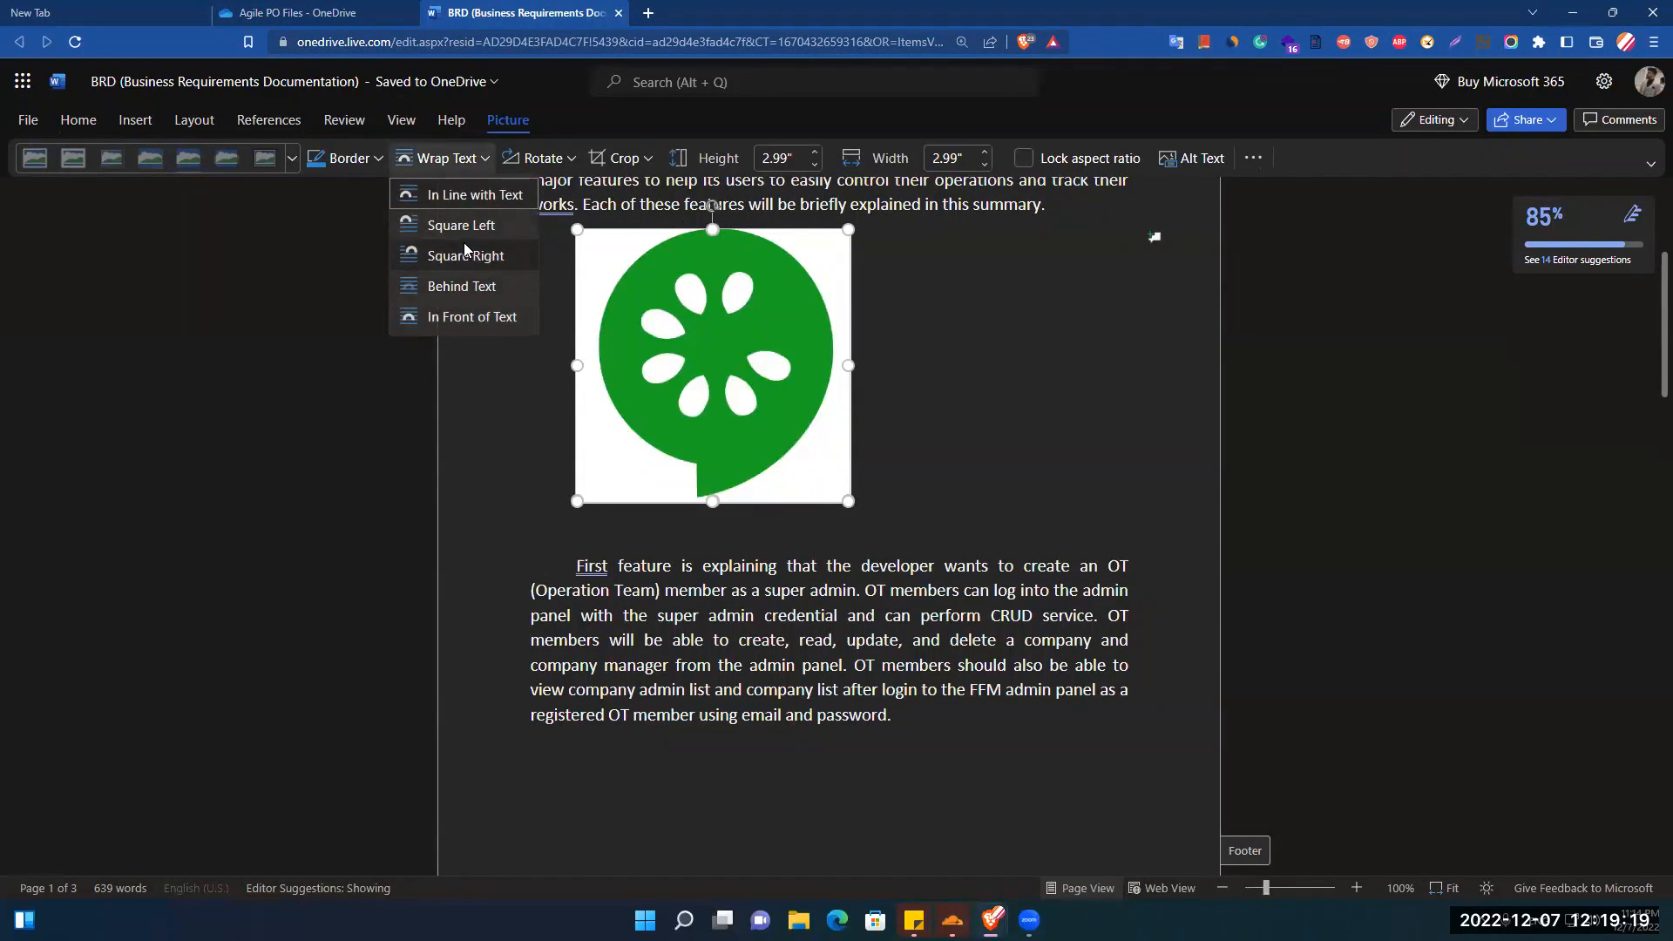
click(467, 285)
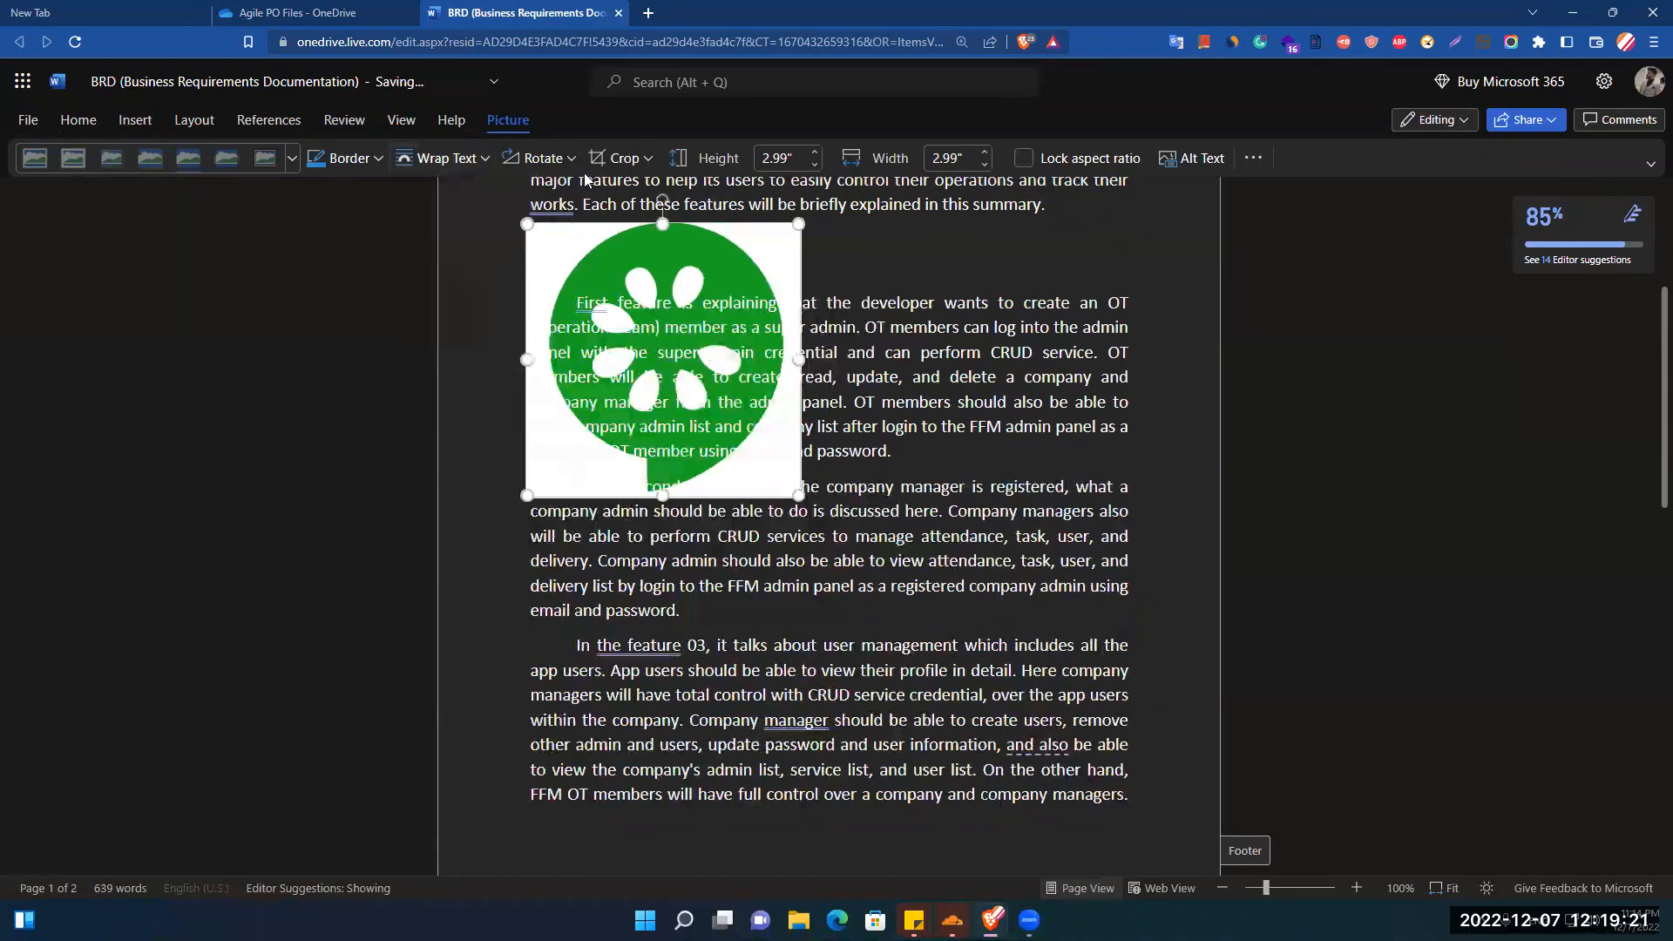
click(737, 266)
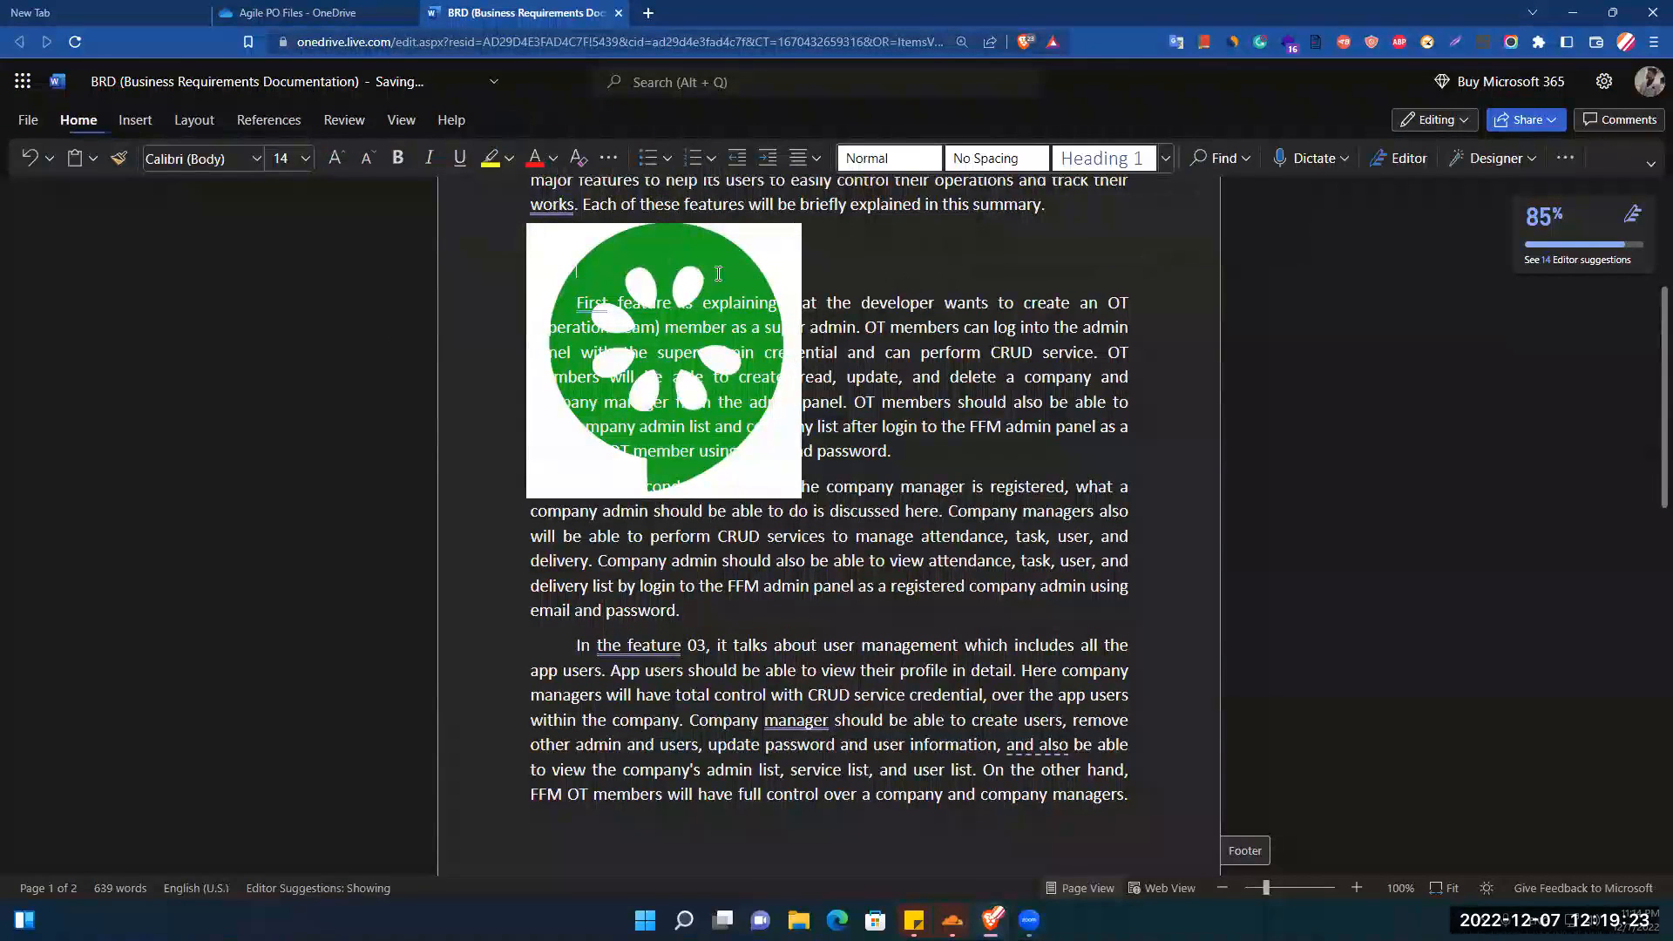
key(ctrl+z)
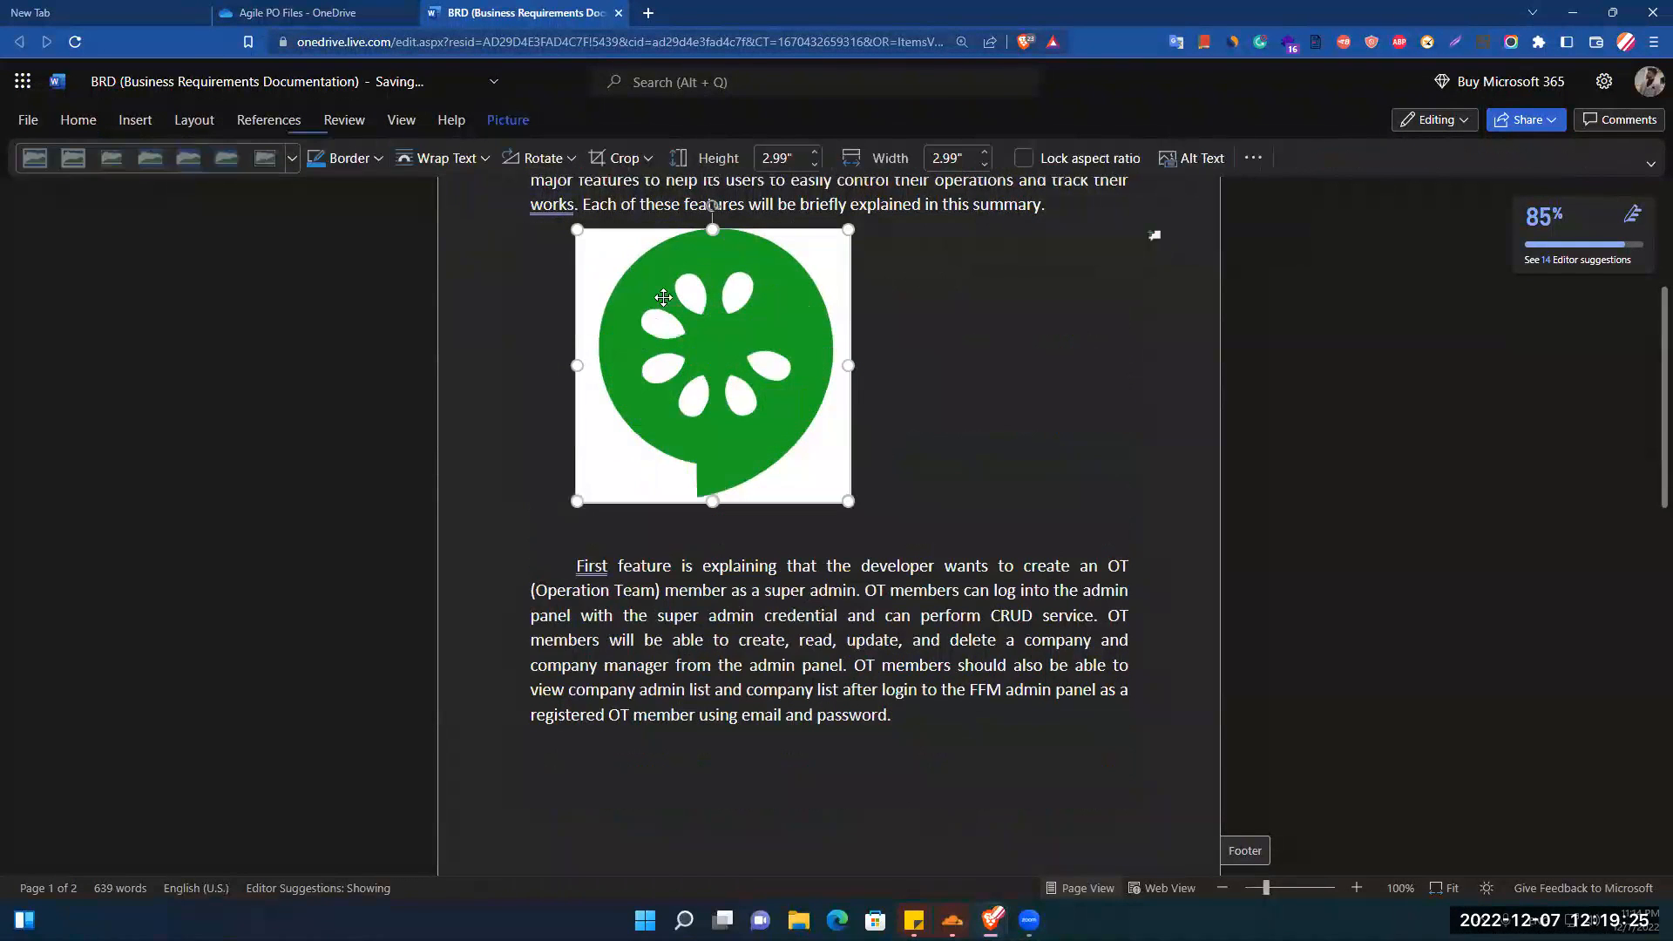
Try the In Front of Text wrapping on the logo picture and move the picture over the text
click(461, 158)
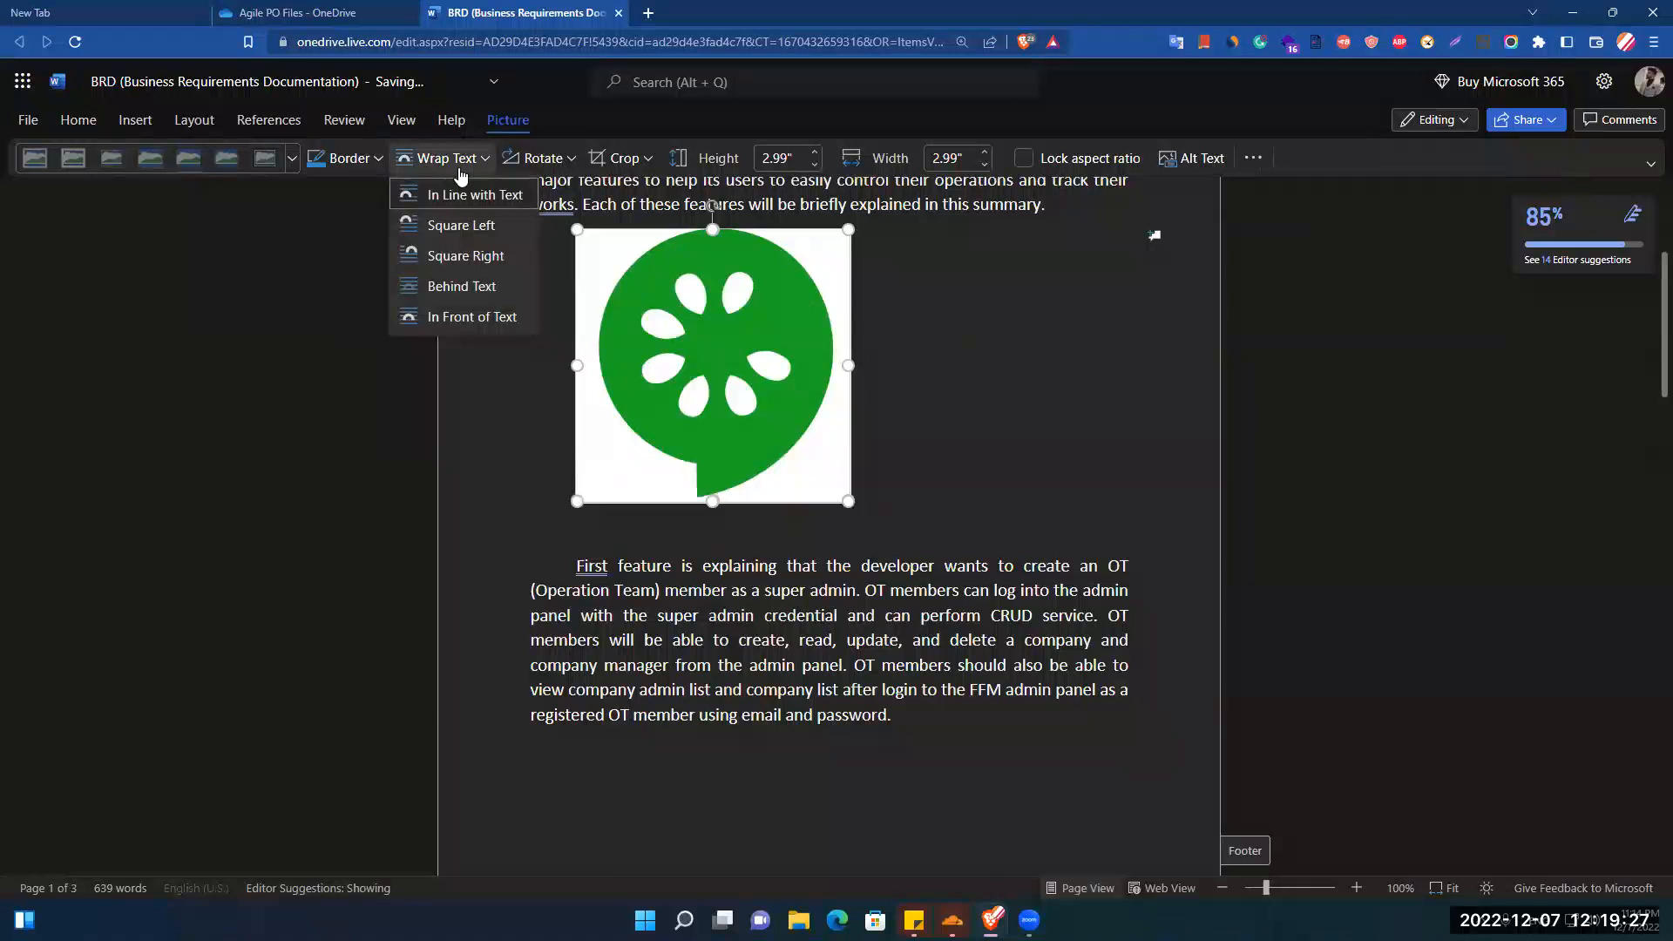
click(453, 320)
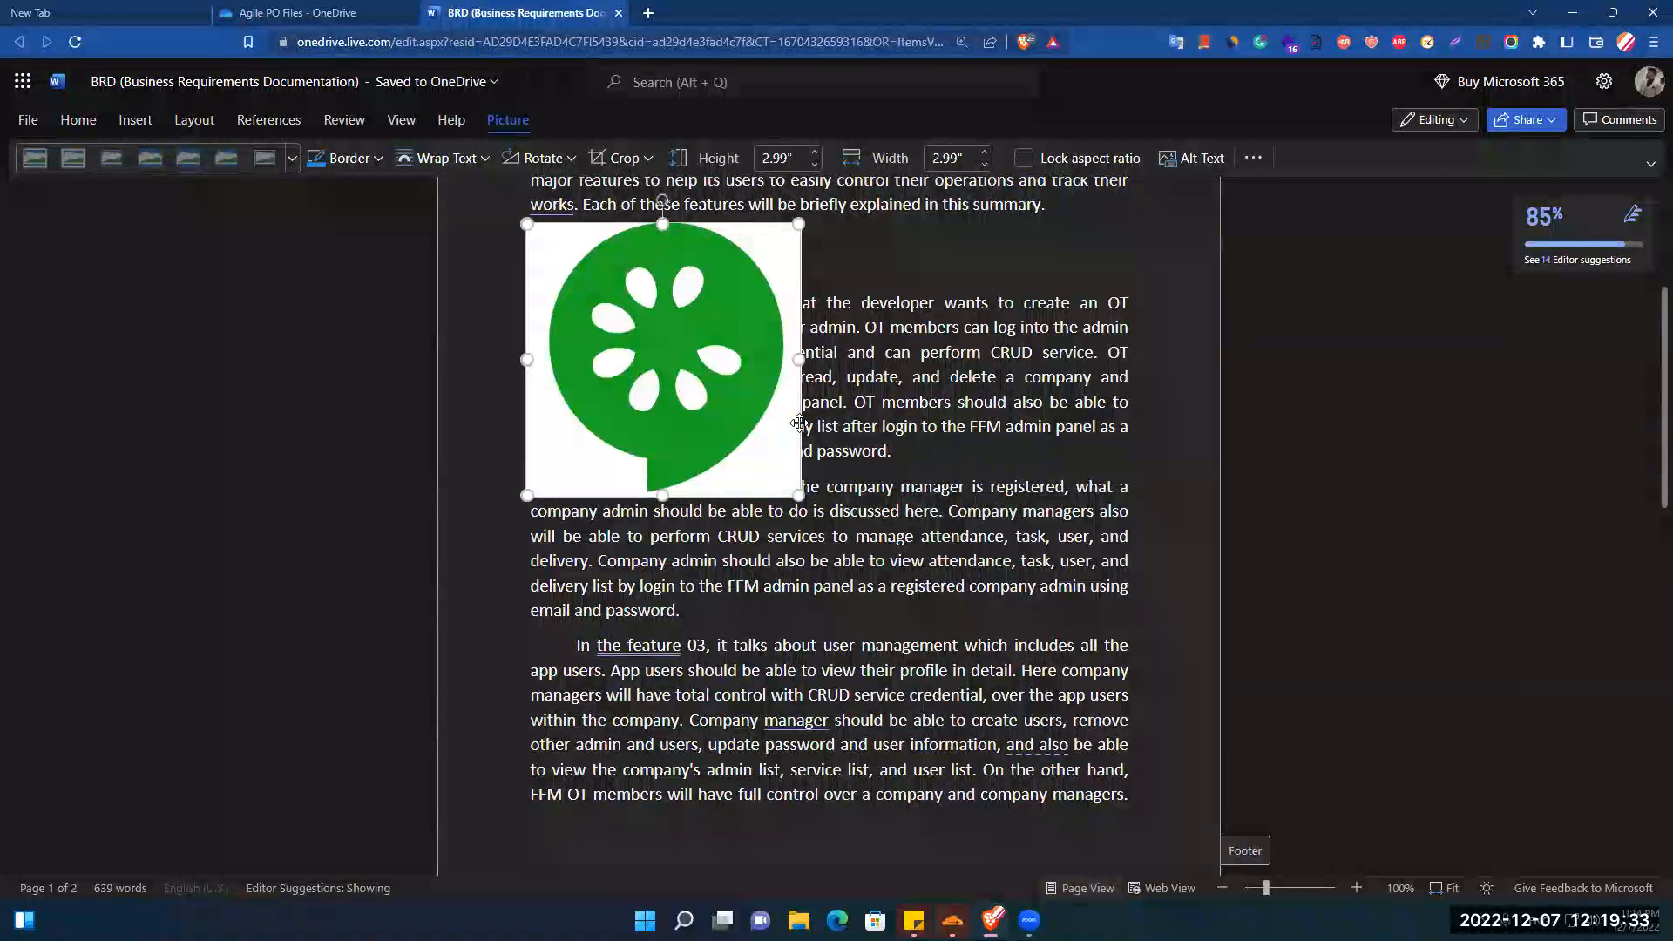
drag(799, 423, 783, 311)
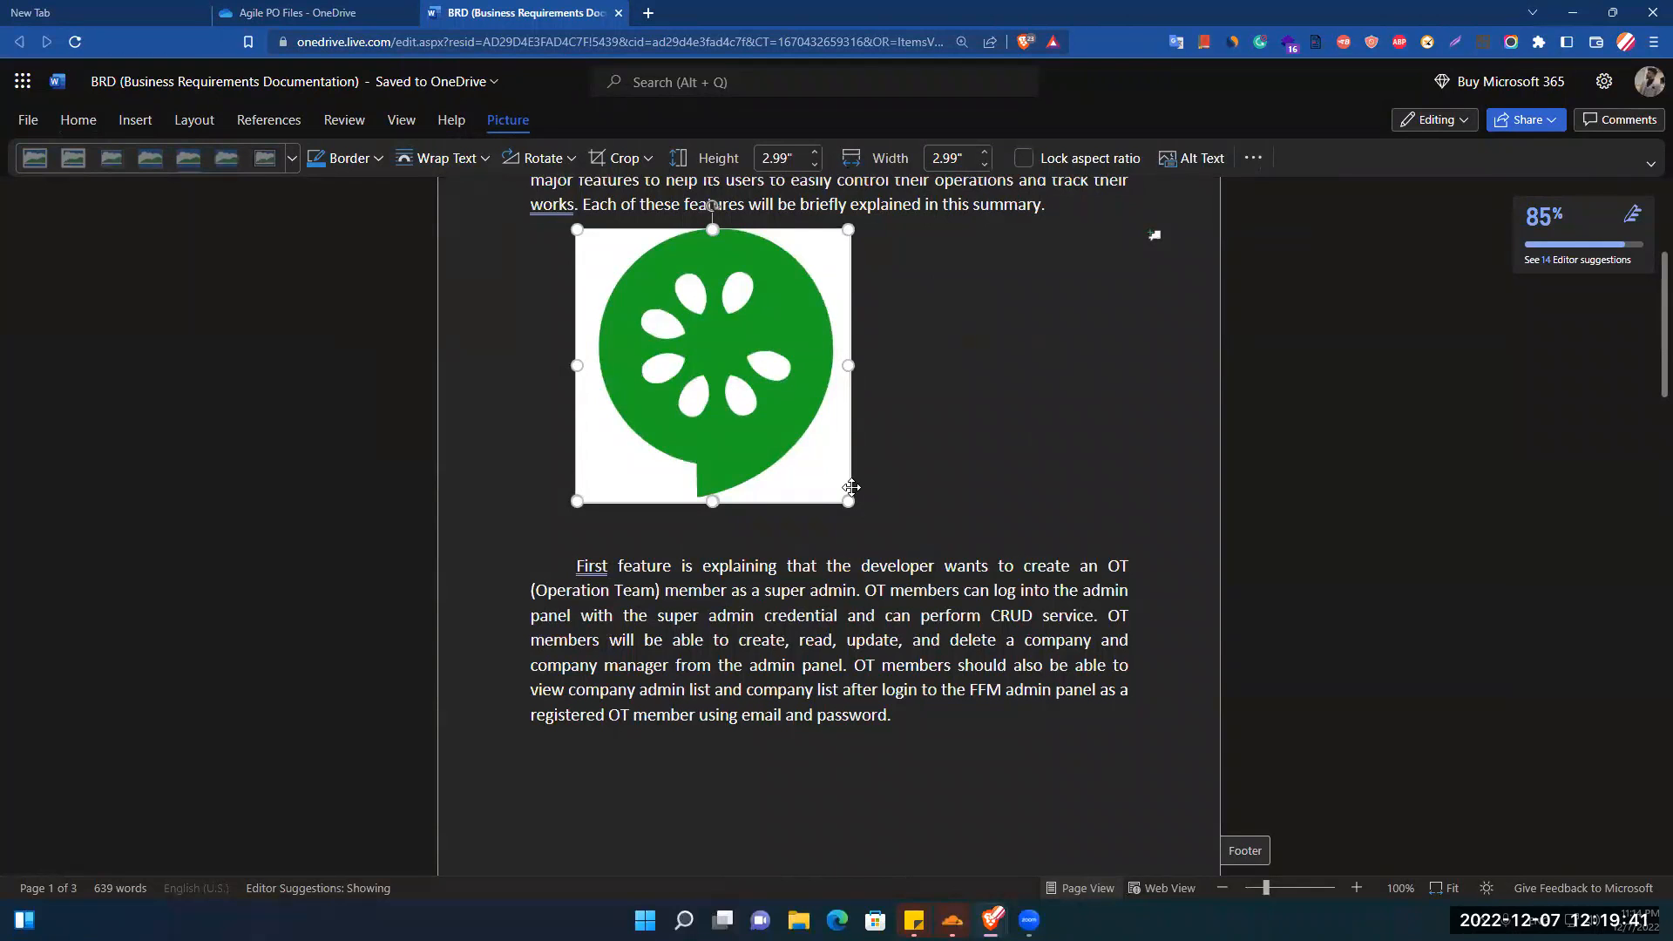
Stretch the logo picture to a width of about 3.79" and apply an oval picture style to it
drag(850, 366, 931, 380)
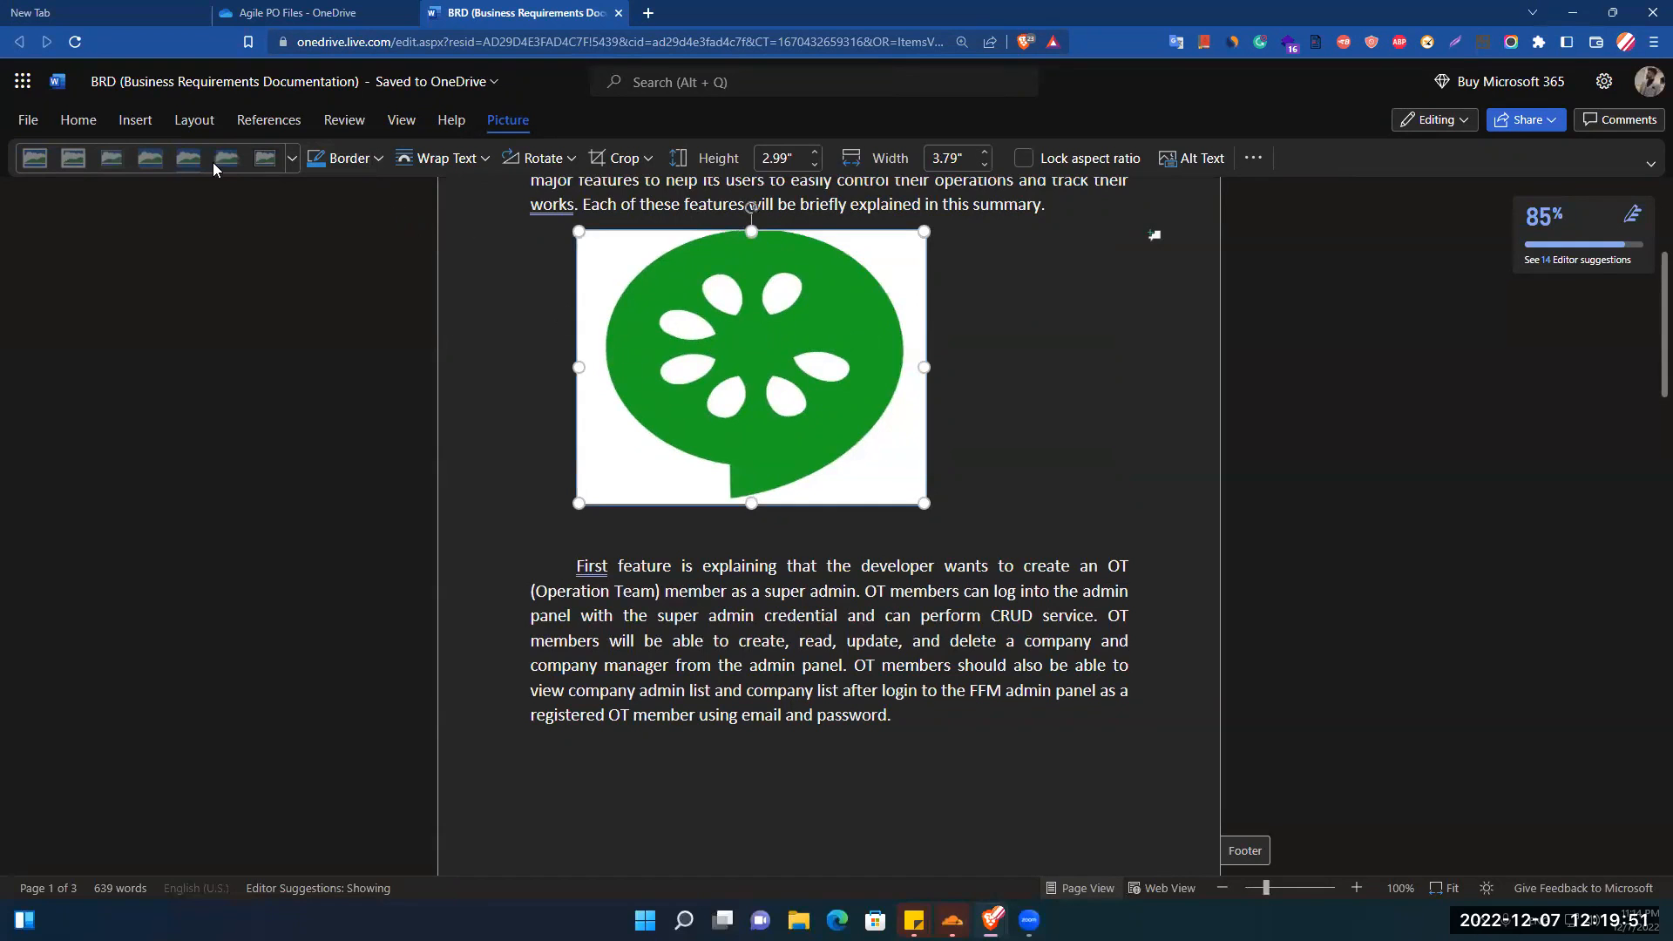
click(291, 161)
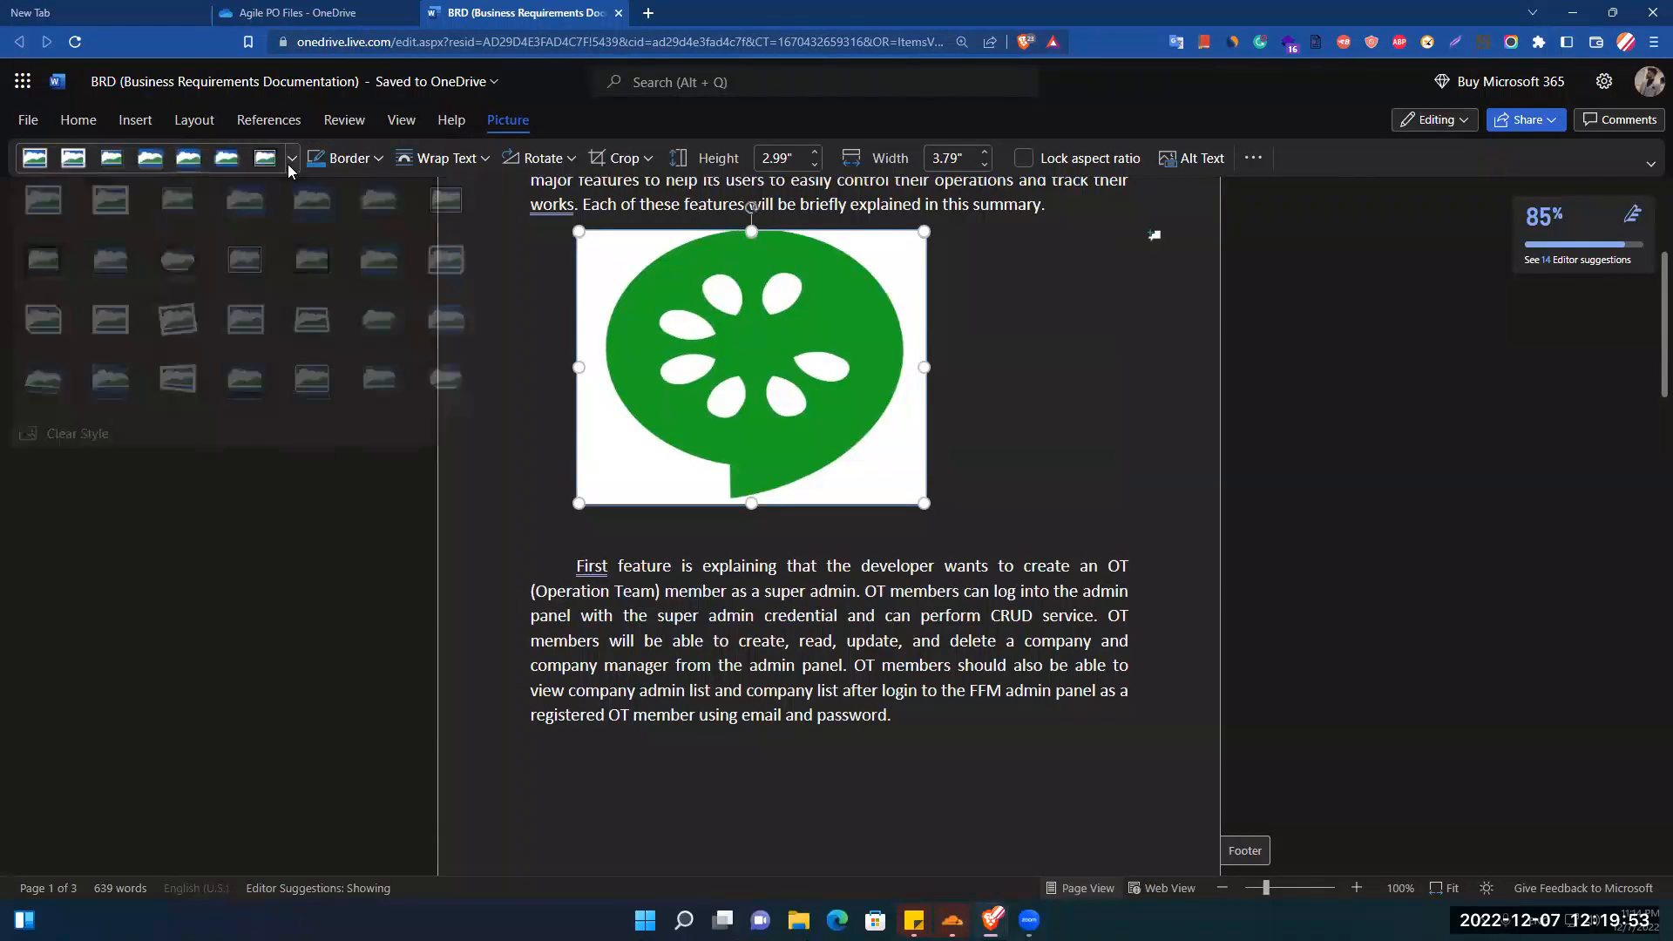
click(177, 270)
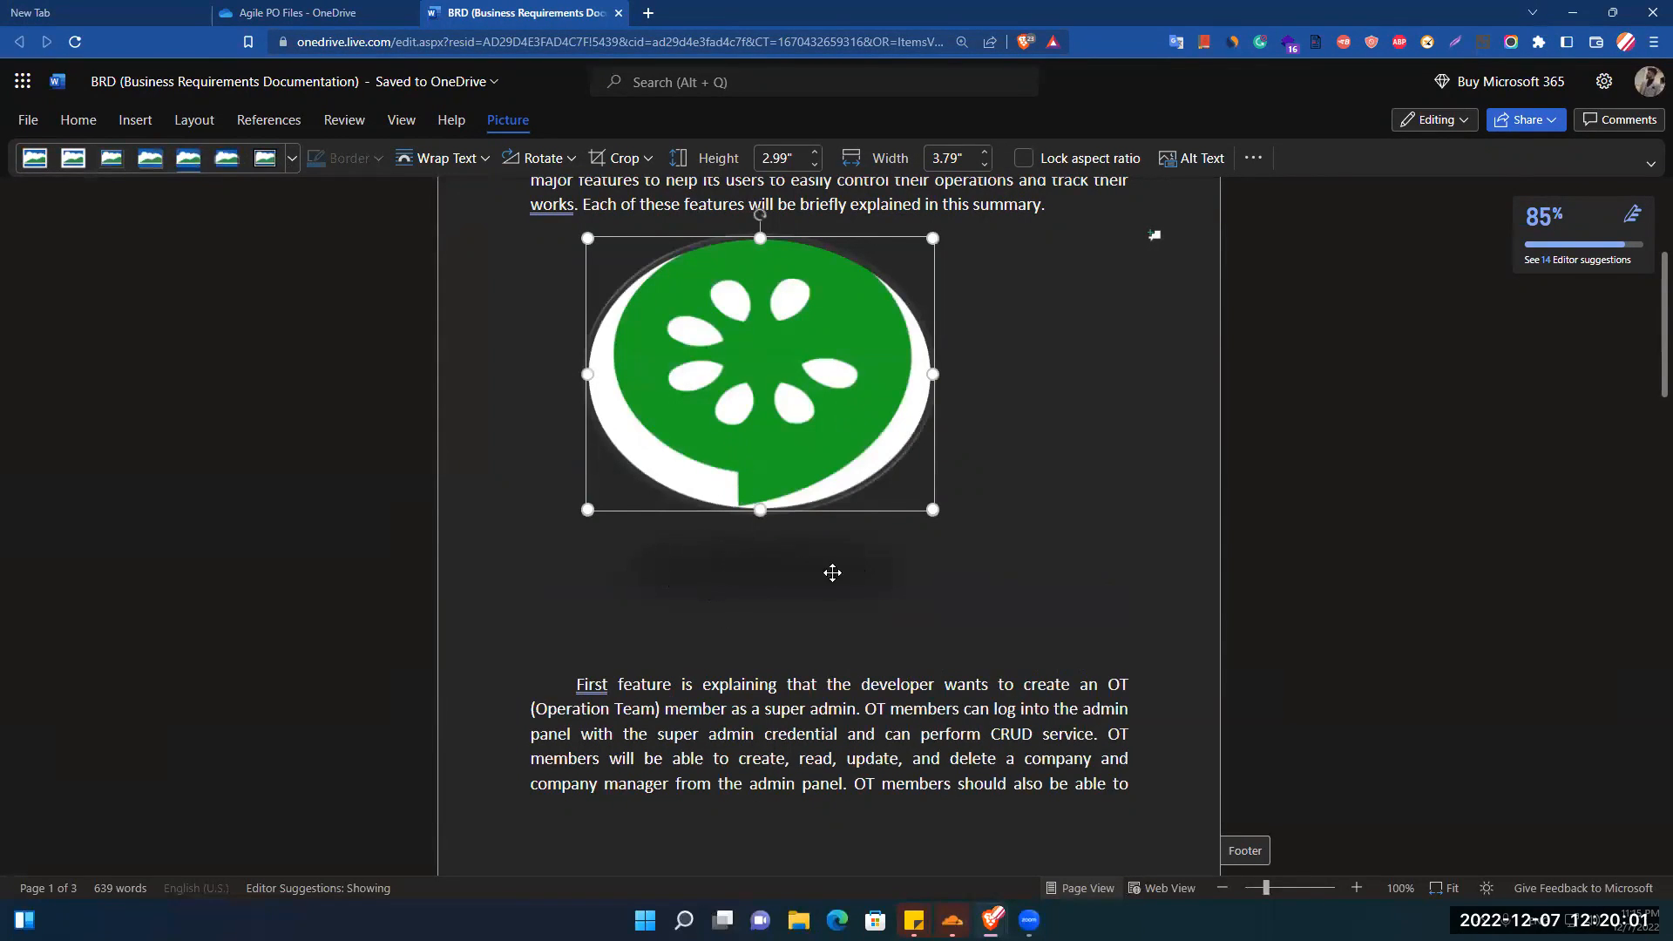
Apply a soft-edged oval picture style to the green logo picture and deselect it
click(293, 160)
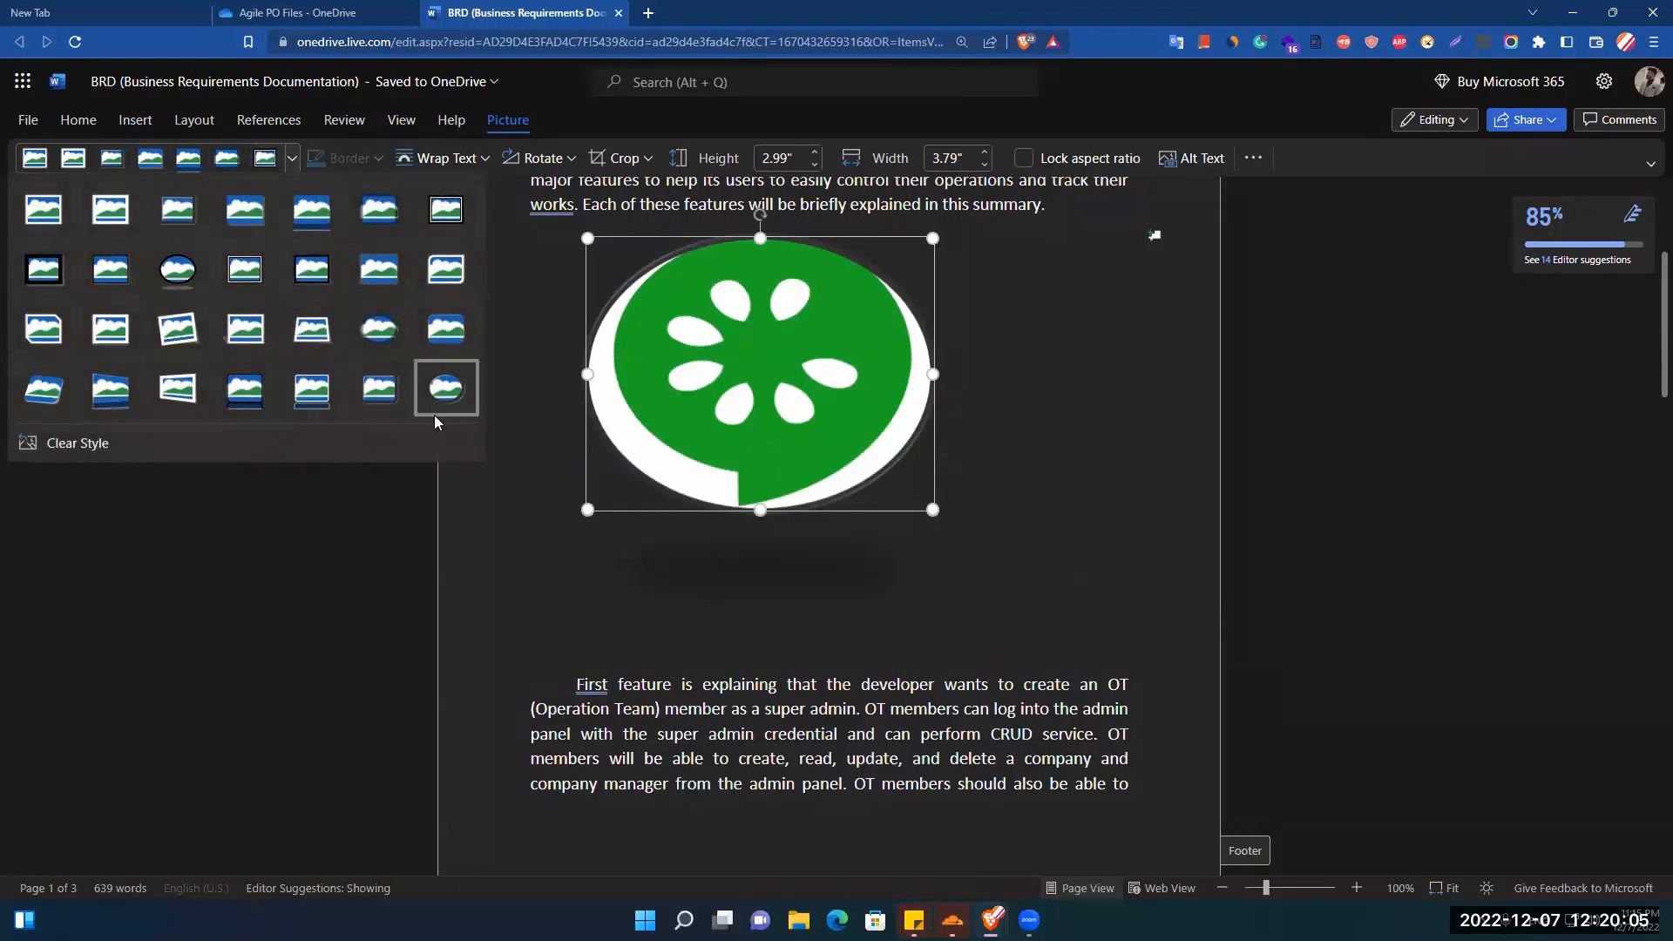
click(381, 330)
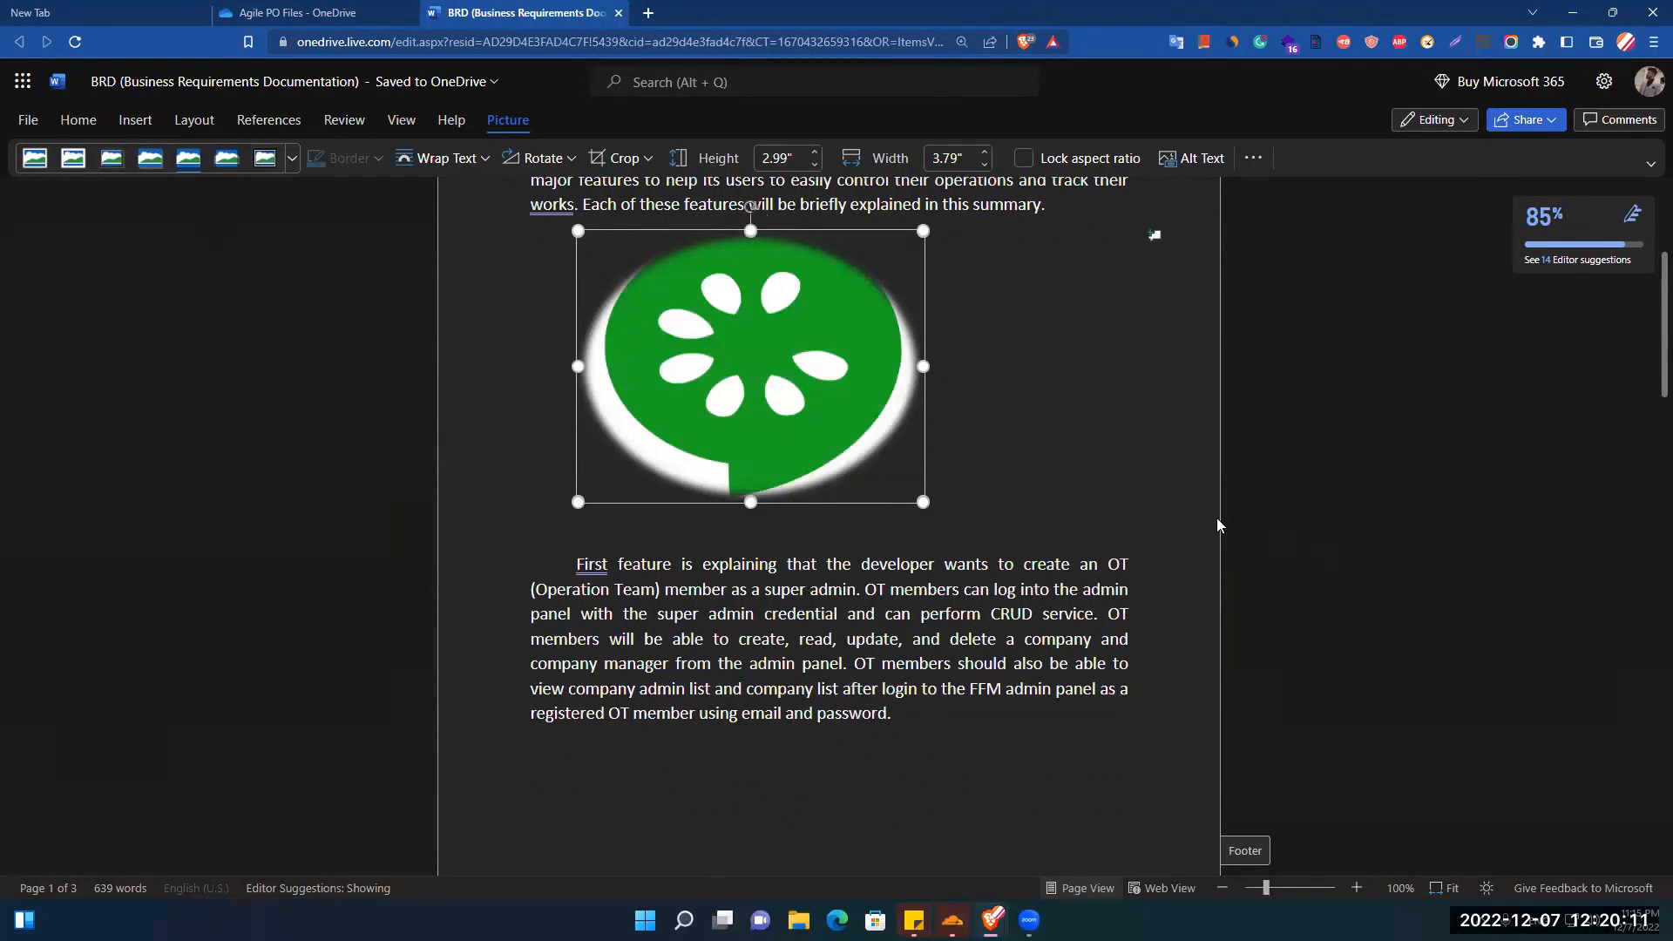
click(1032, 505)
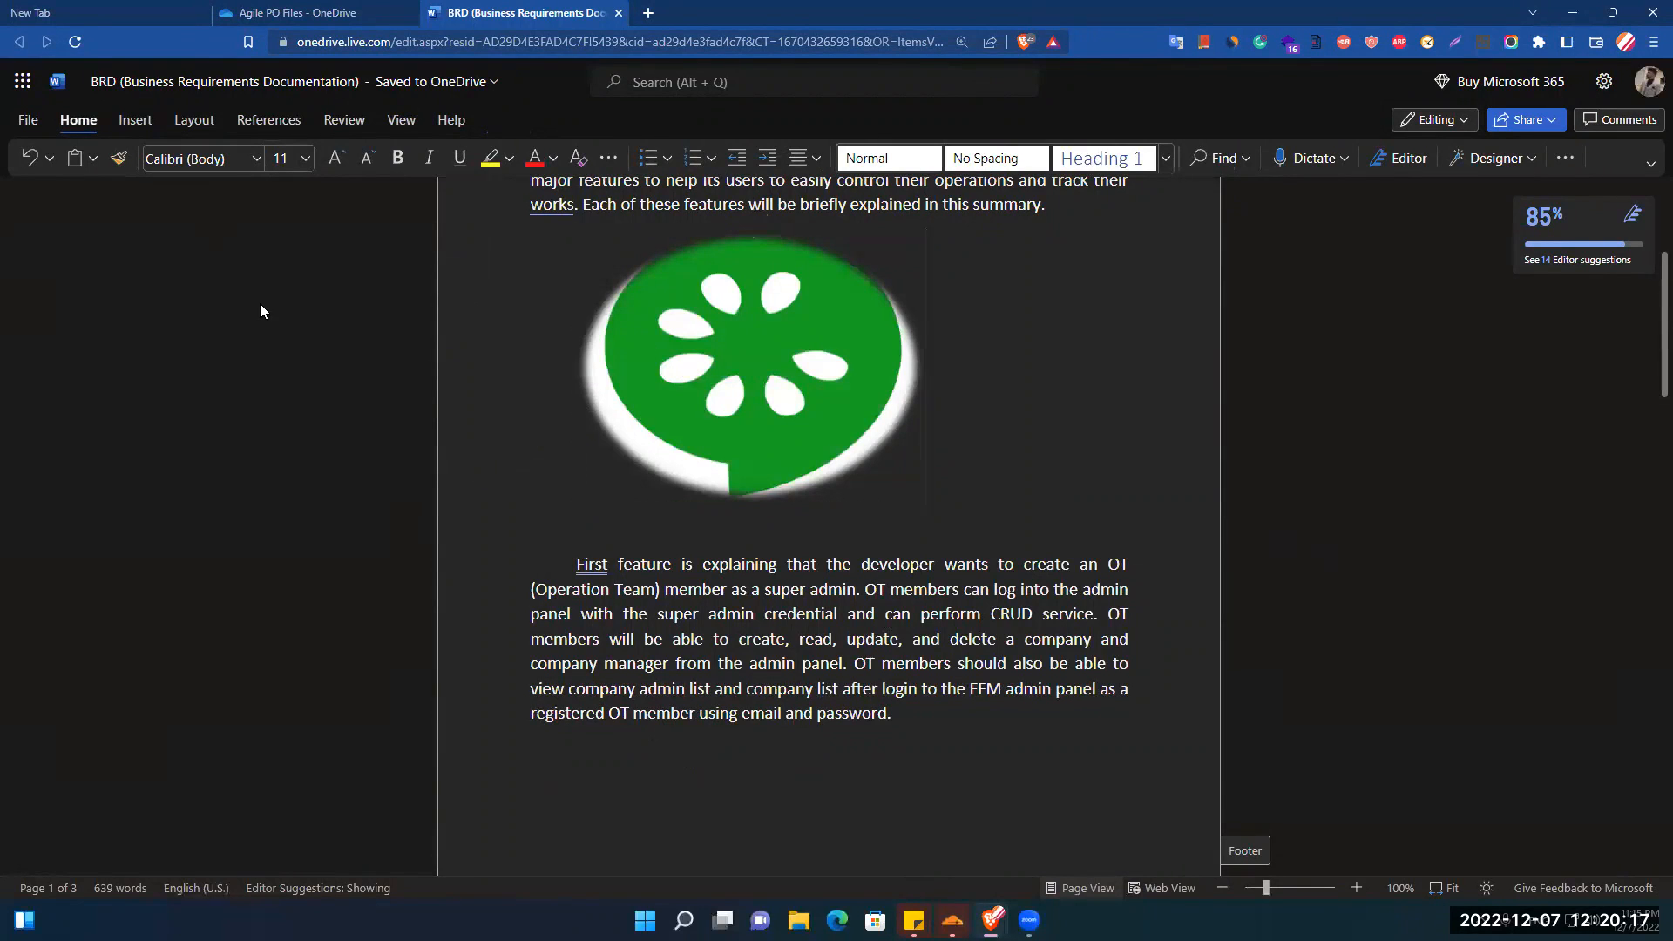
Start editing the header and footer from the first page and enter "Page Number" in the right footer cell
click(134, 121)
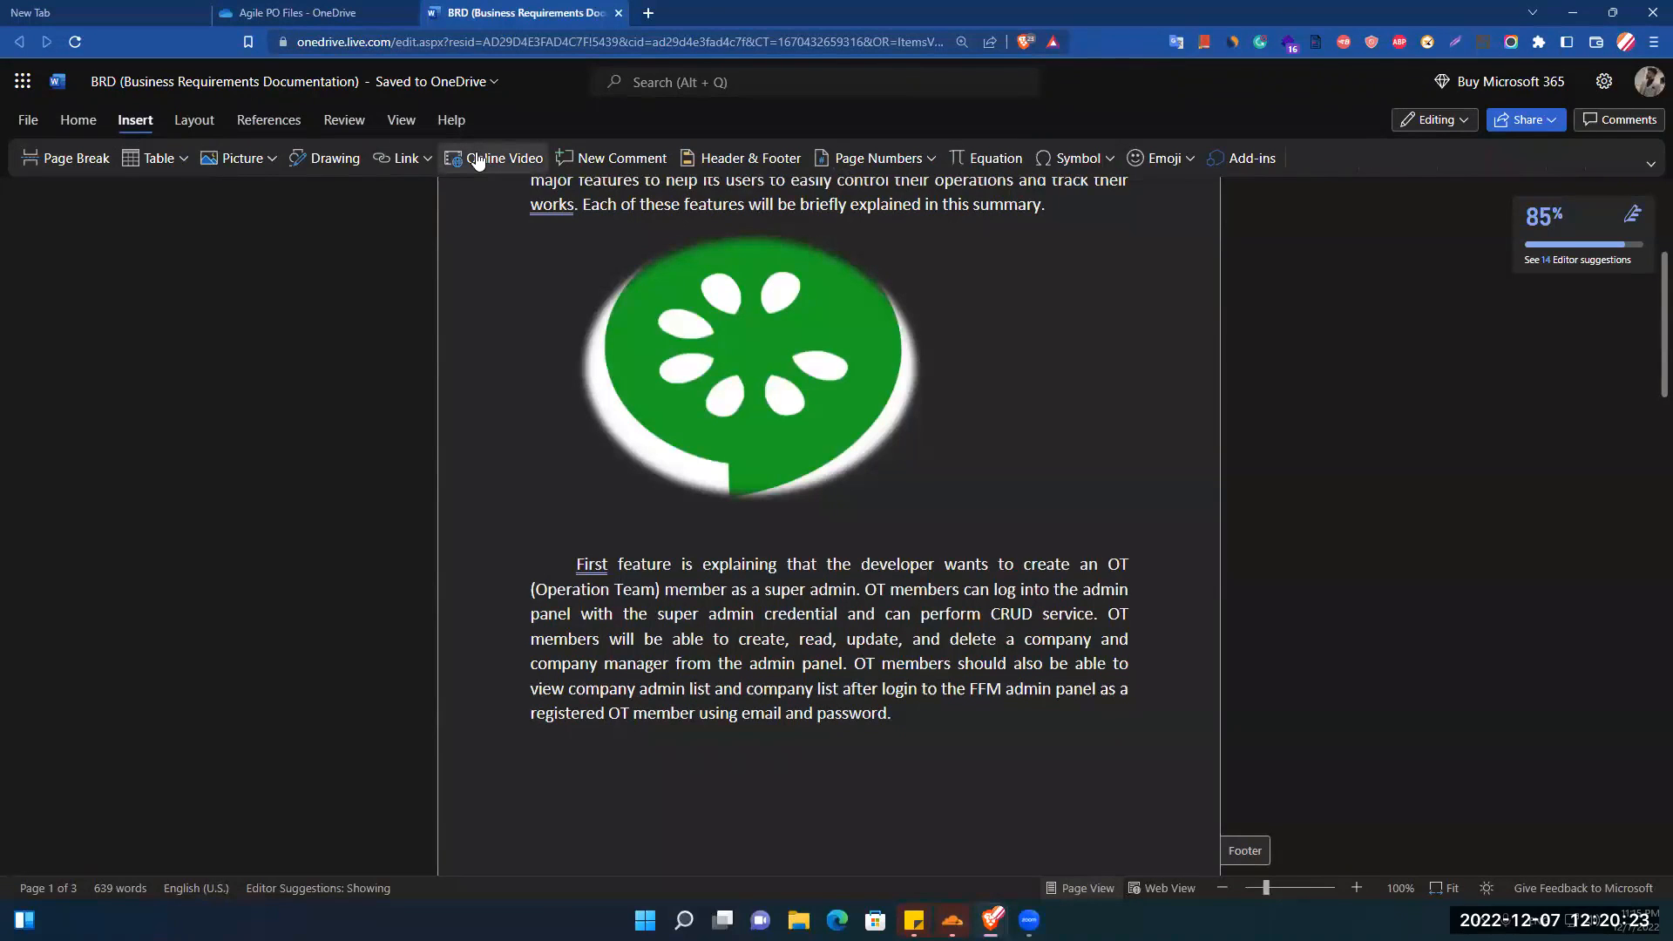
drag(1664, 343, 1647, 209)
double_click(496, 239)
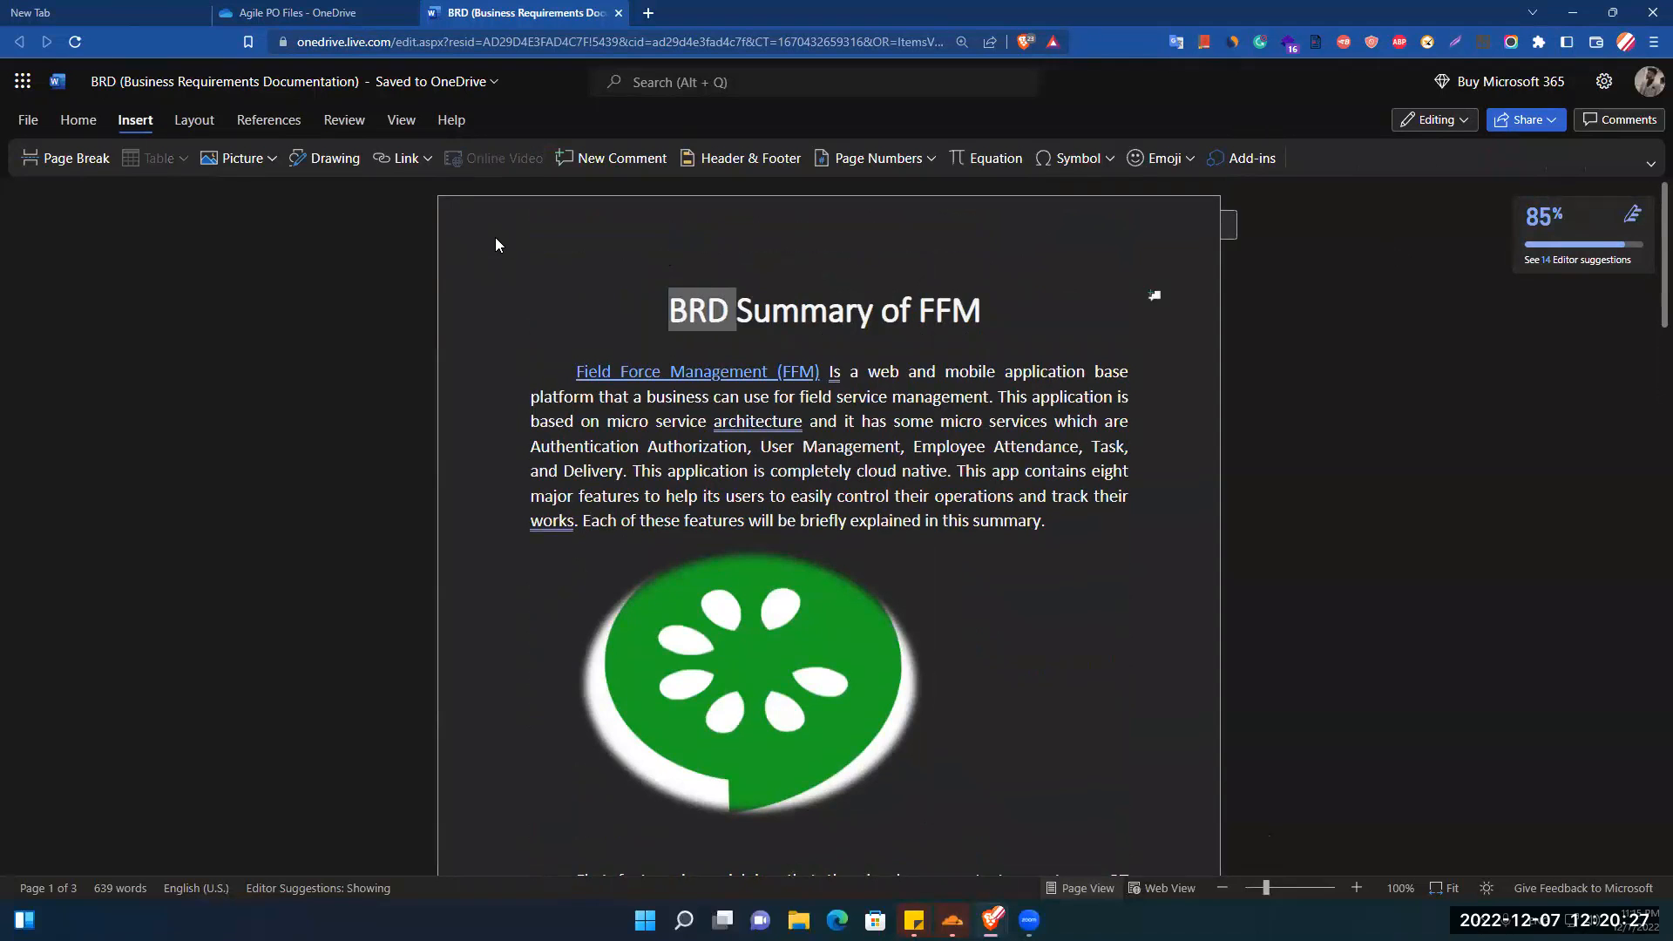
key(Left)
click(719, 163)
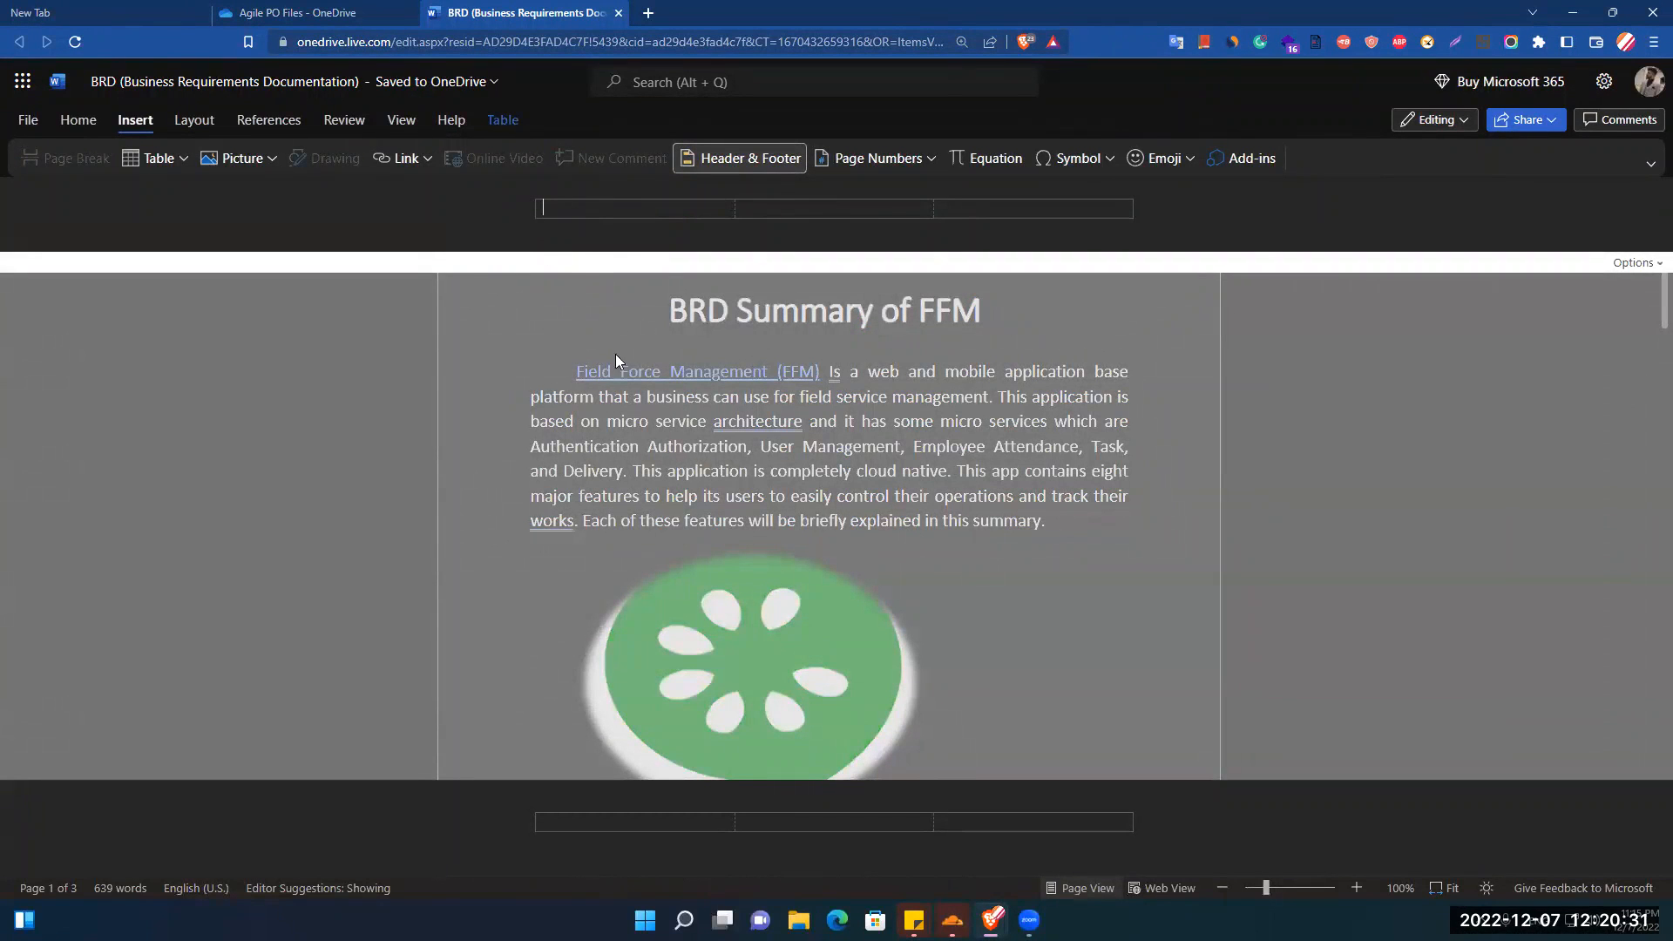
click(697, 826)
click(968, 821)
text(Page Nu)
text(mber)
Try adding a page number at the center of the header and undo it
click(926, 164)
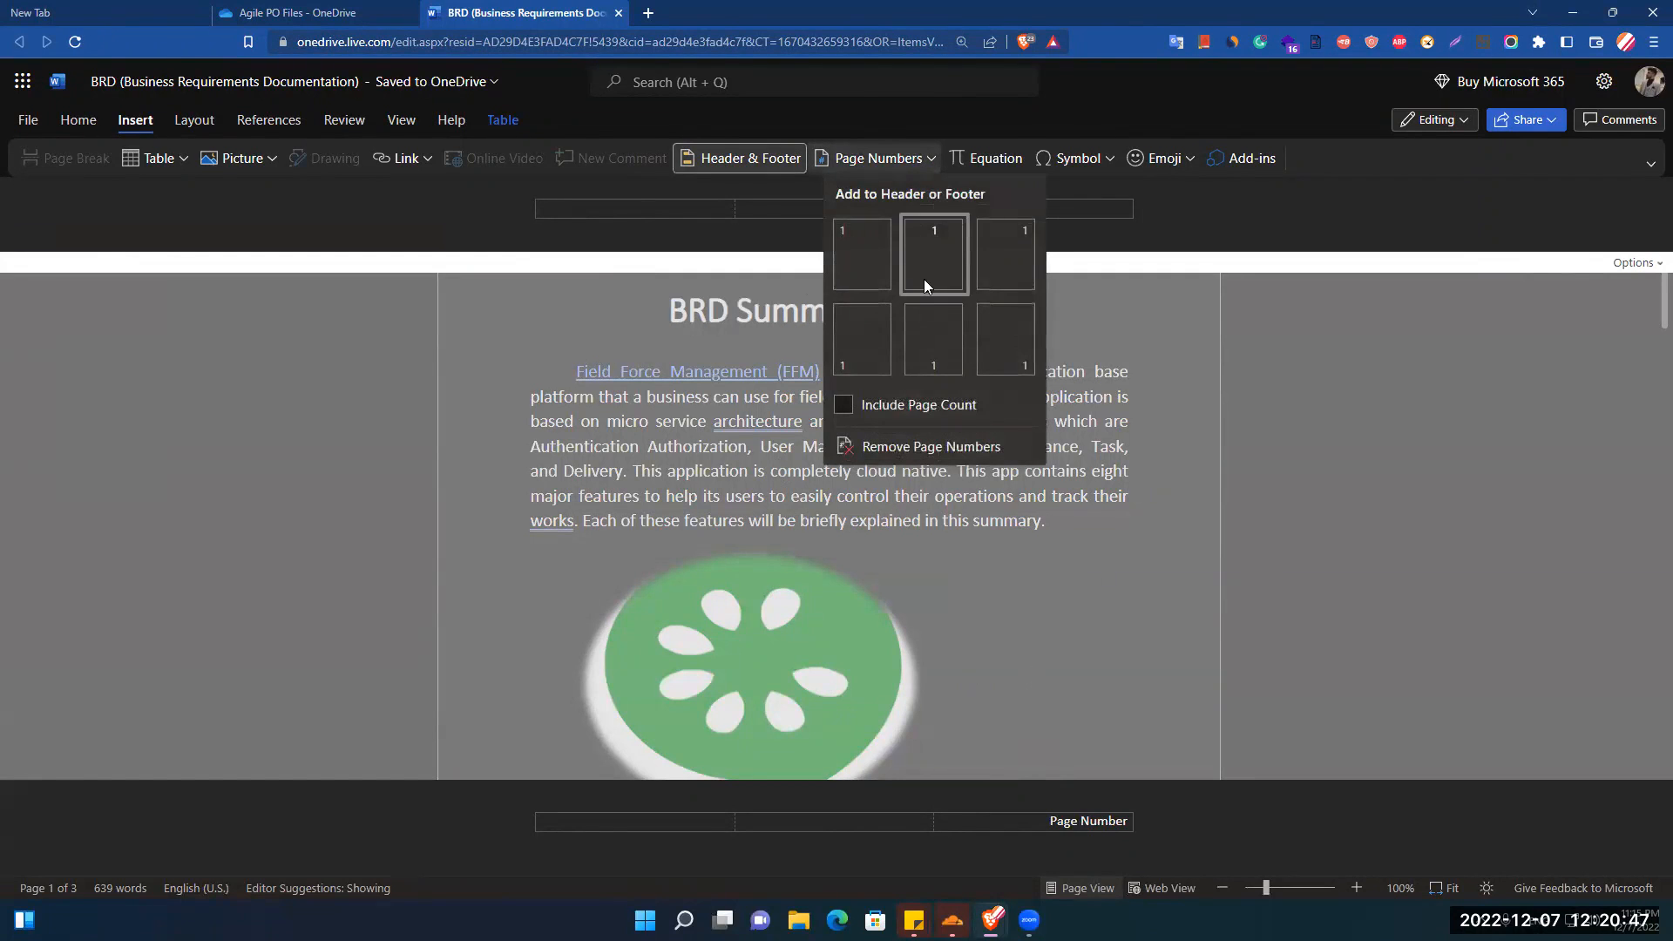
click(910, 255)
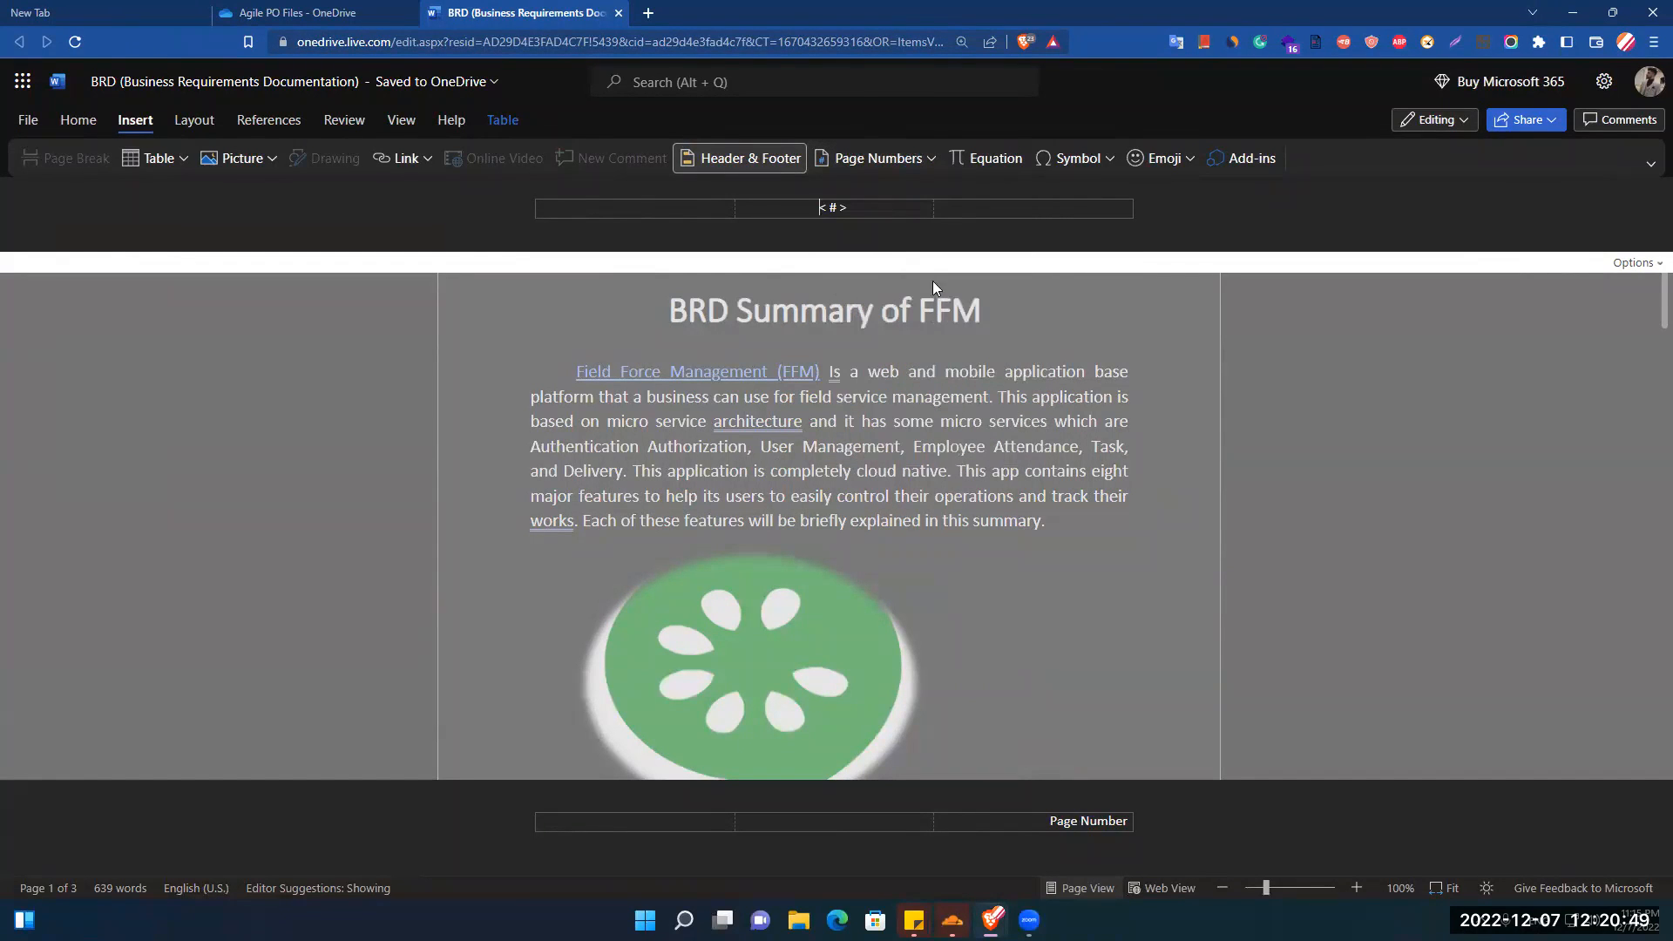
key(ctrl+z)
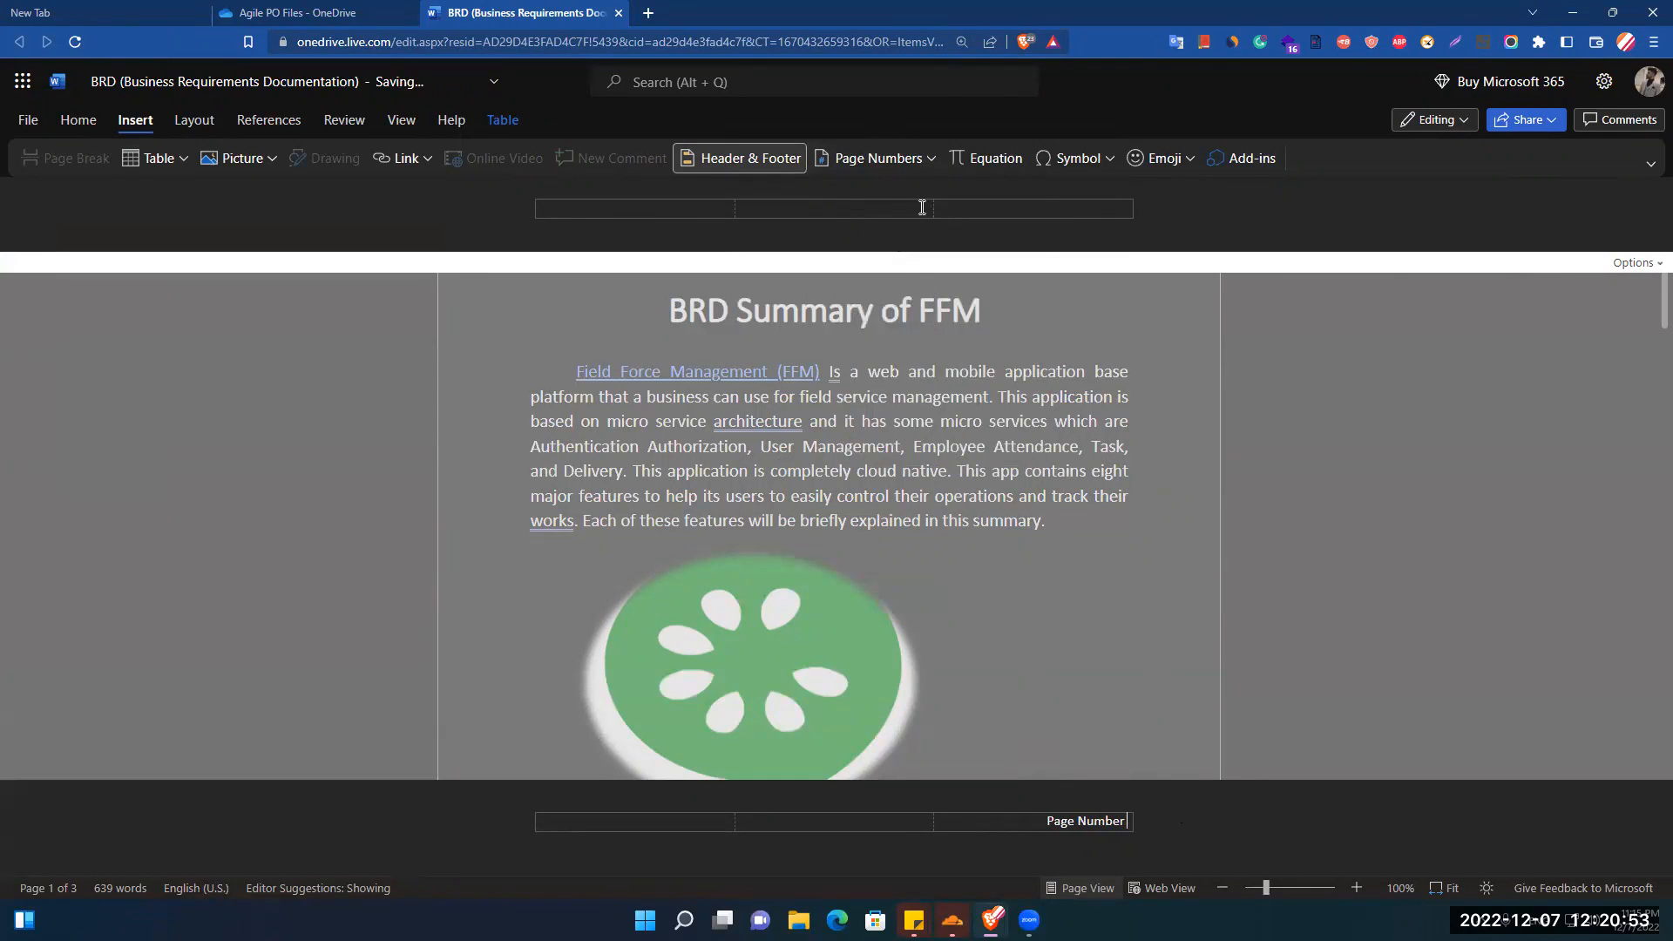
Add a page number at the right of the footer without page count and check the footers through the document
click(914, 158)
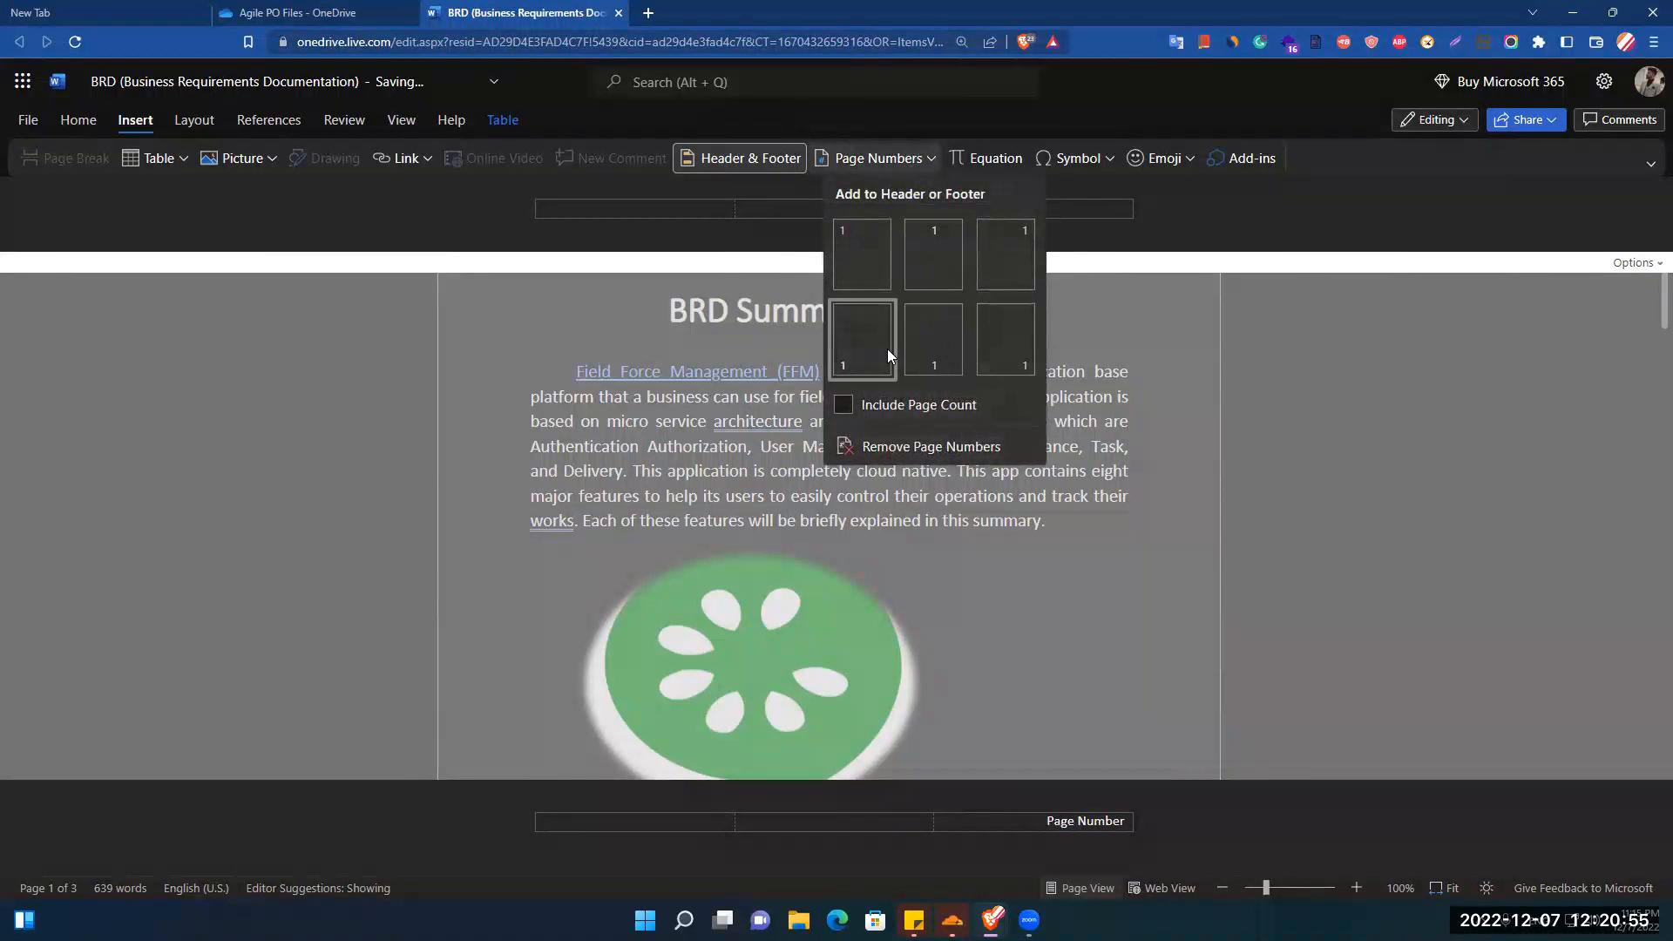
click(1016, 371)
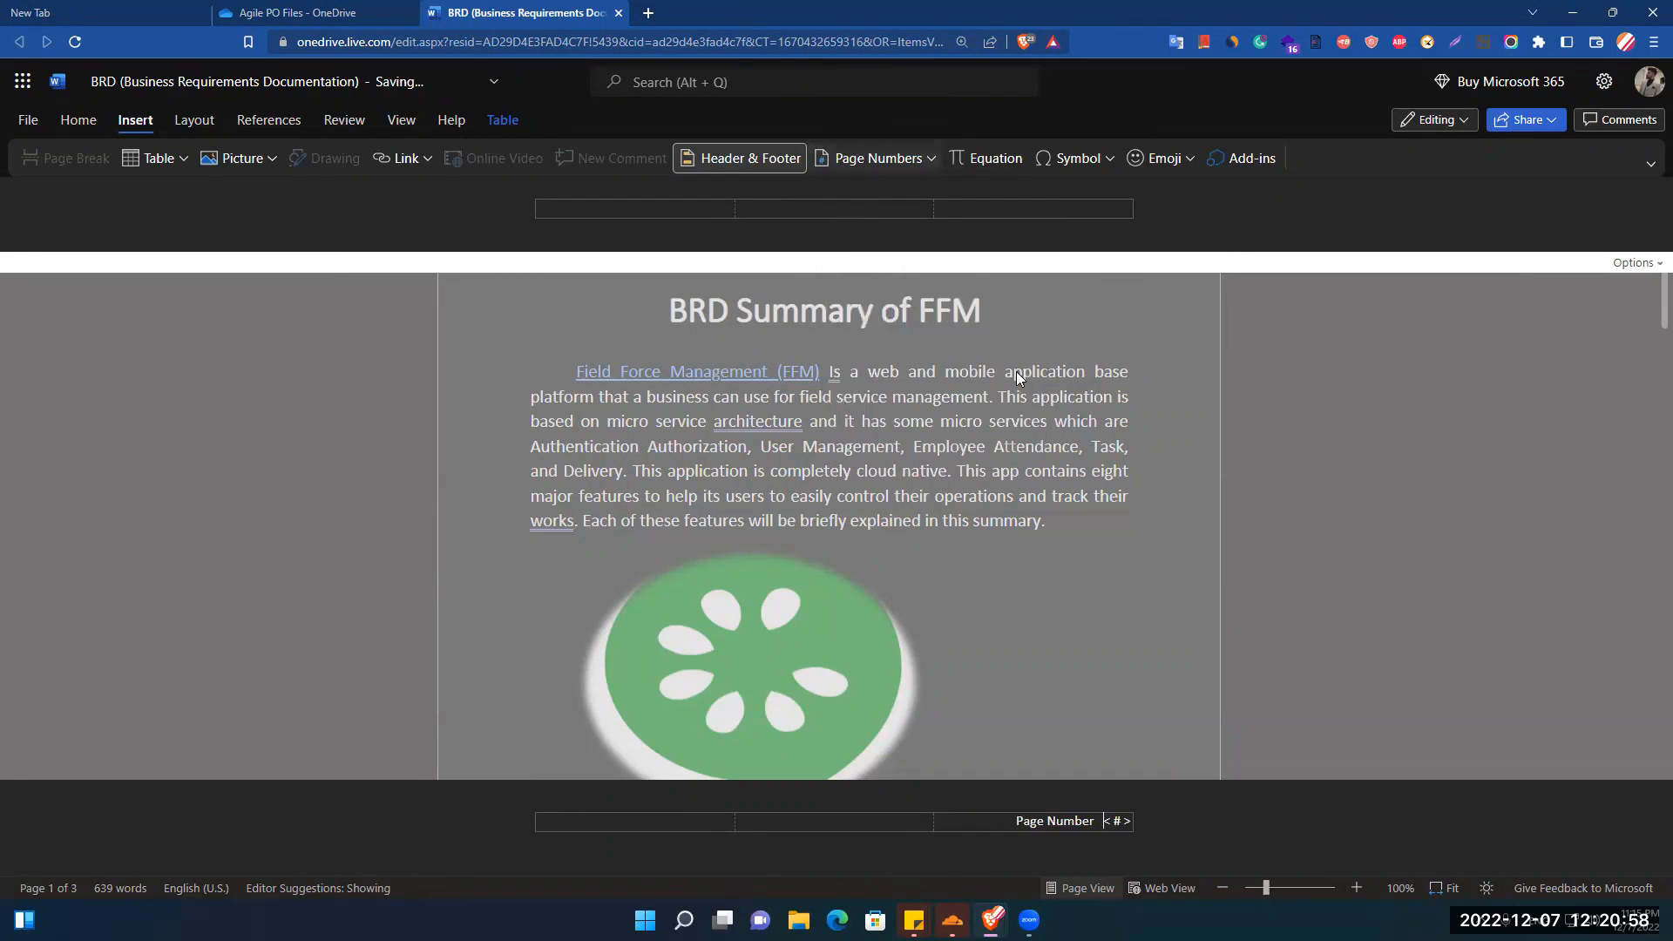
double_click(1176, 599)
scroll(1646, 420, down, 5)
scroll(1646, 420, down, 3)
drag(1646, 438, 1647, 689)
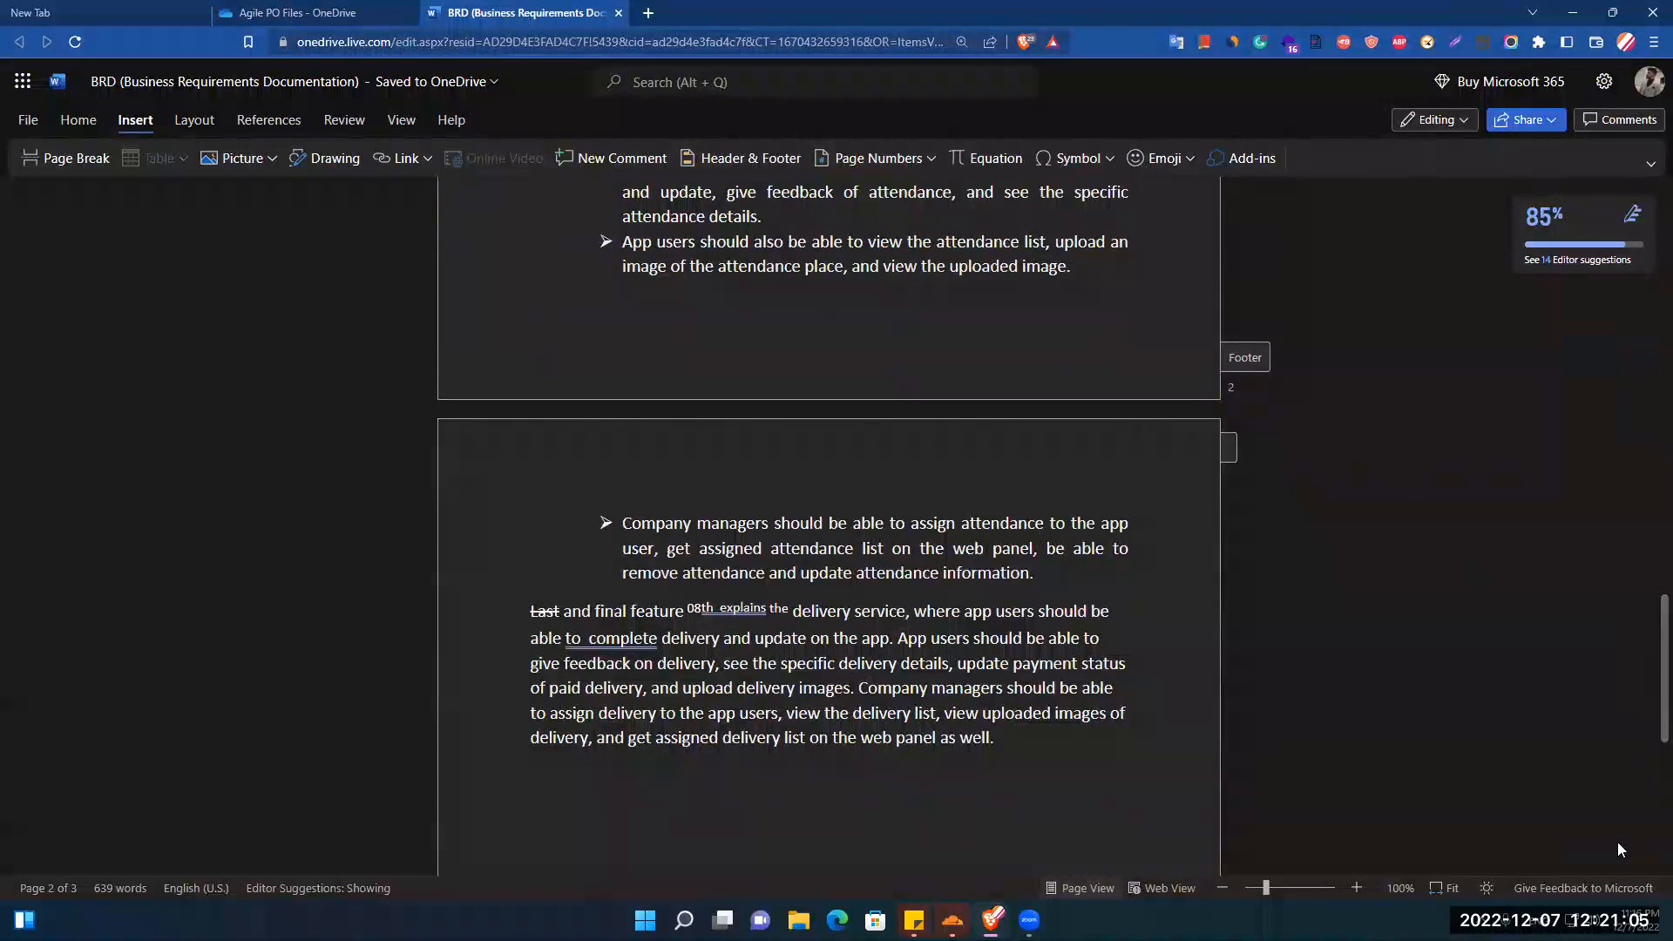
scroll(1221, 859, down, 6)
drag(1647, 778, 1576, 226)
scroll(845, 239, up, 1)
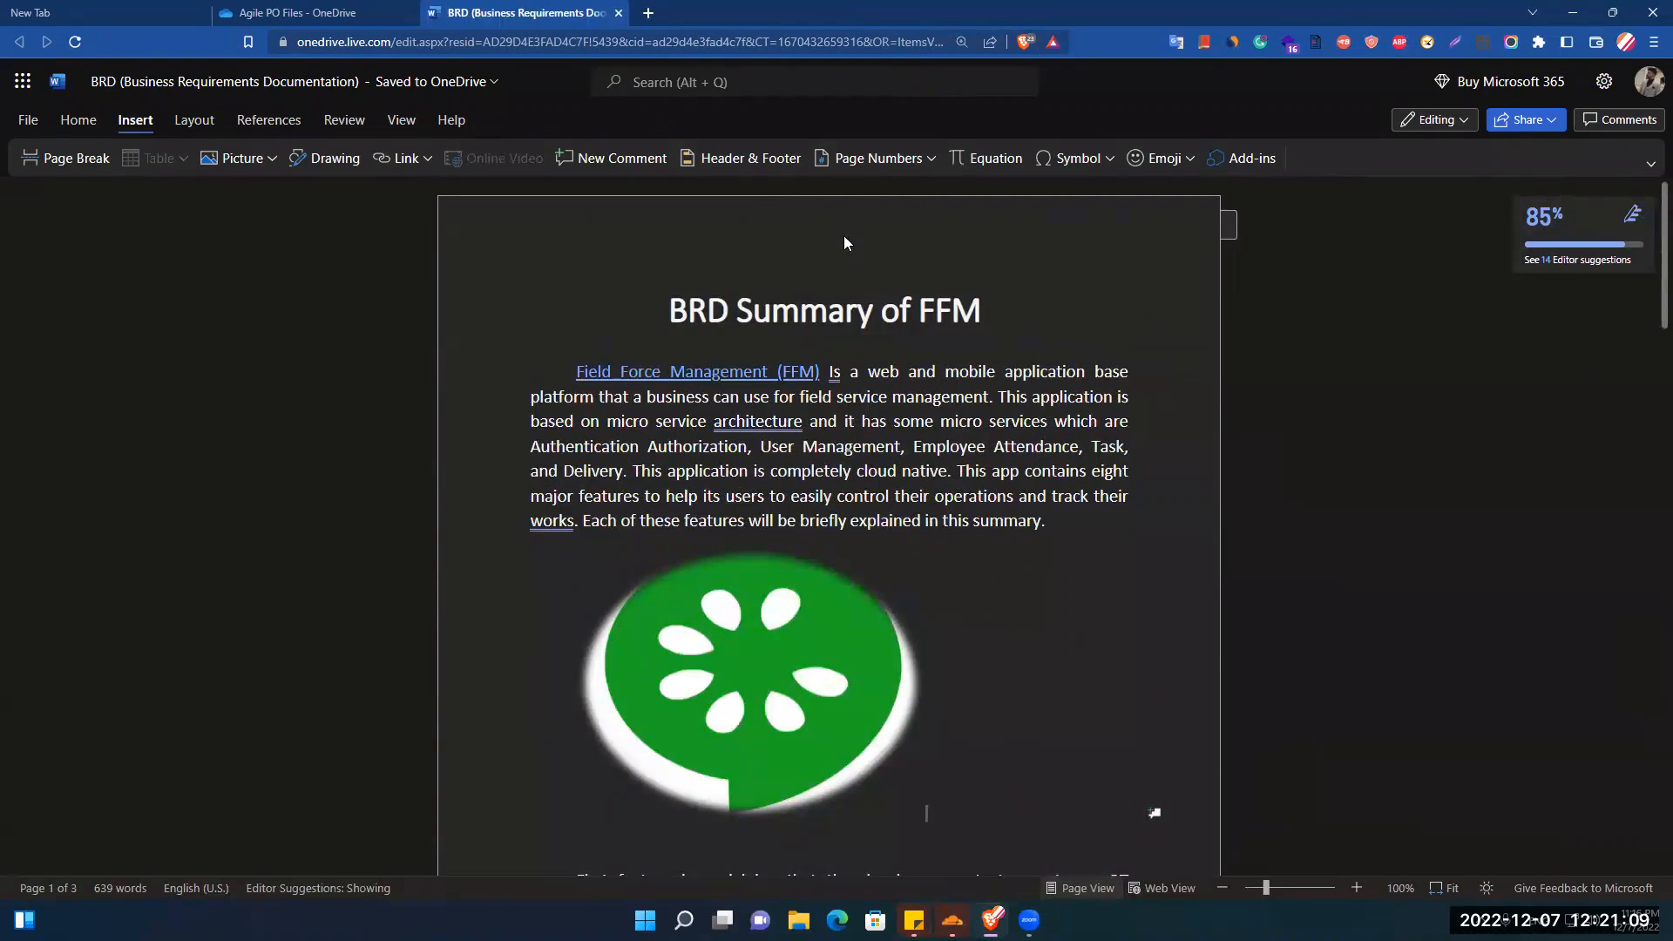
Insert the picture file "logo" from this device into the left cell of the header
click(781, 155)
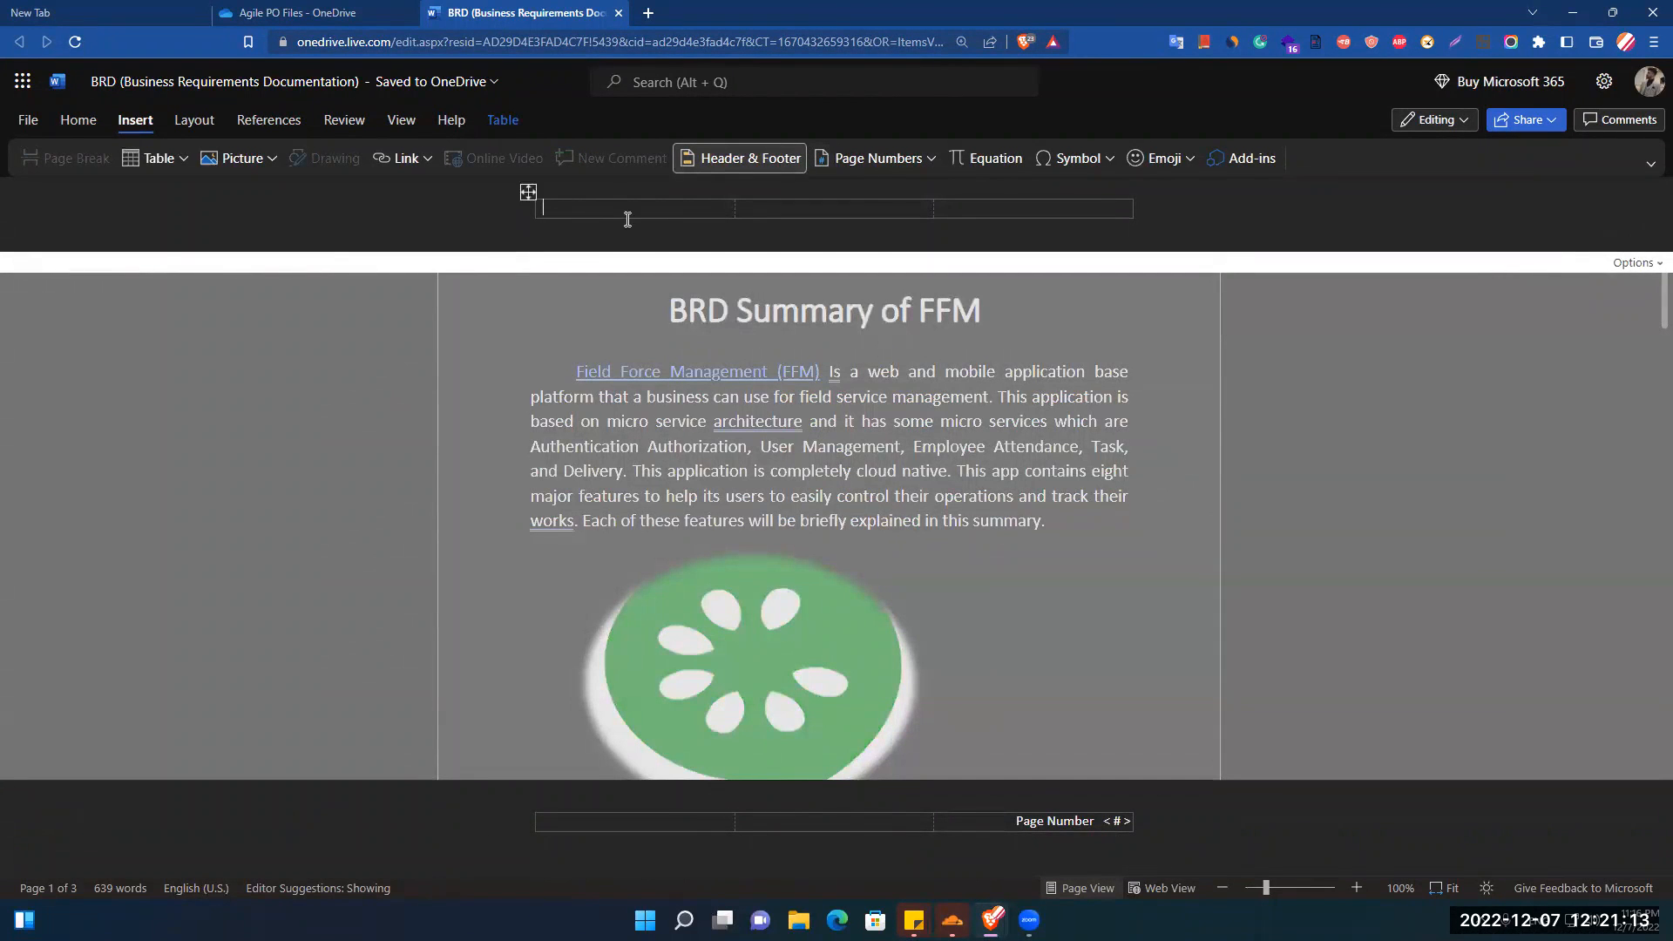
click(271, 159)
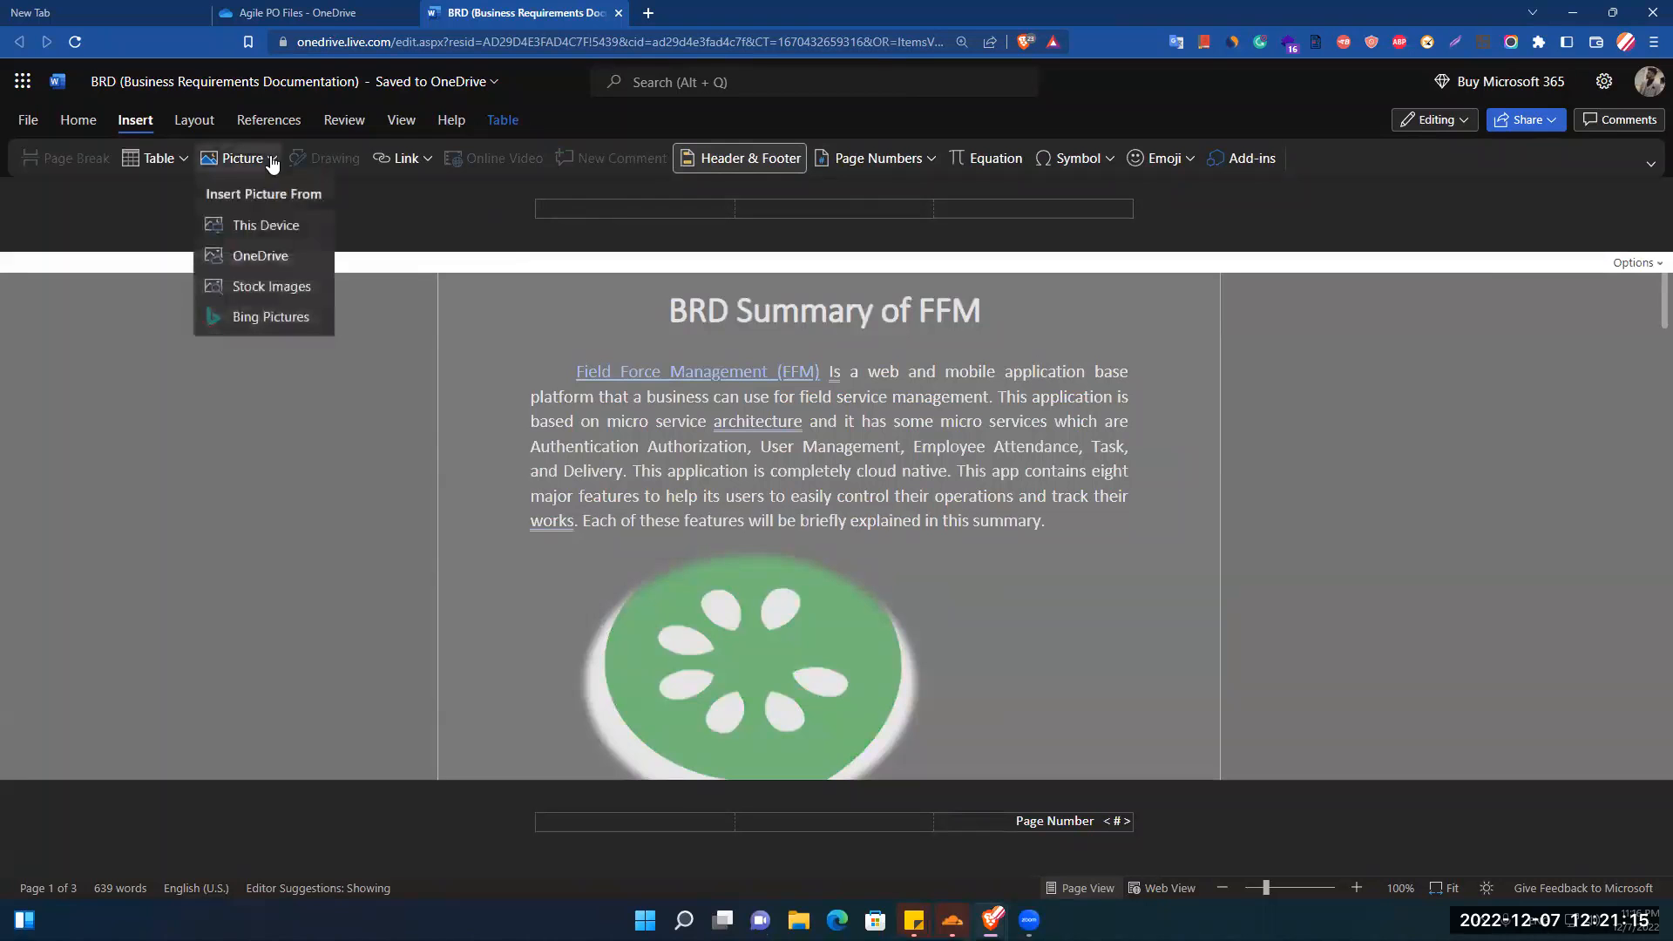
click(273, 225)
scroll(814, 302, down, 2)
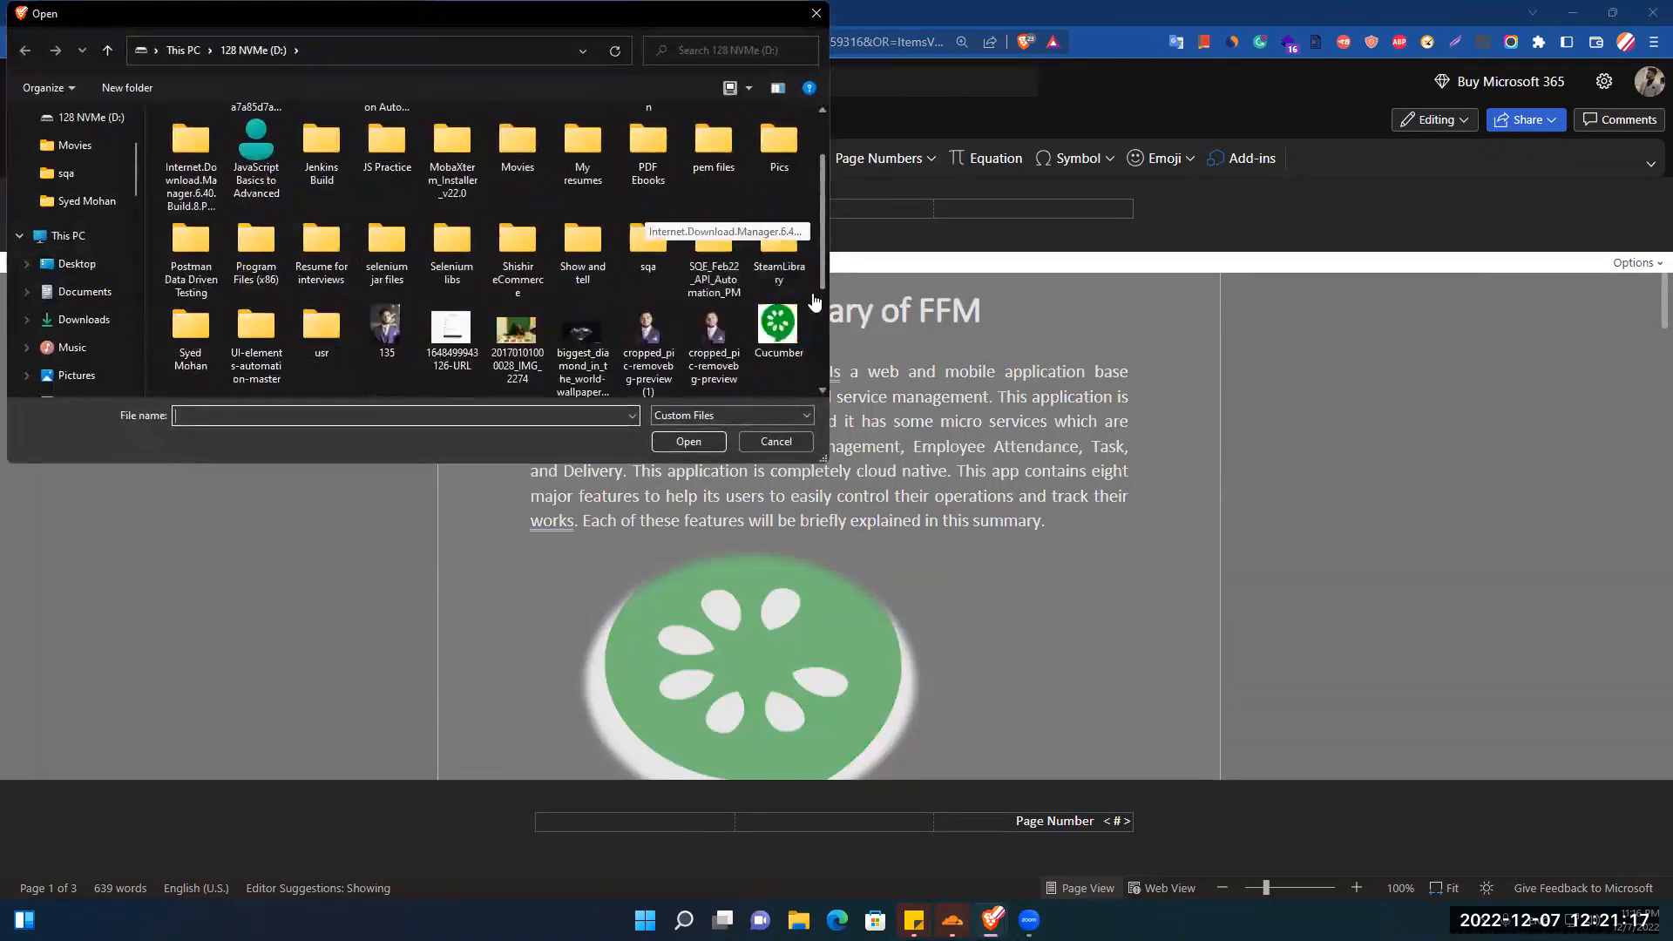
scroll(824, 331, down, 2)
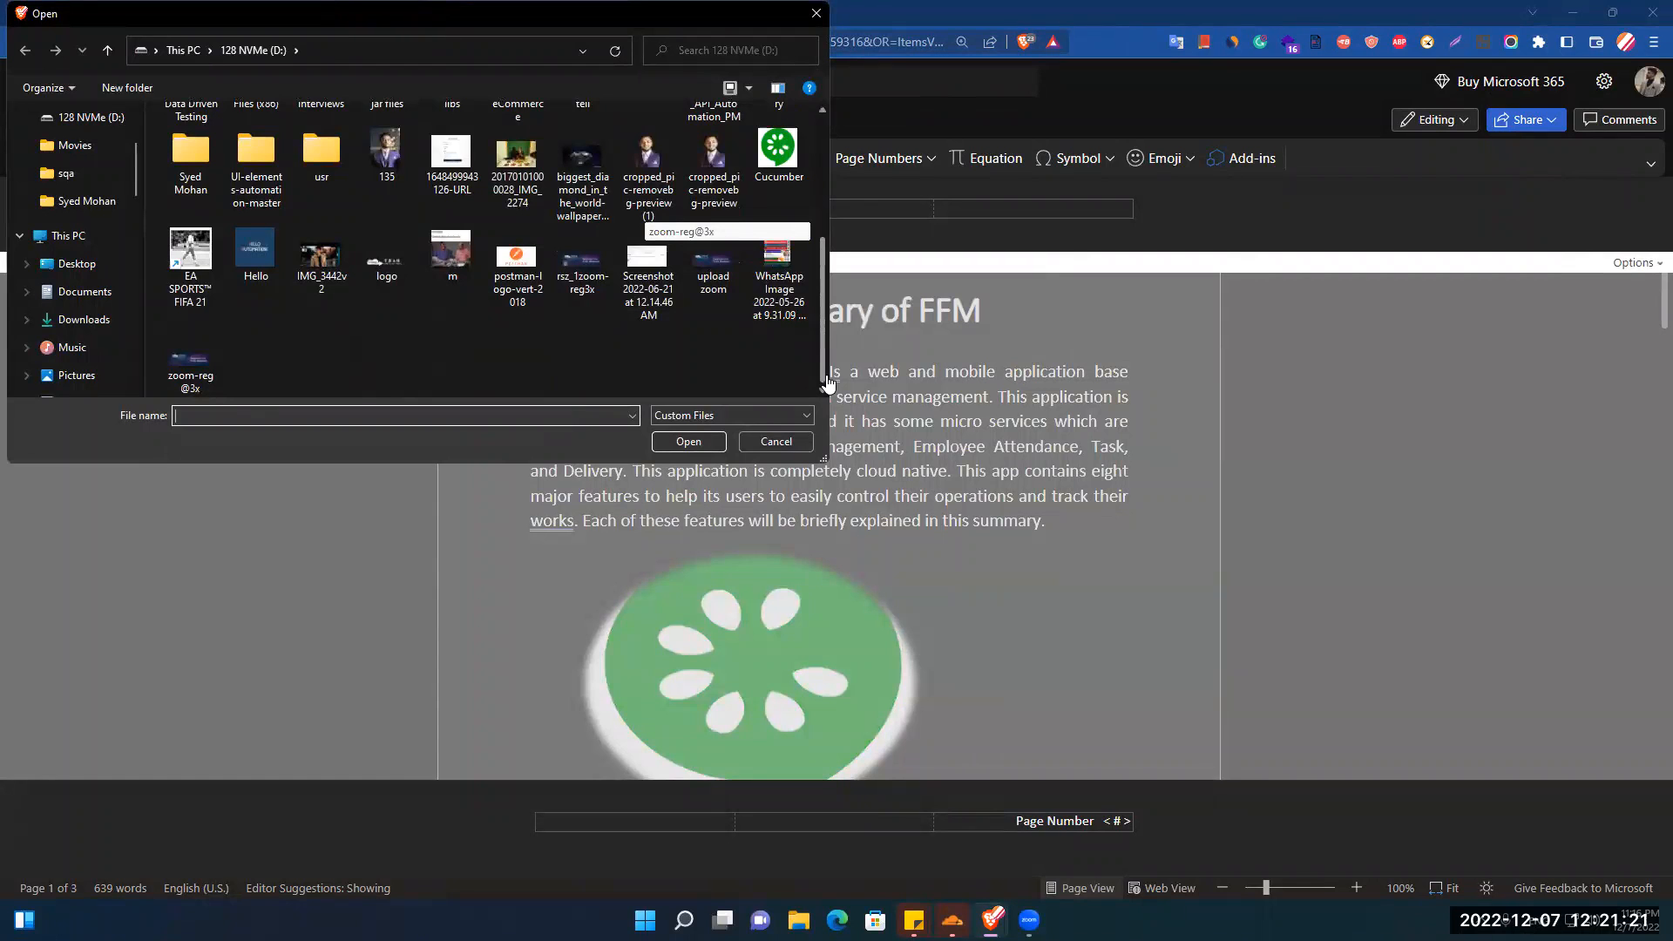
double_click(390, 270)
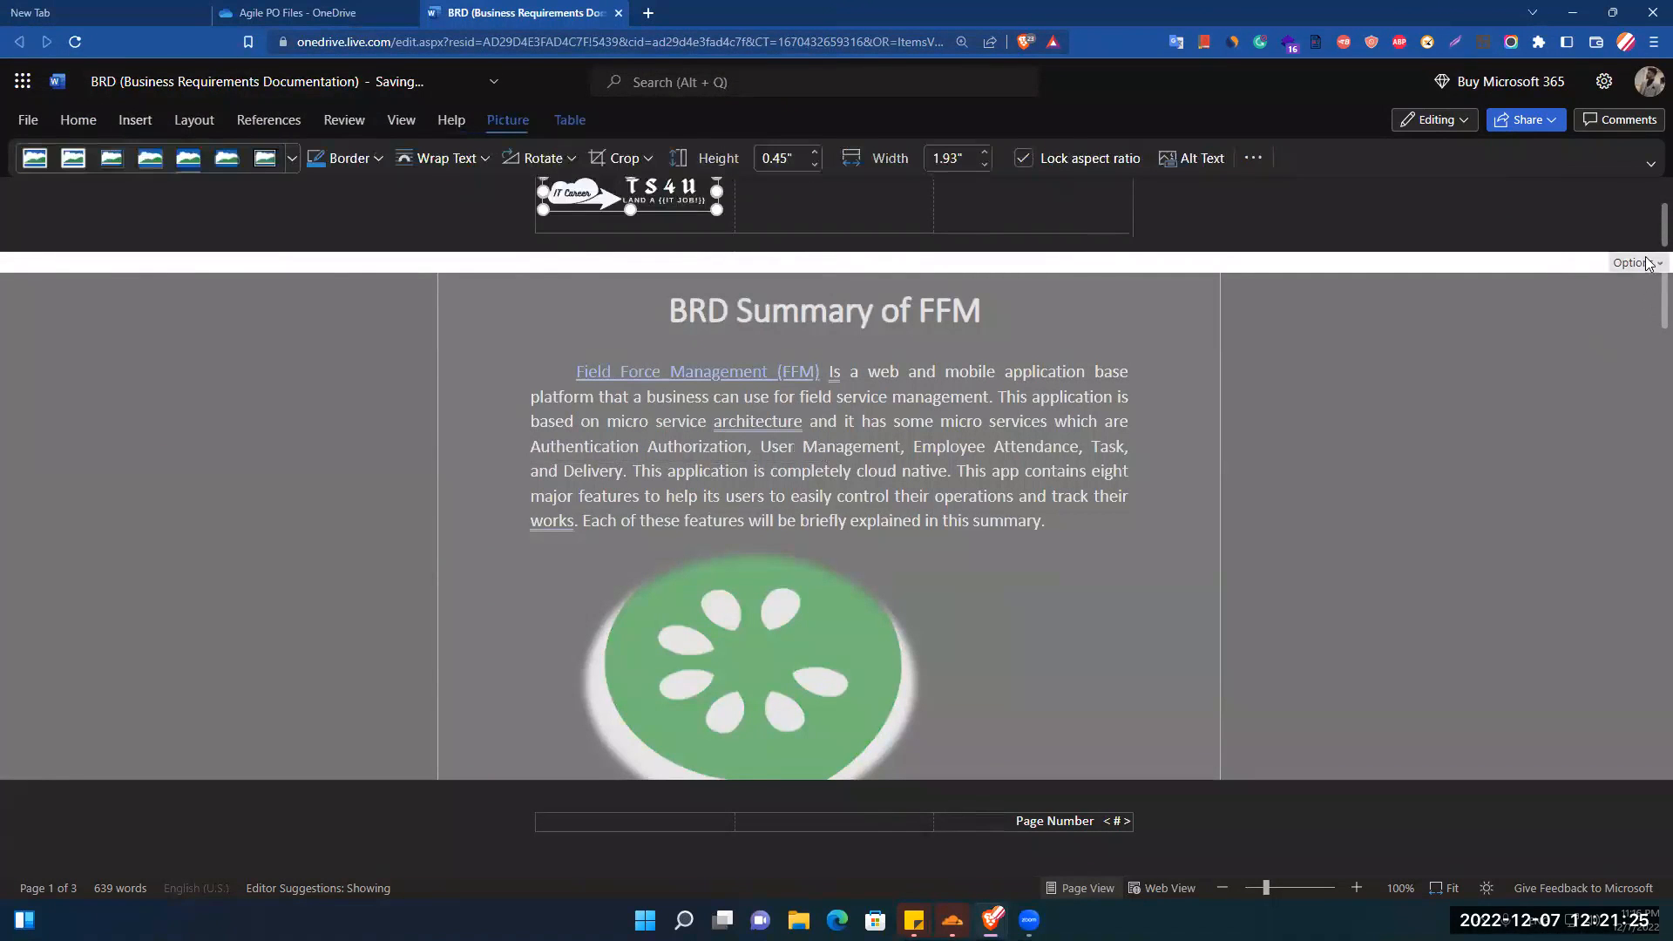
Resize the header logo to about 0.48" high by 2.73" wide and close the header
scroll(1646, 227, up, 1)
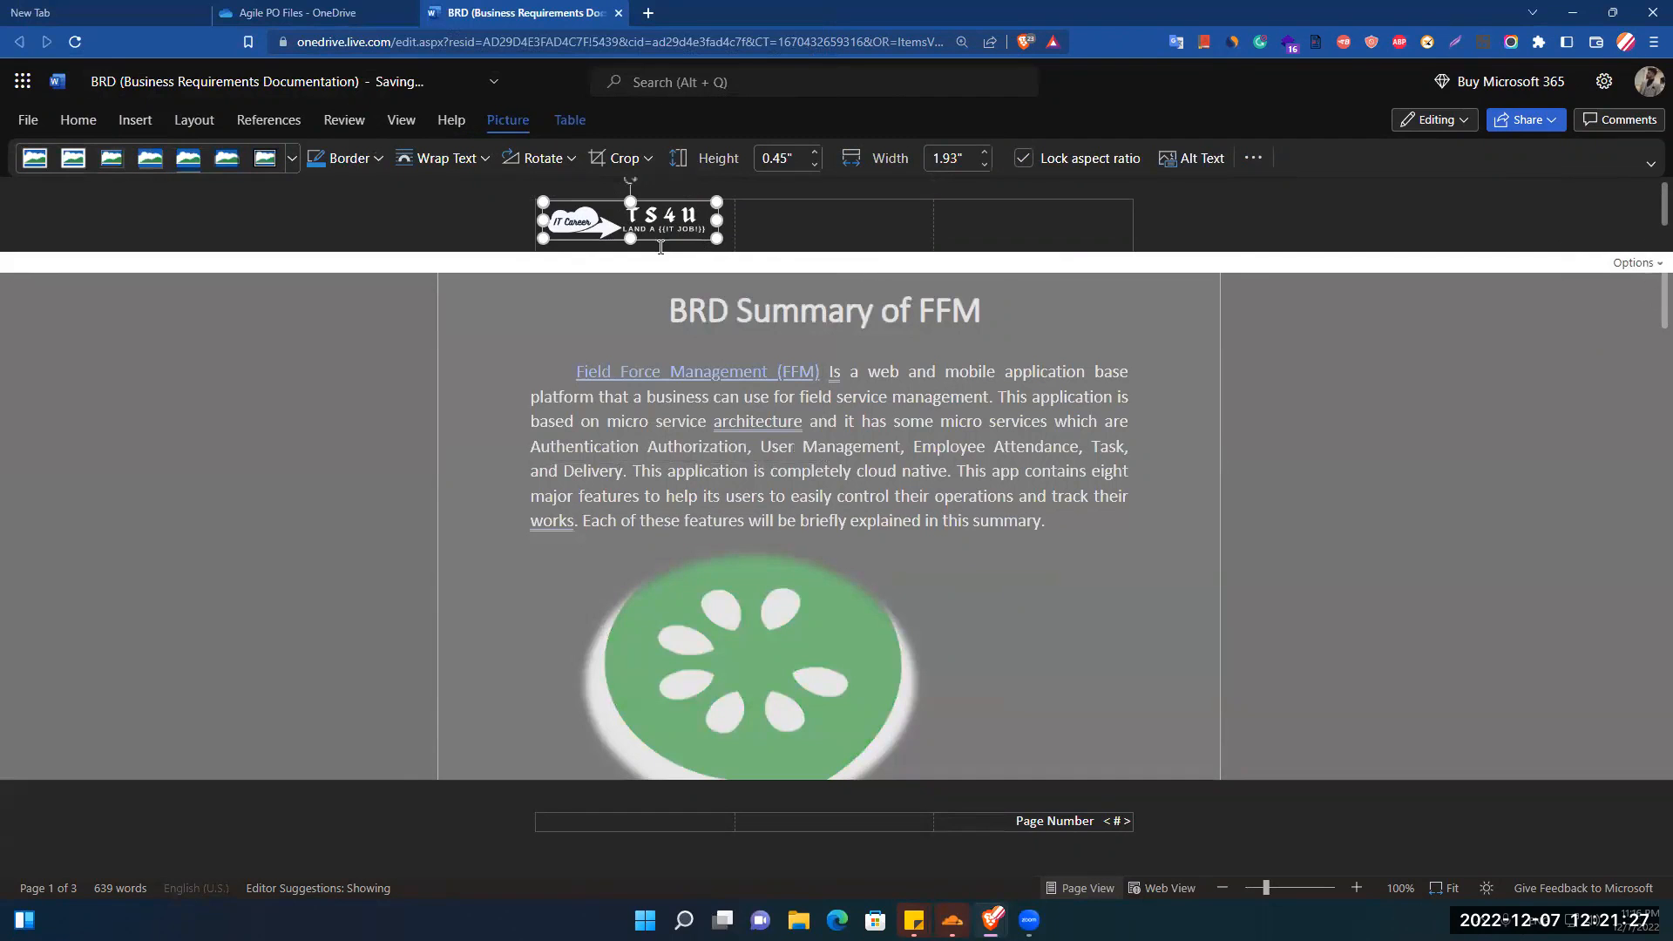
drag(706, 222, 791, 243)
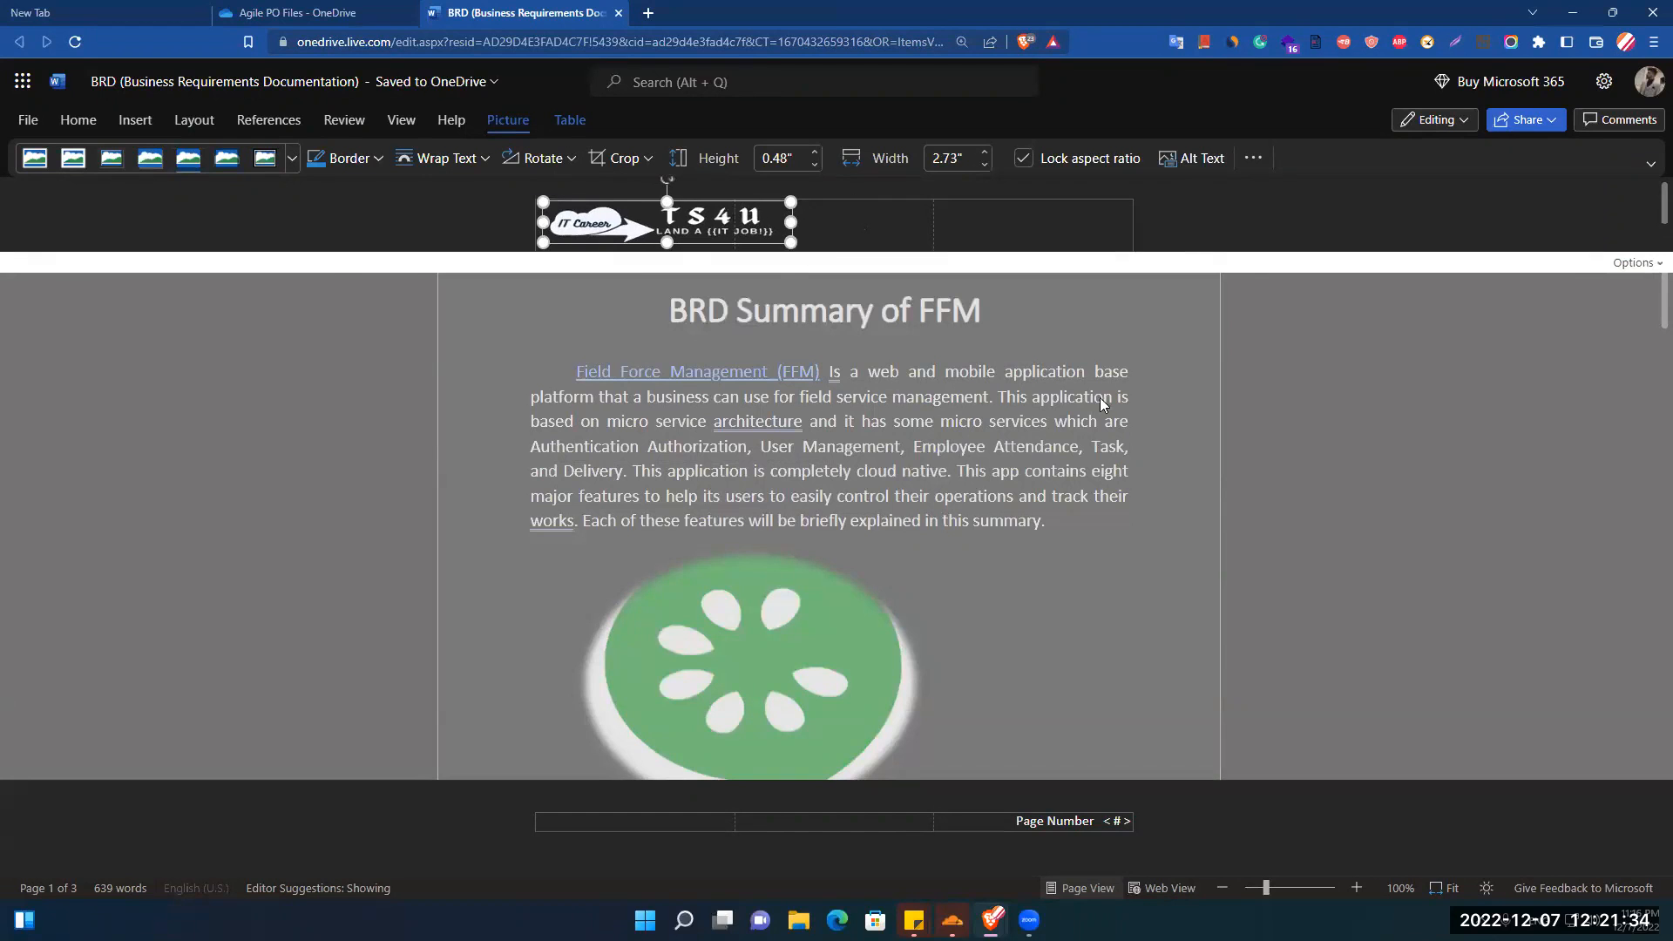
double_click(1350, 422)
click(507, 256)
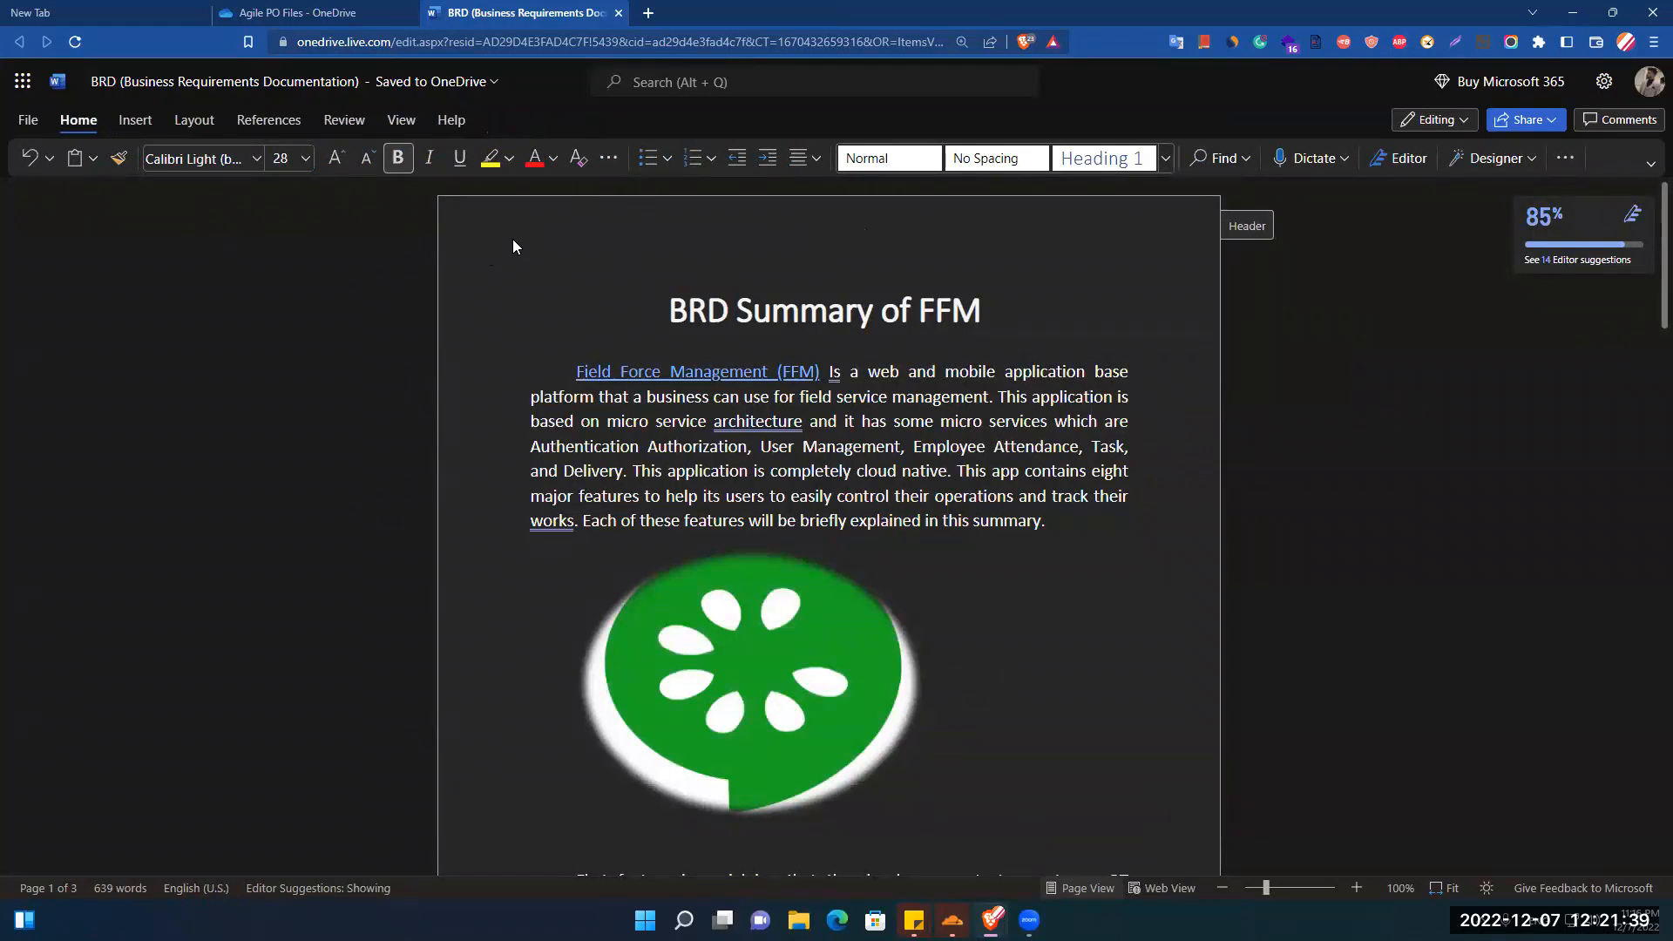
Reopen the header, stretch the logo to a height of about 0.59" and close the header
click(1225, 225)
click(628, 201)
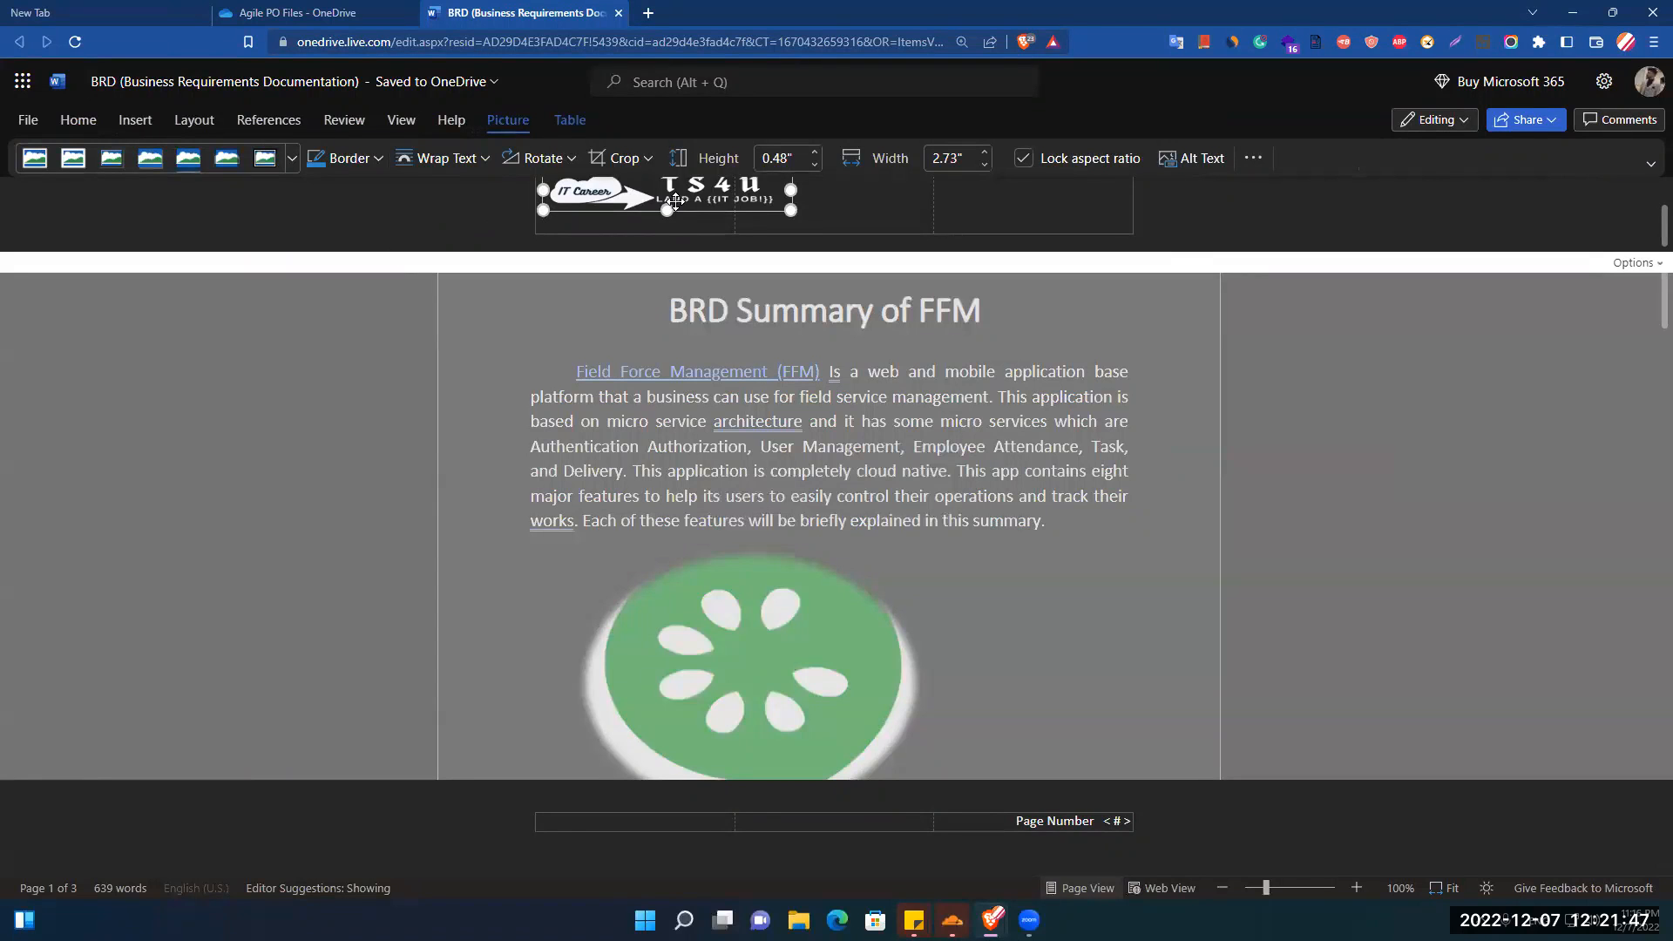
scroll(1646, 213, up, 1)
scroll(1647, 213, up, 1)
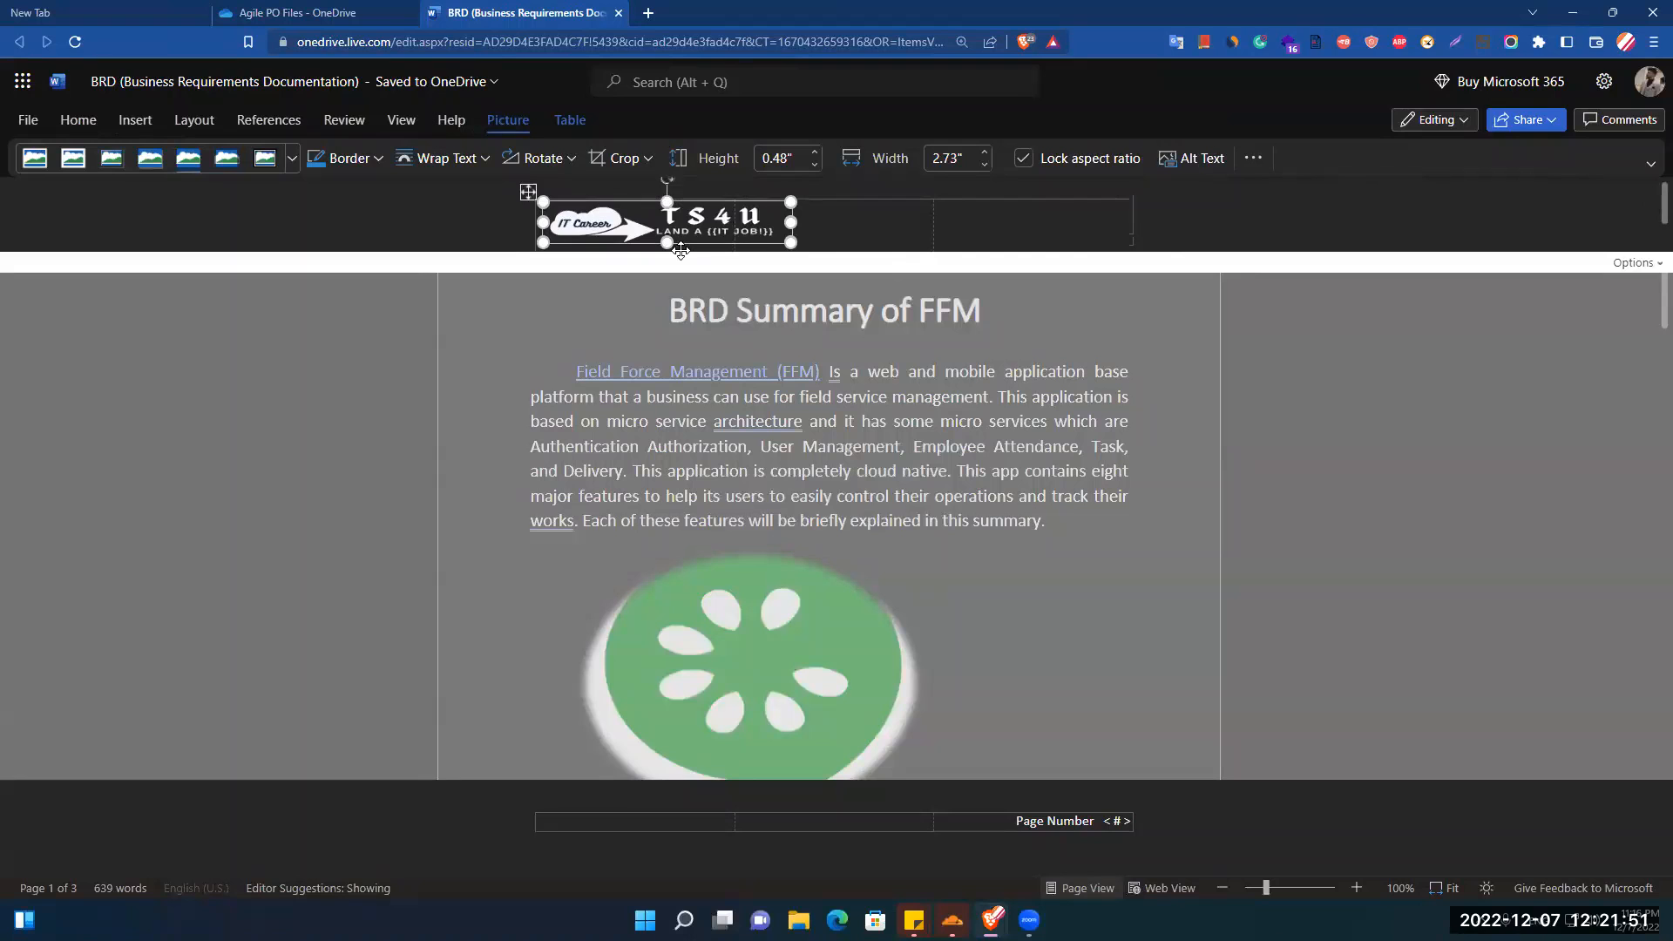
drag(671, 243, 670, 251)
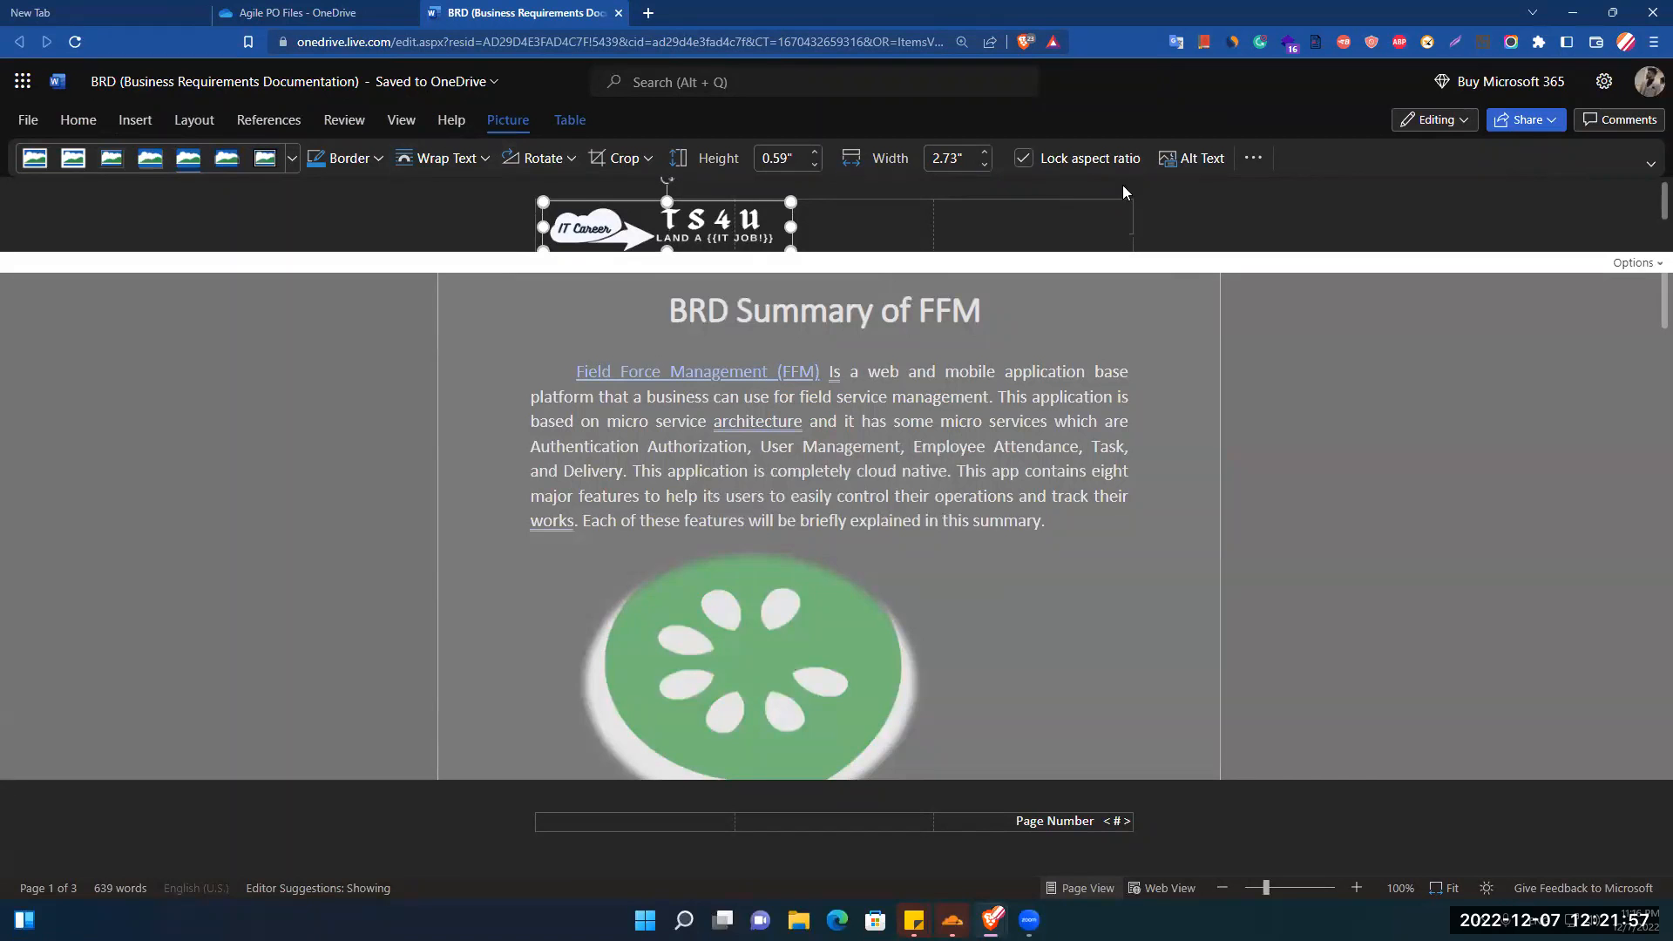
click(1363, 362)
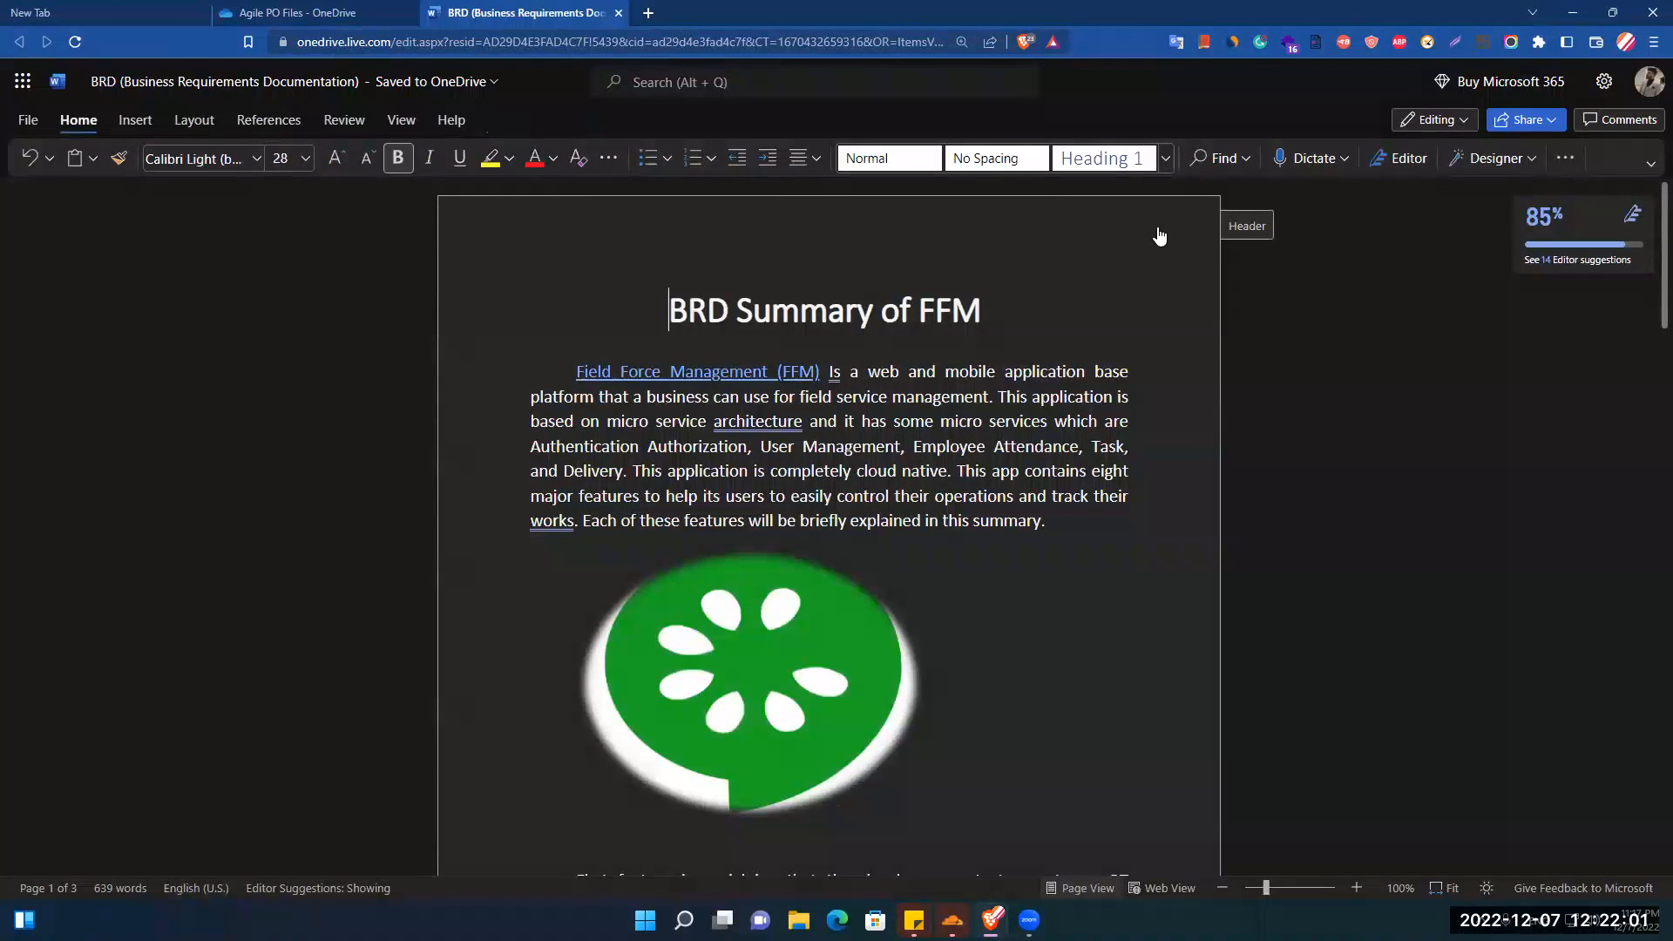
Reopen the header and delete the logo picture from its left cell
double_click(1219, 231)
click(644, 195)
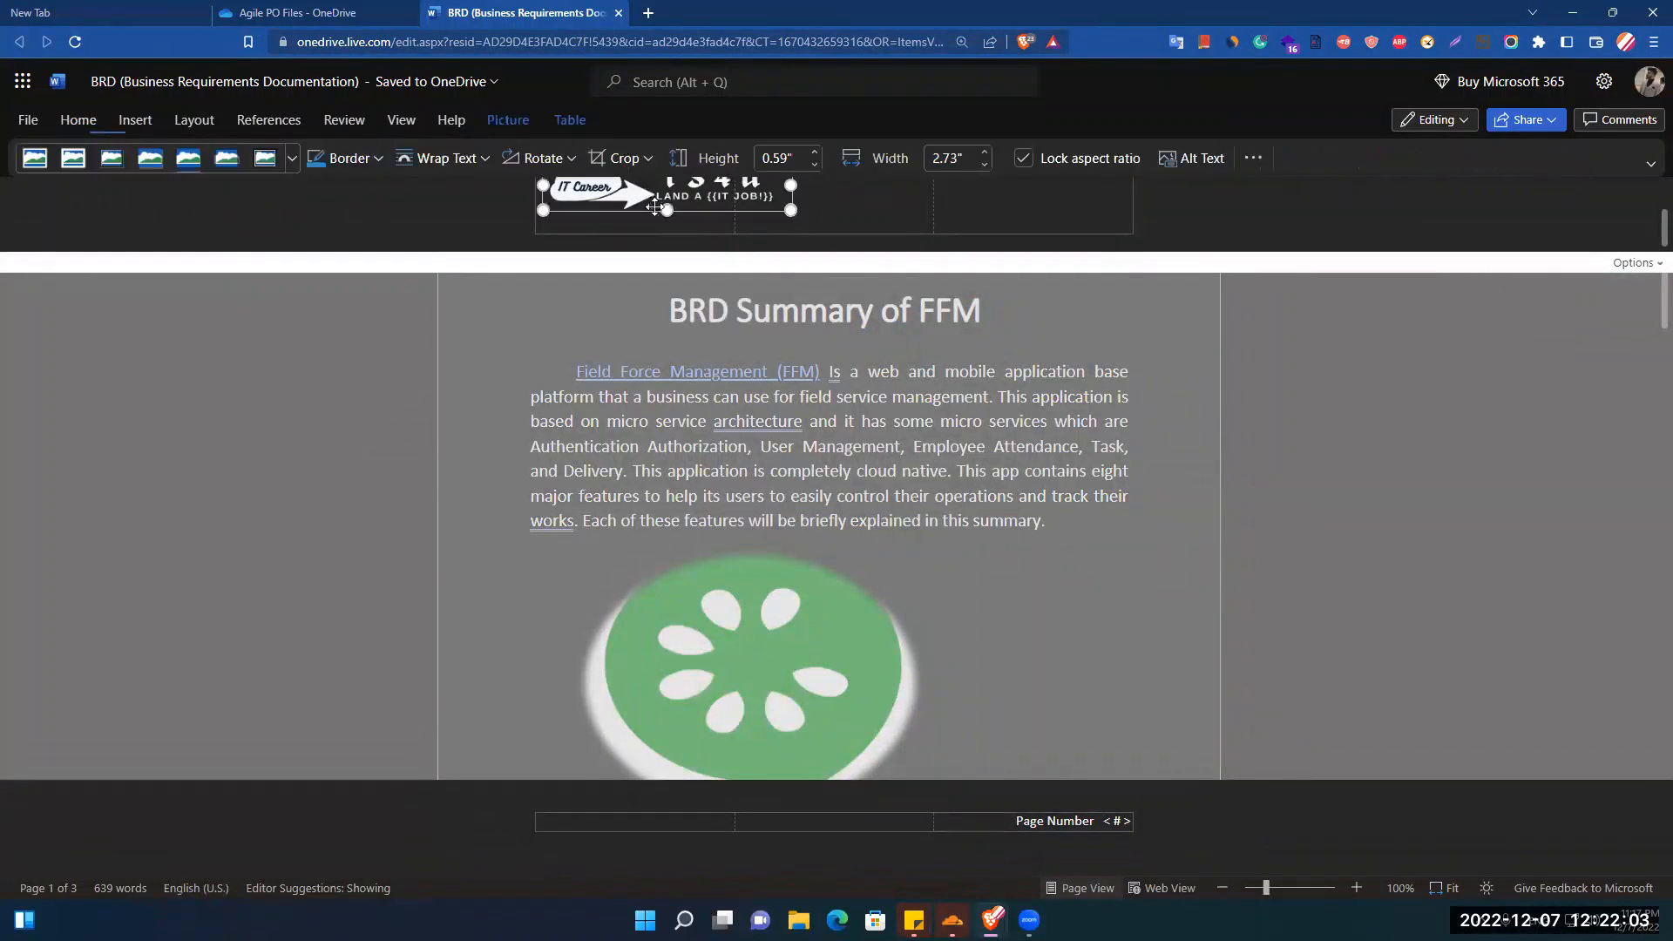
key(Delete)
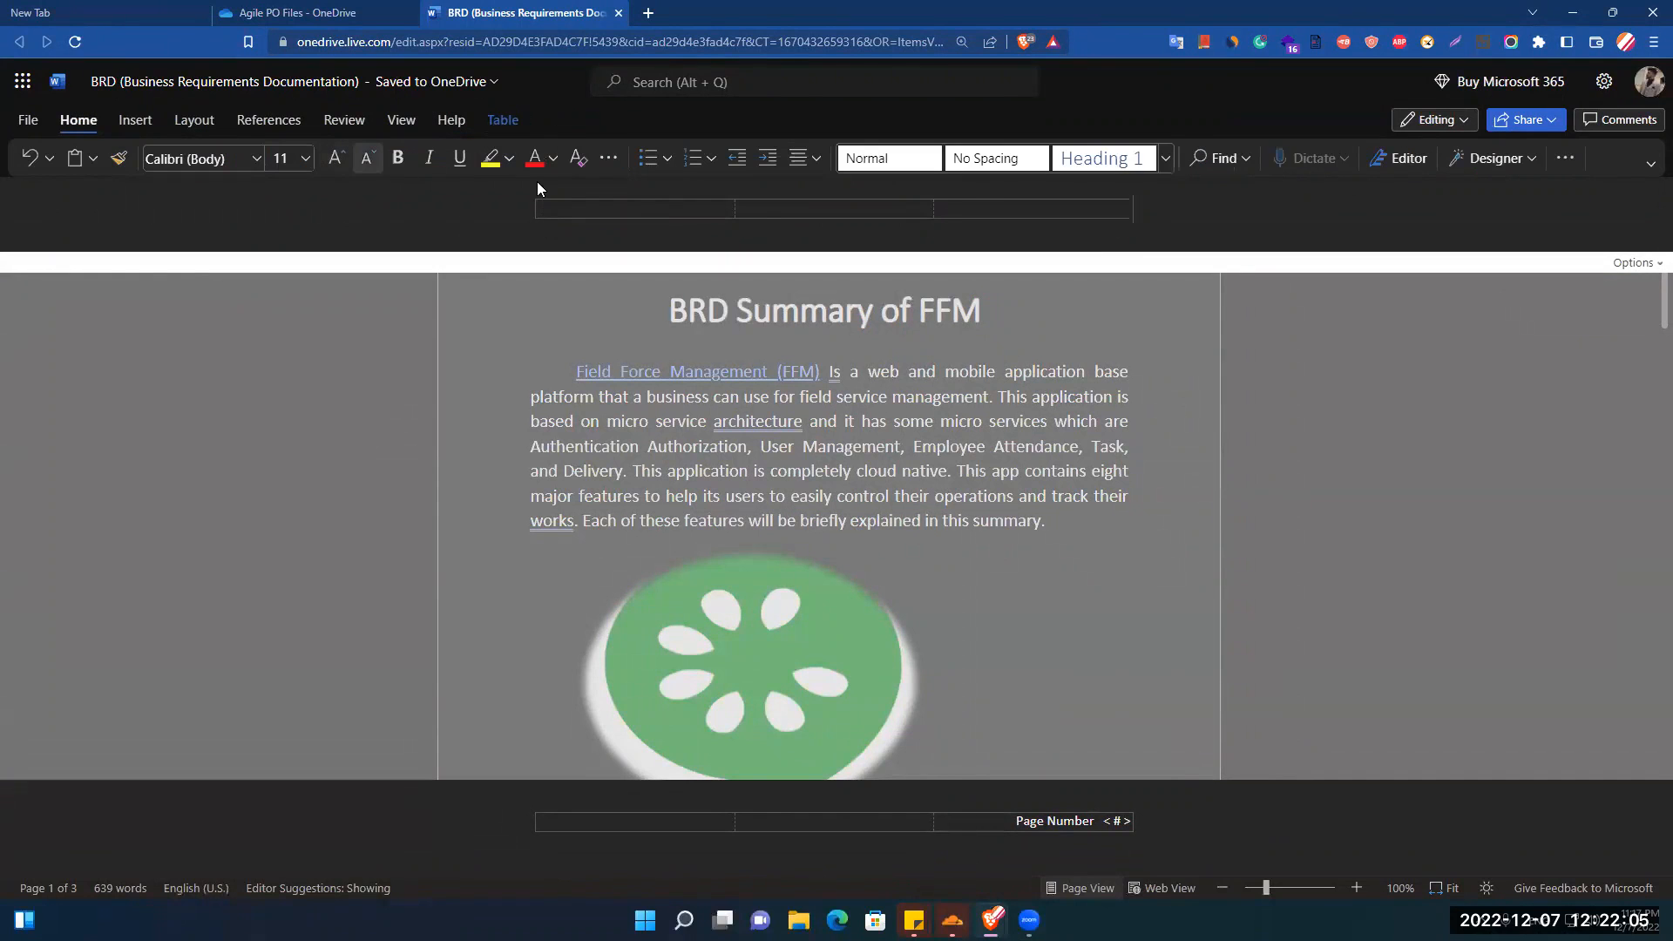
Insert the picture file "rsz_1zoom-reg3x" from this device into the left header cell and close the header
click(135, 120)
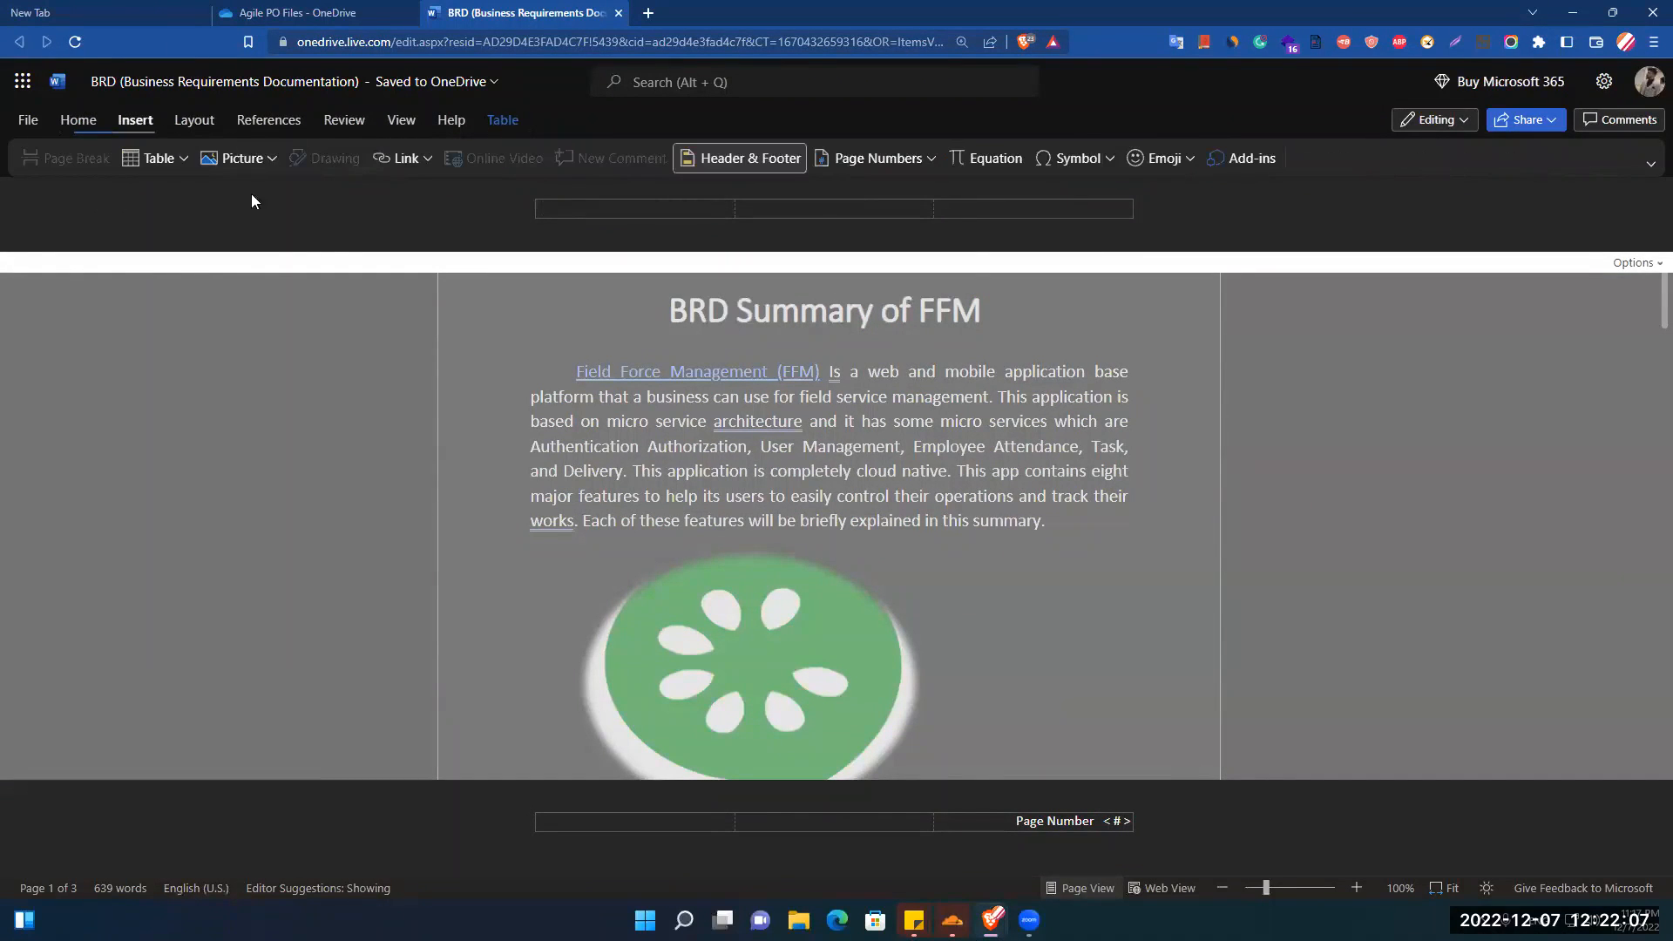
click(255, 165)
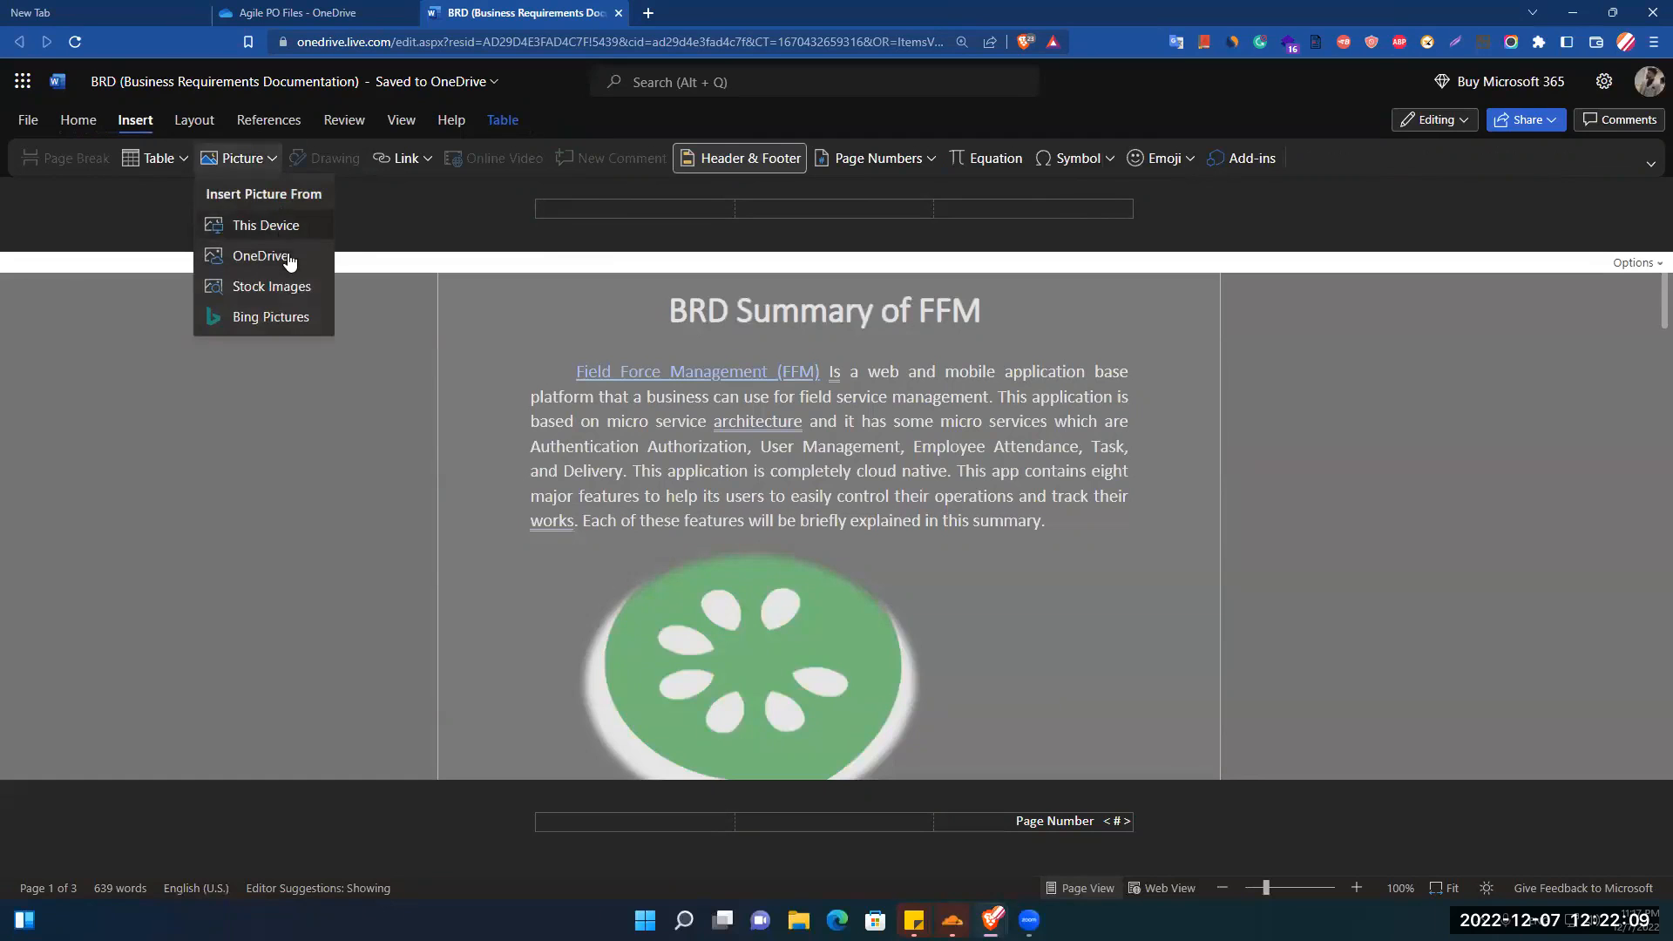
click(243, 230)
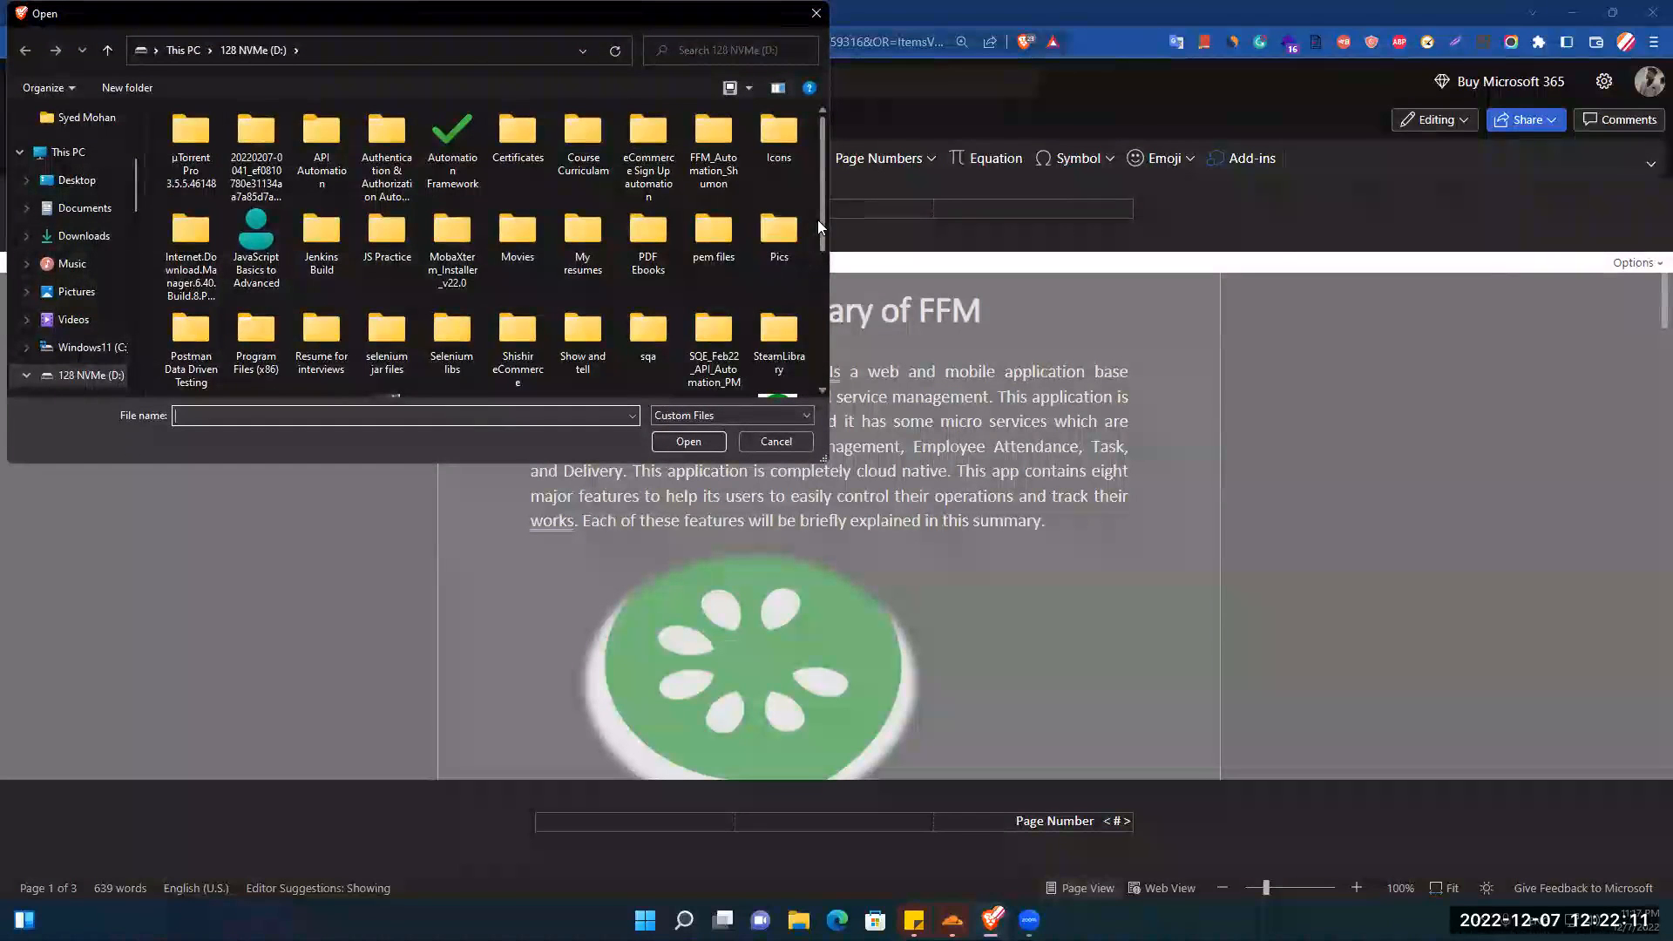
scroll(817, 305, down, 2)
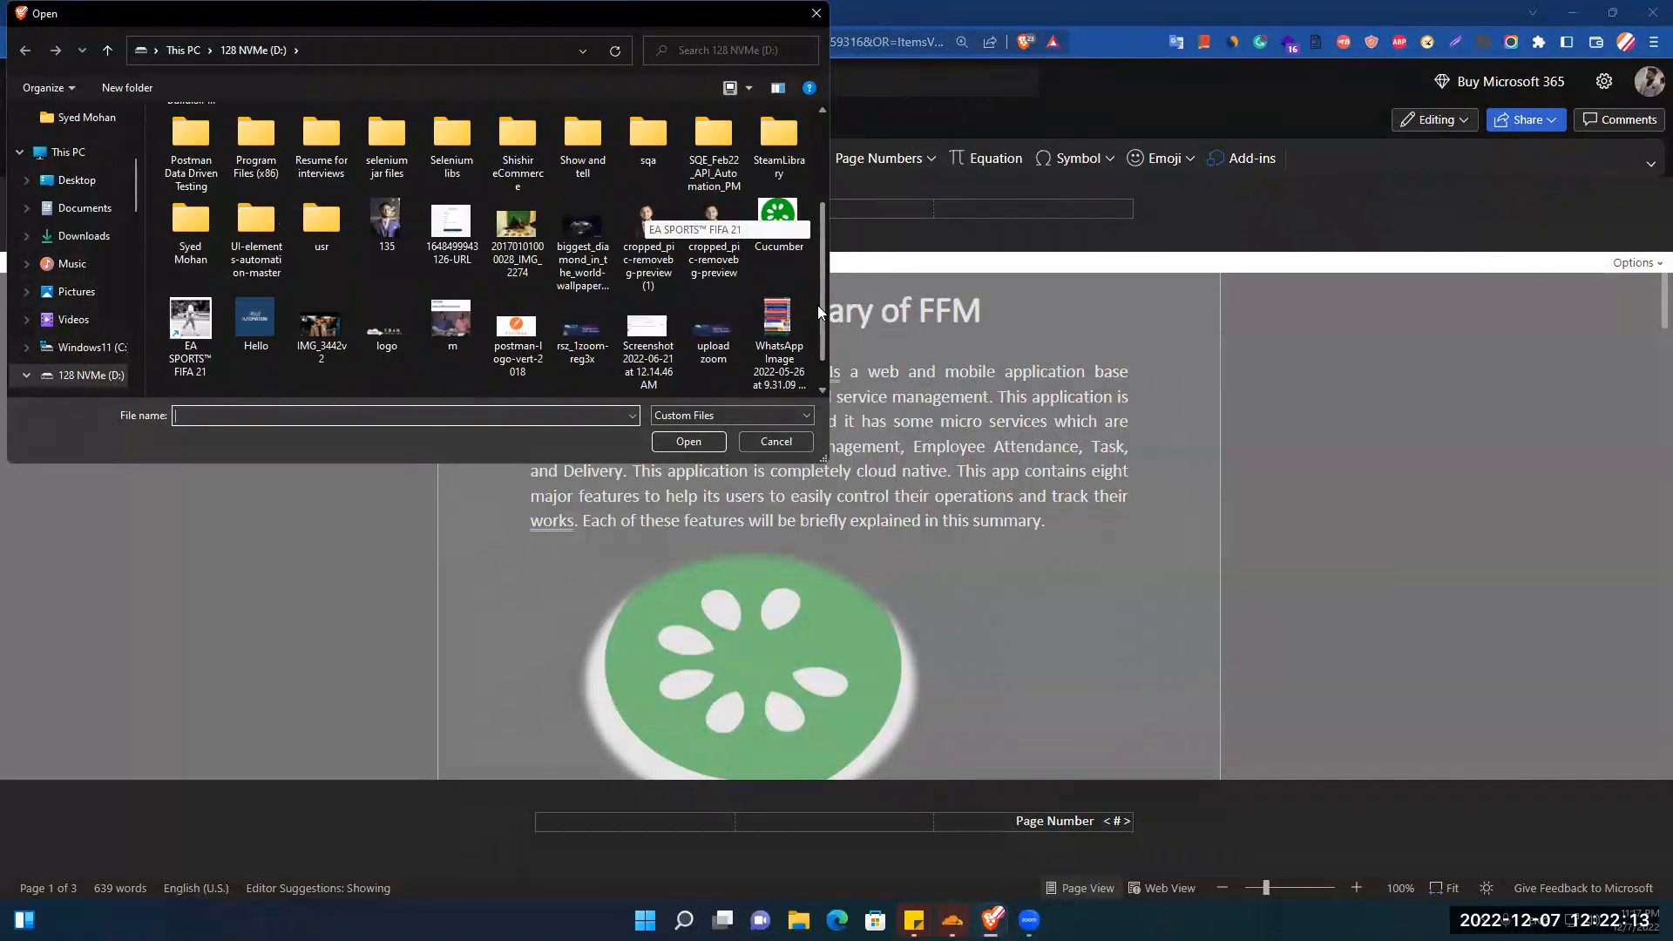
double_click(584, 339)
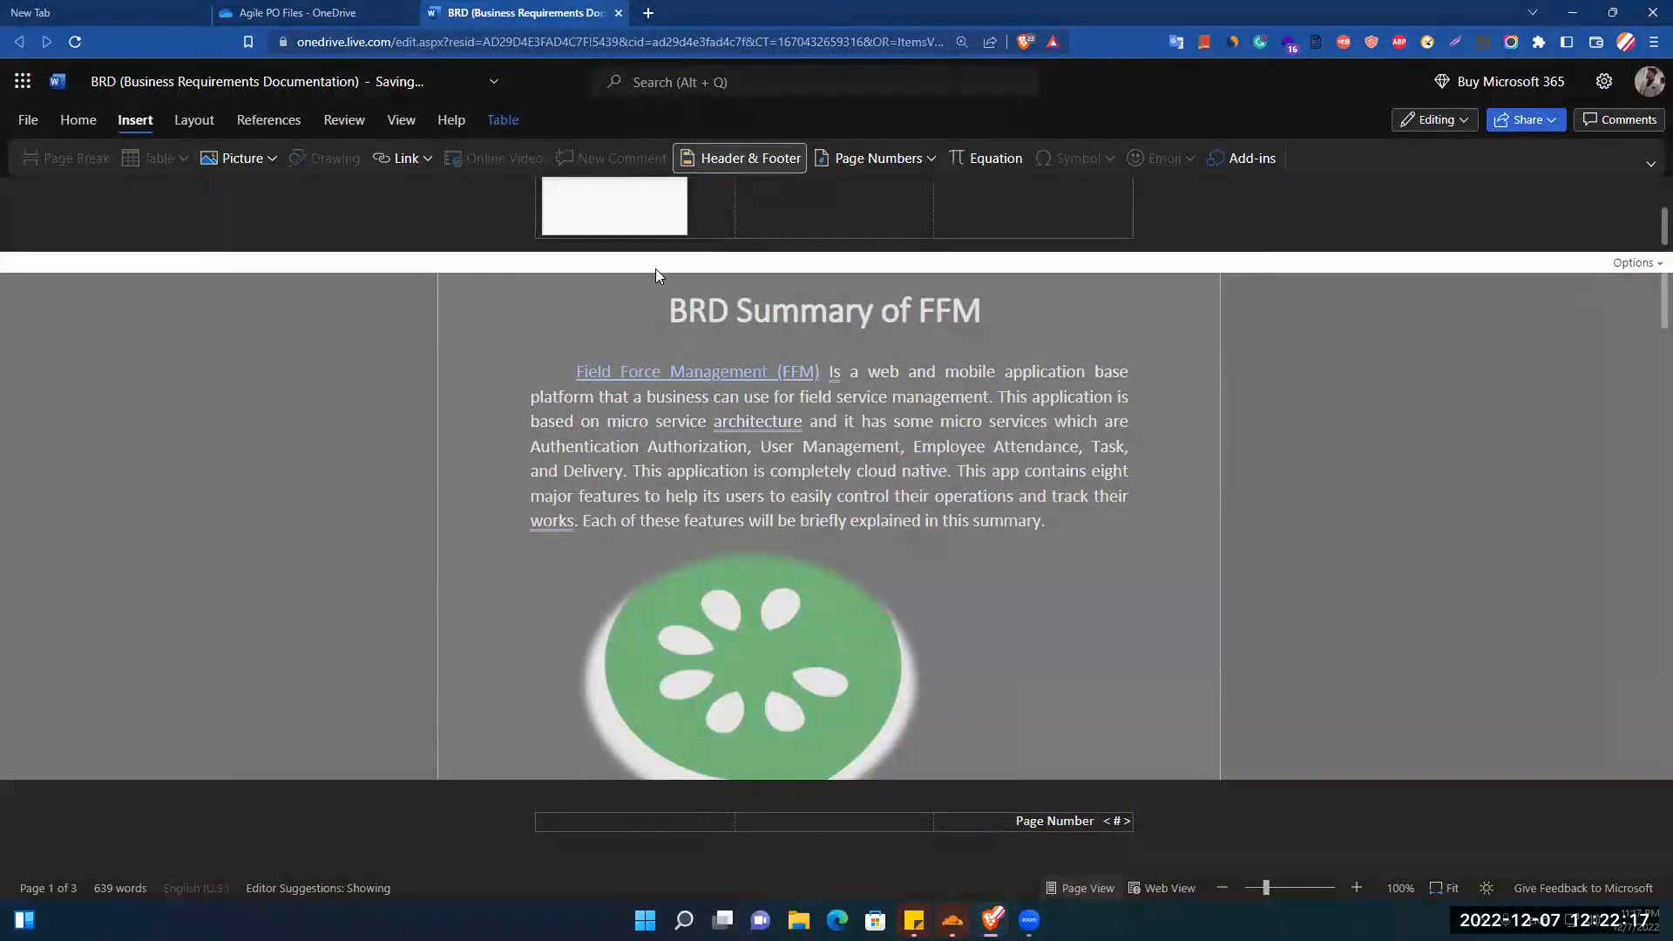
click(1513, 340)
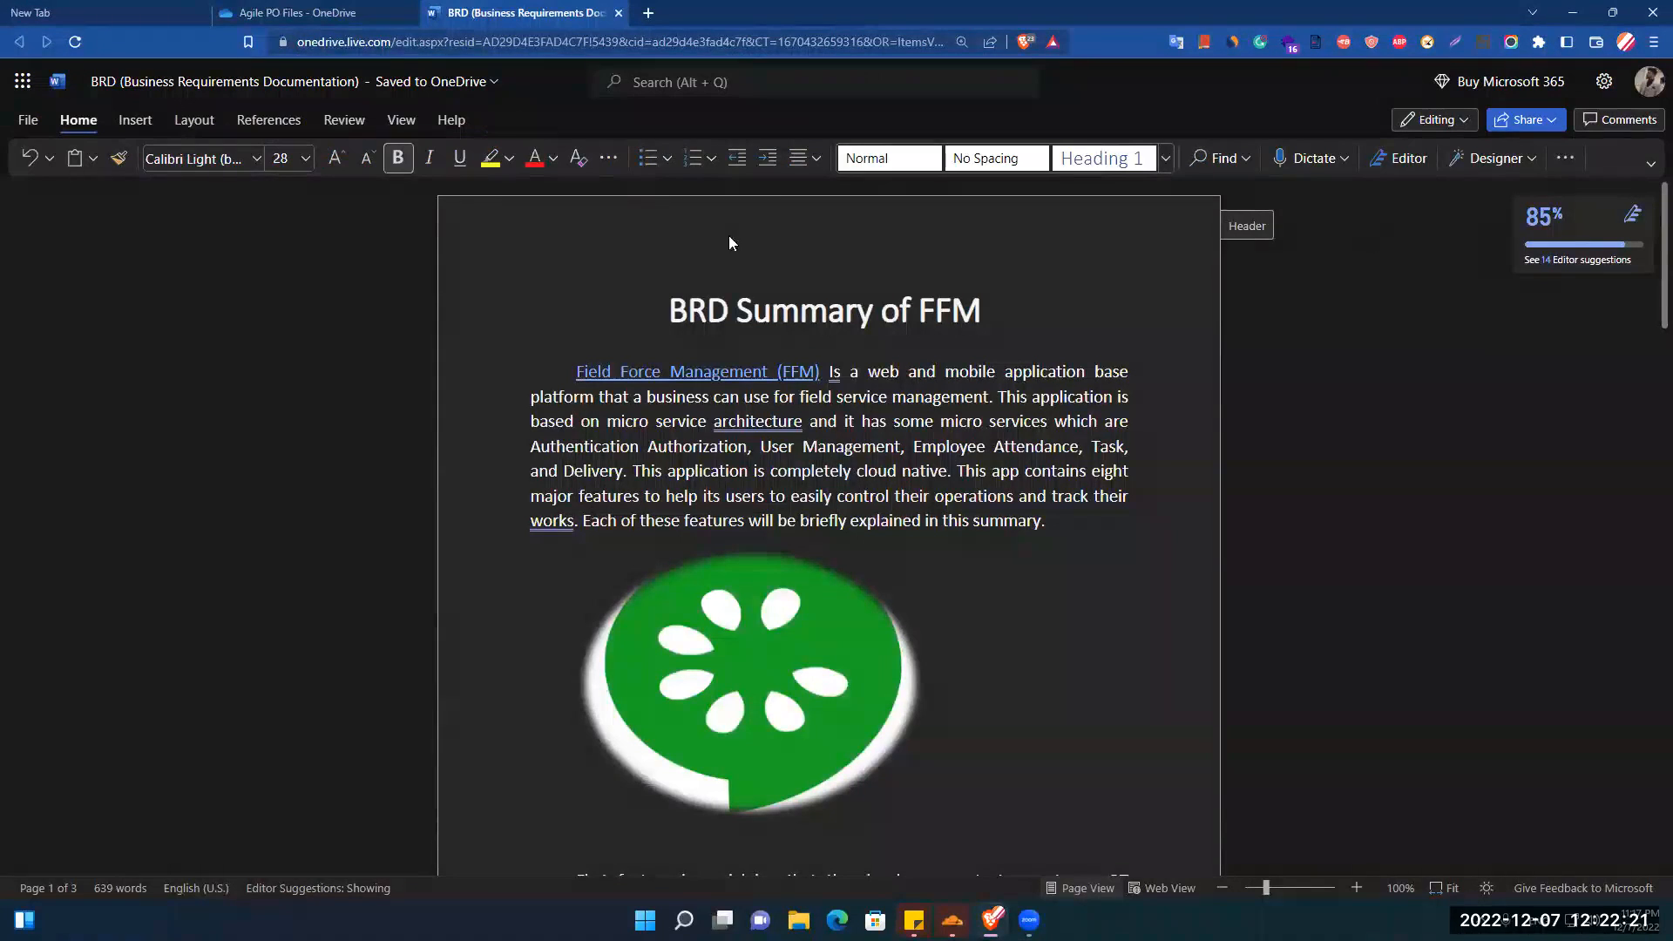
Reopen the header, try placing the picture in the middle cell and below the header table, and close the header
click(1265, 227)
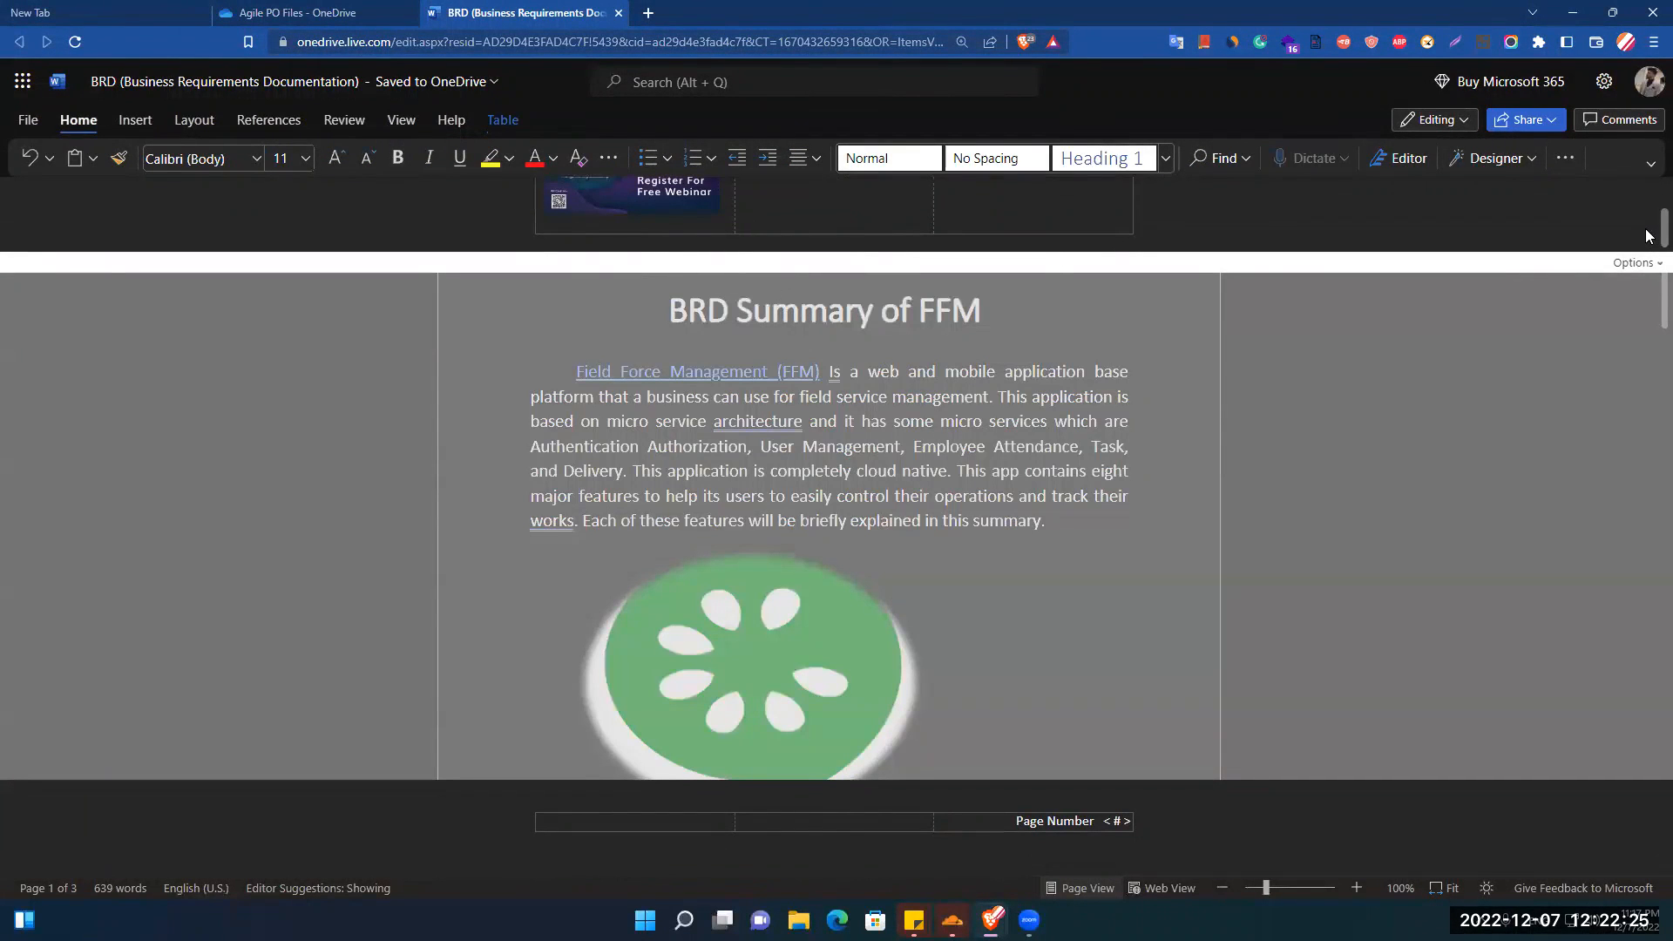
scroll(1648, 233, up, 1)
click(723, 236)
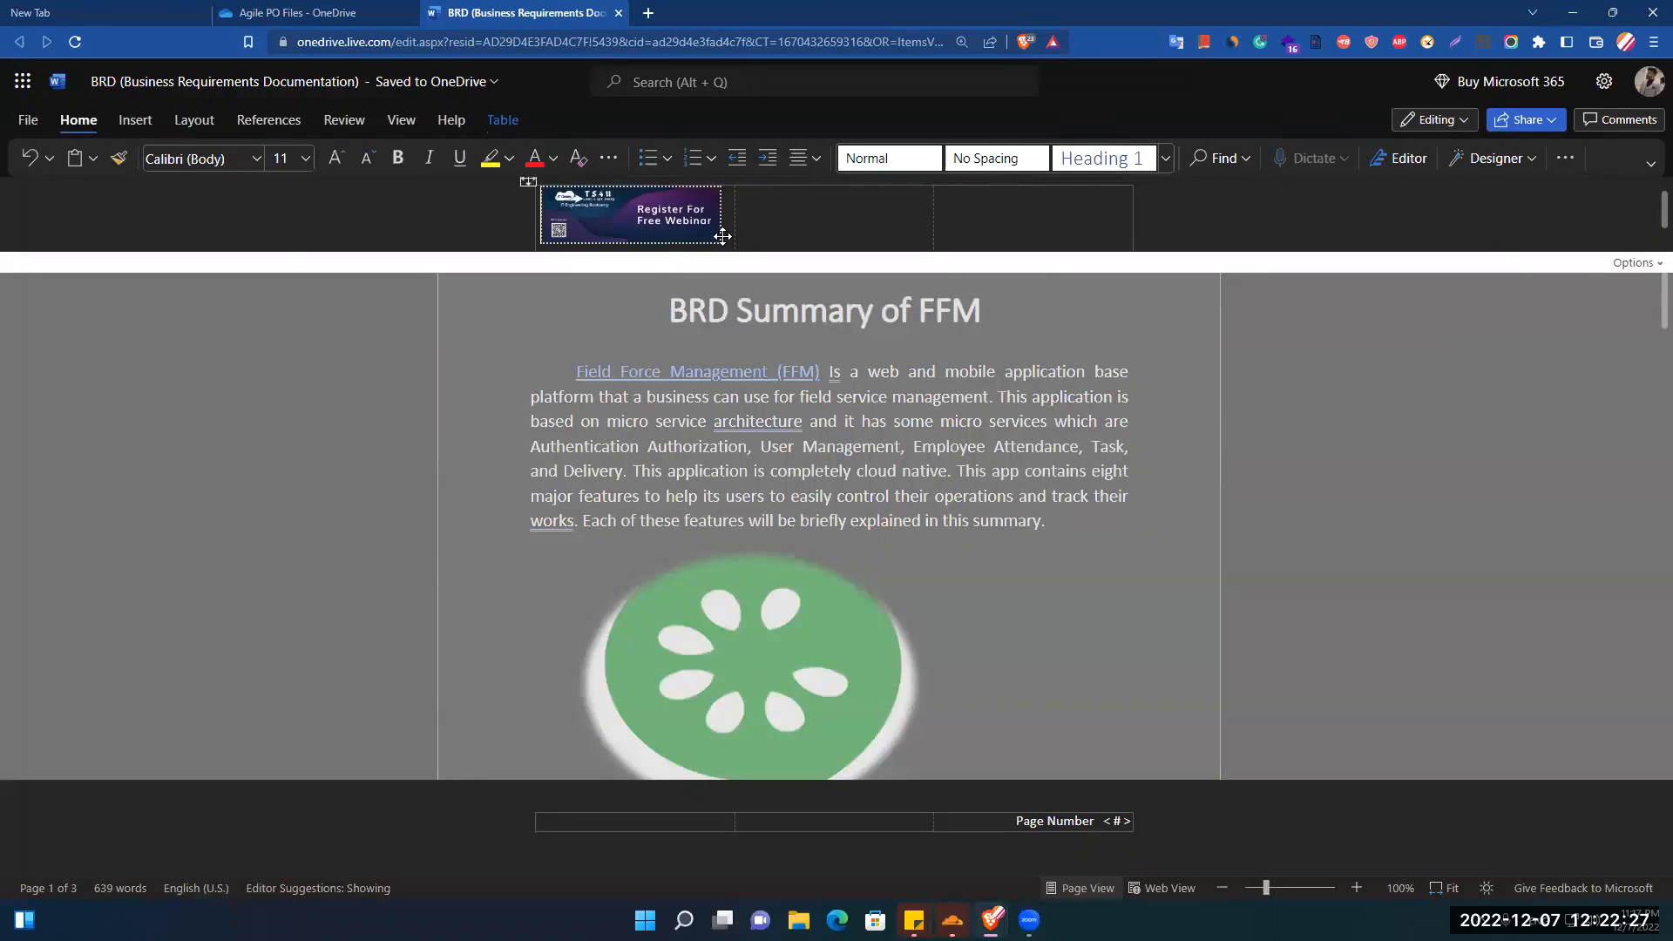
key(ctrl+e)
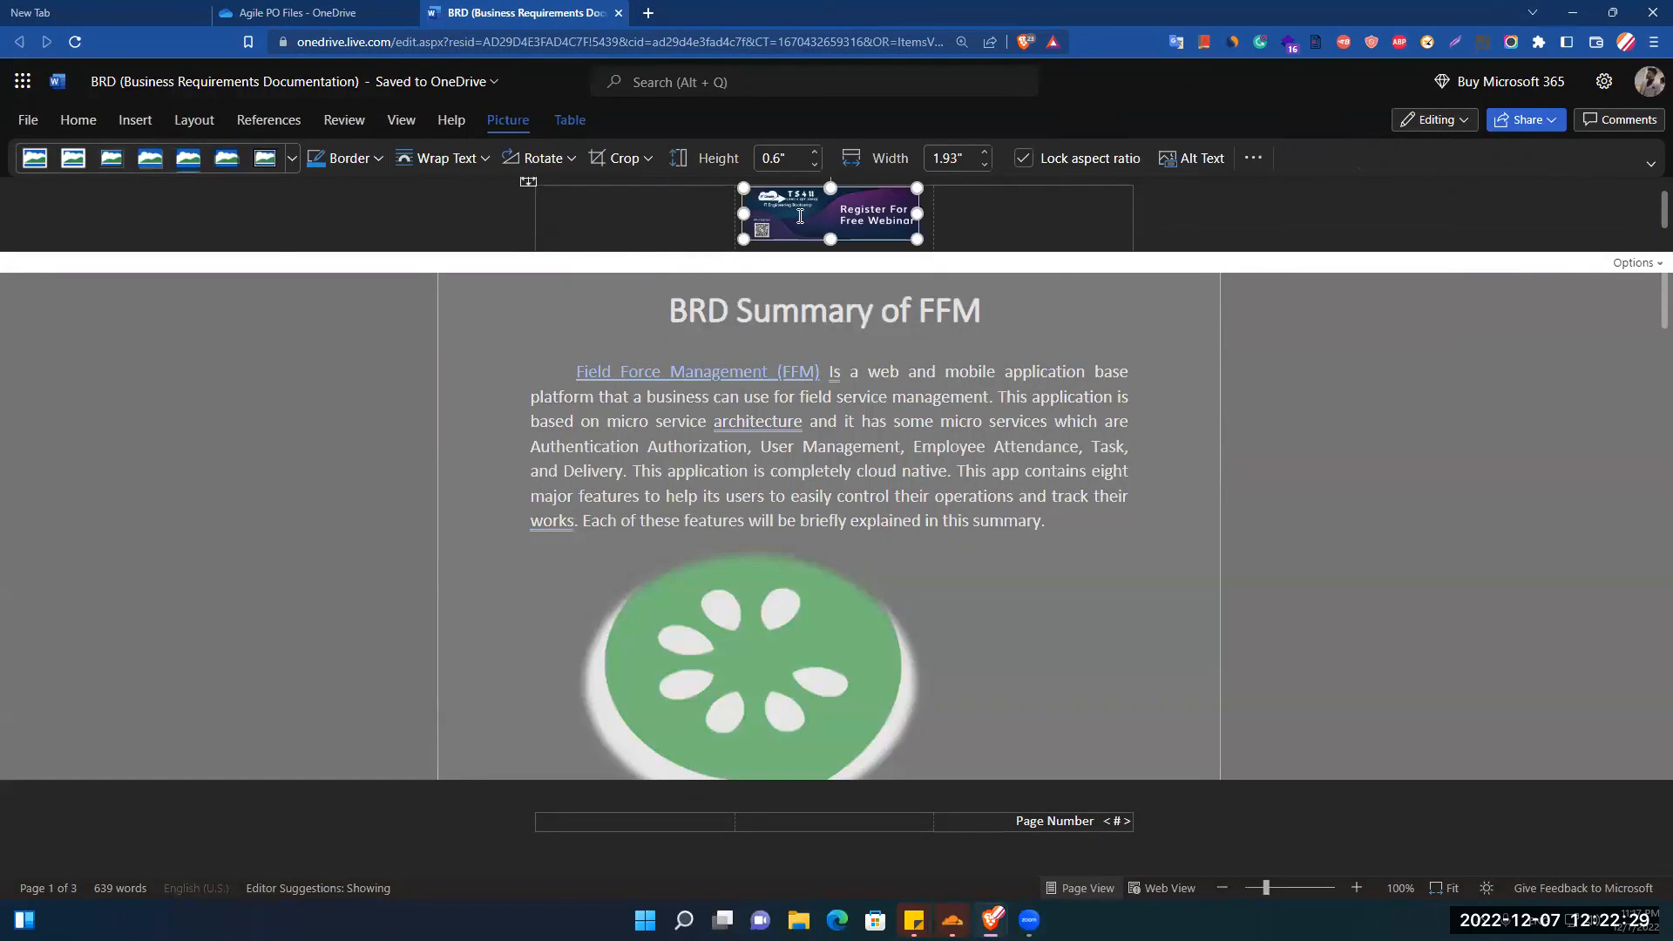
key(ctrl+l)
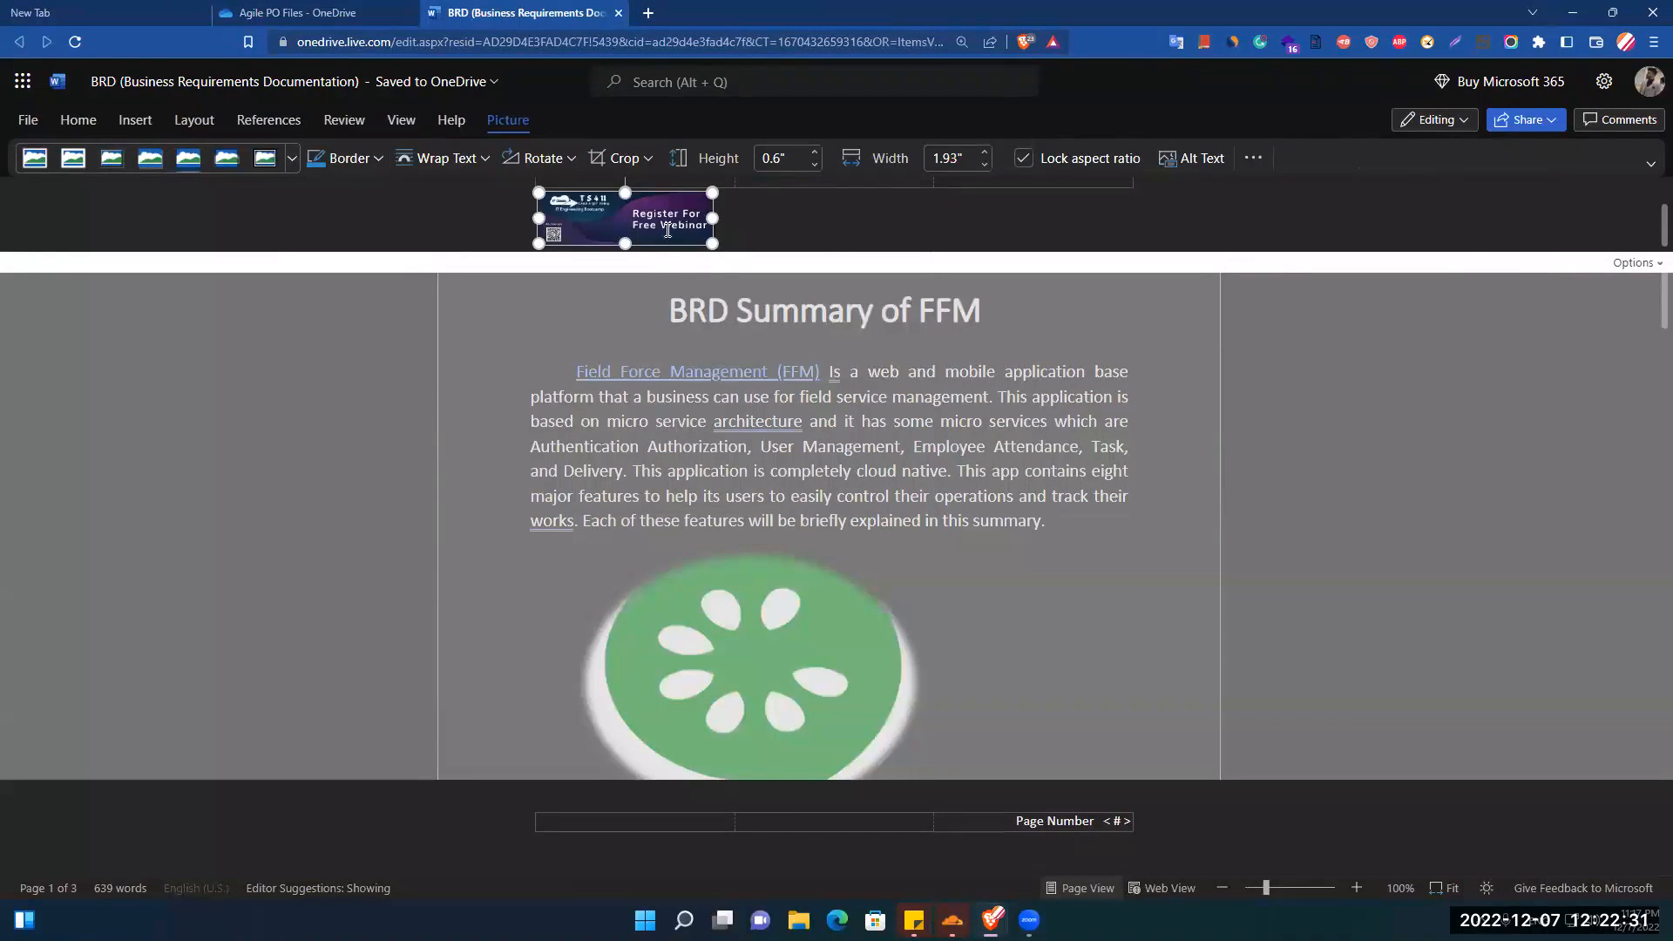
scroll(792, 234, up, 1)
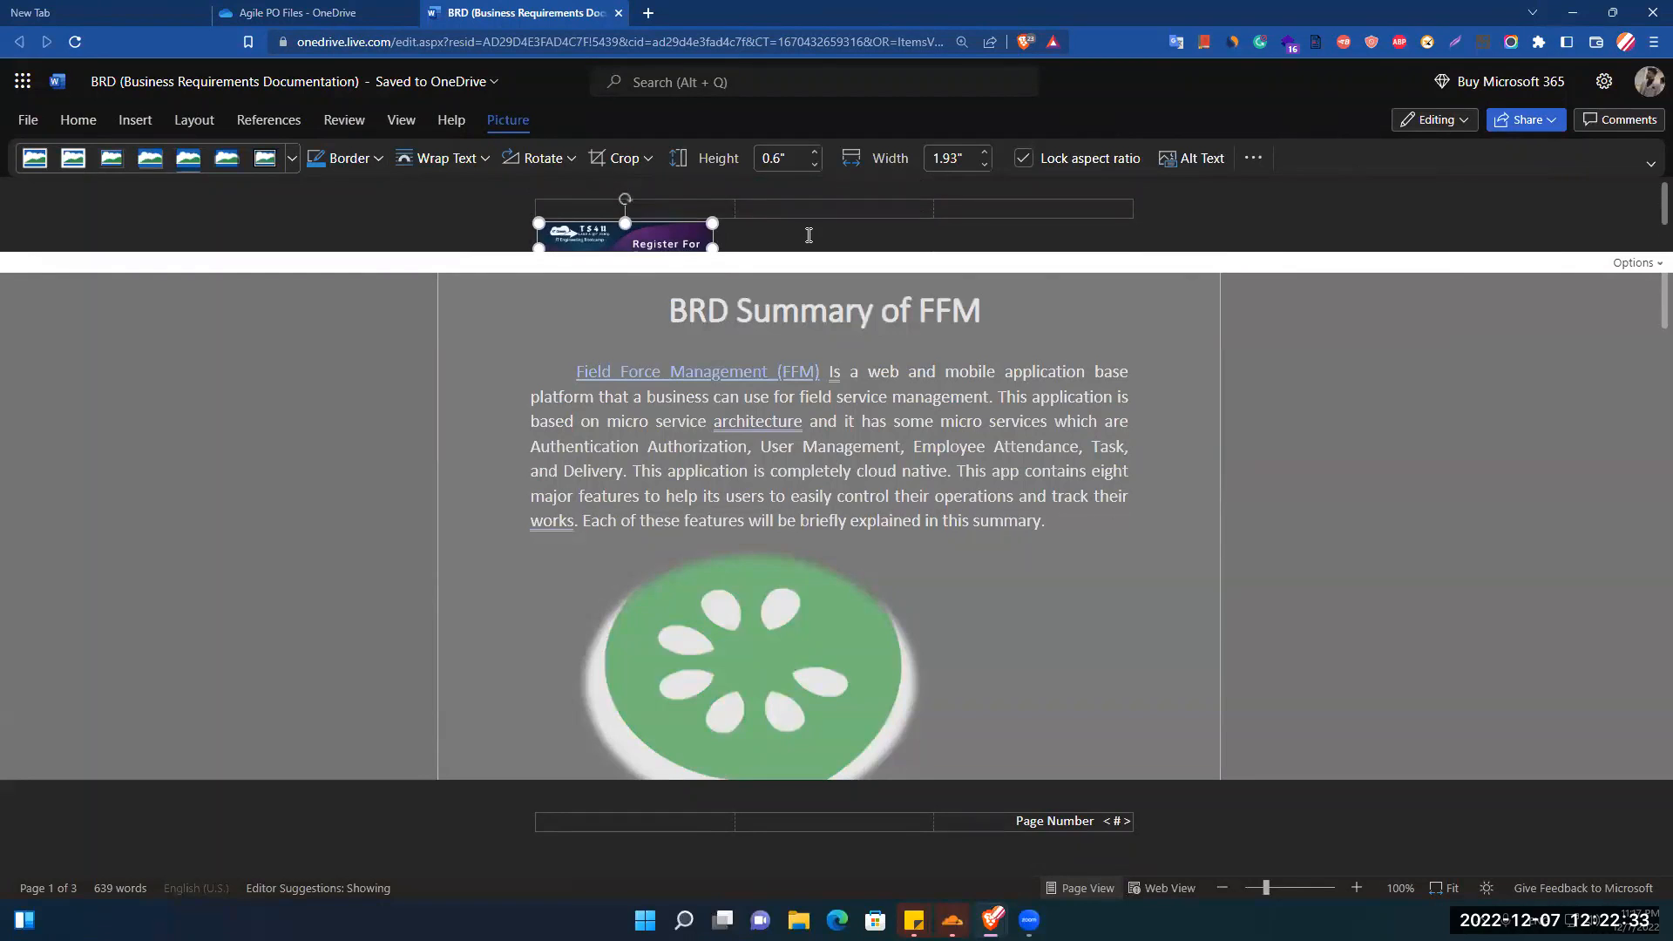
click(1352, 298)
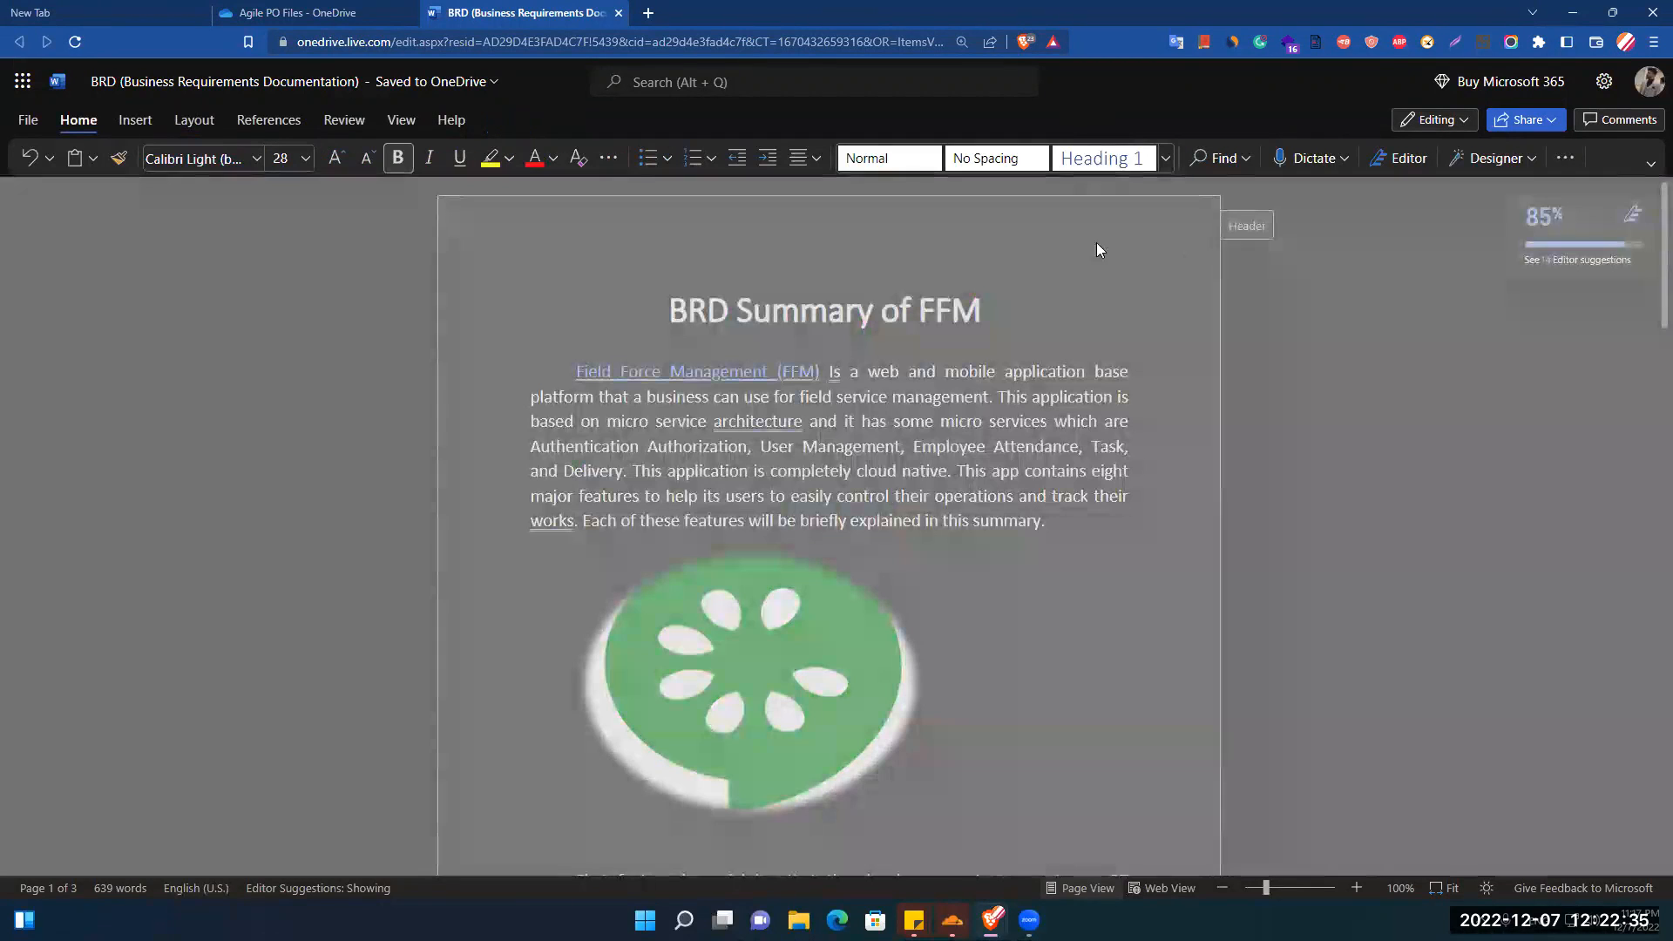
Reopen the header, undo moving the picture out of its left cell, and close the header
double_click(1096, 242)
key(Delete)
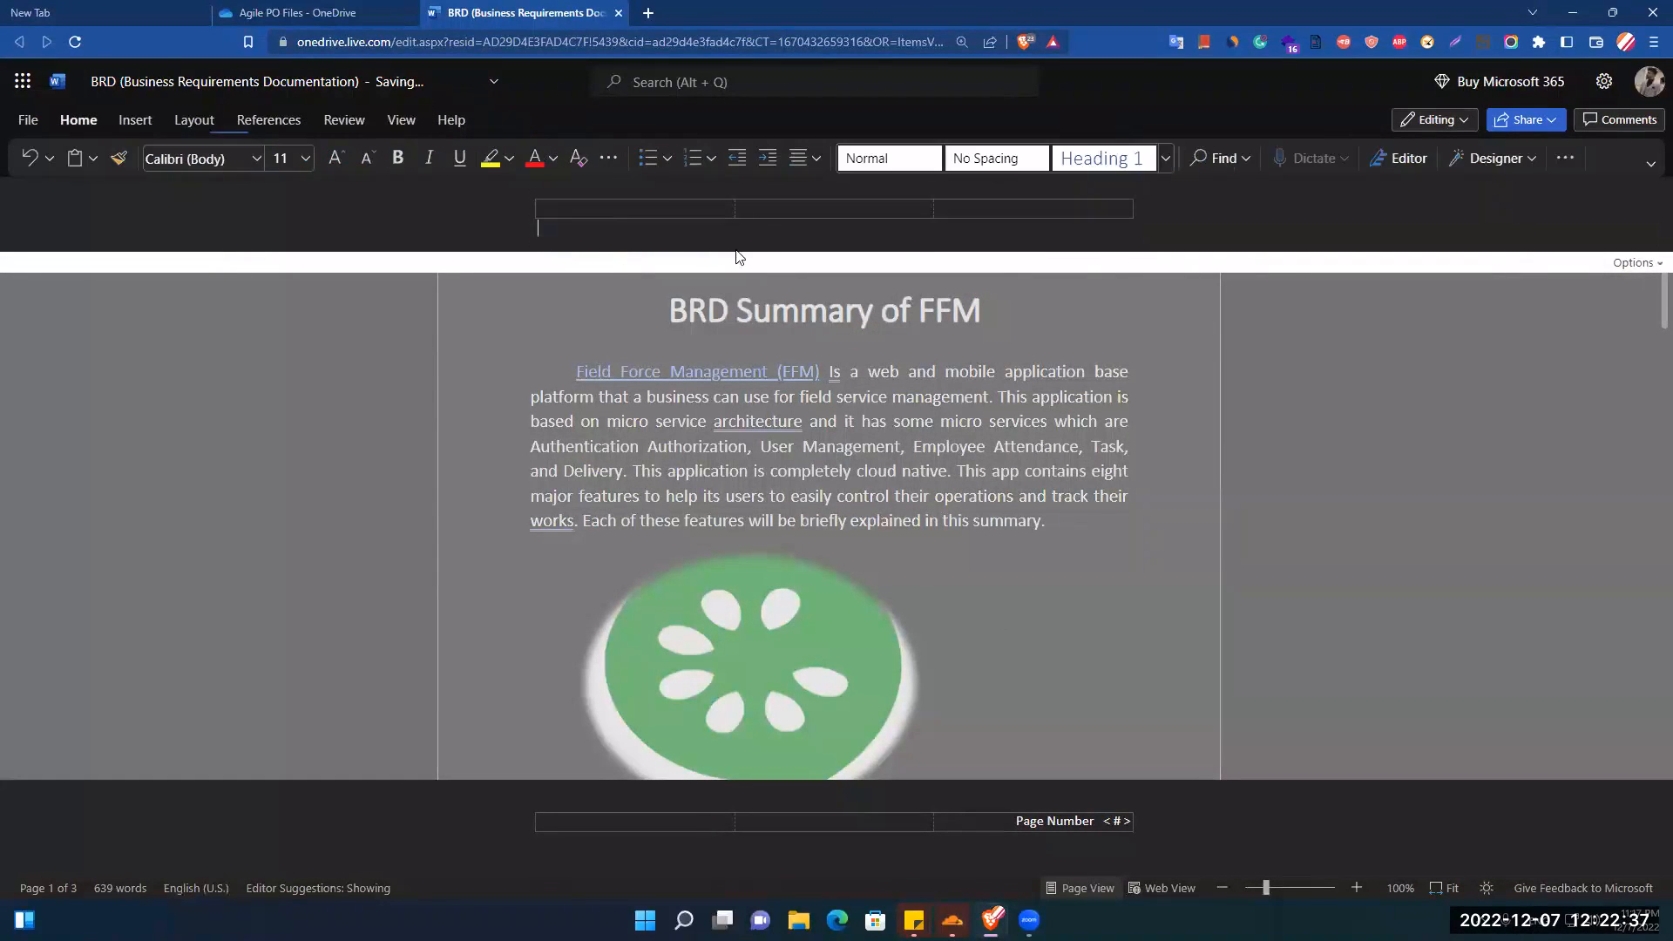
key(ctrl+z)
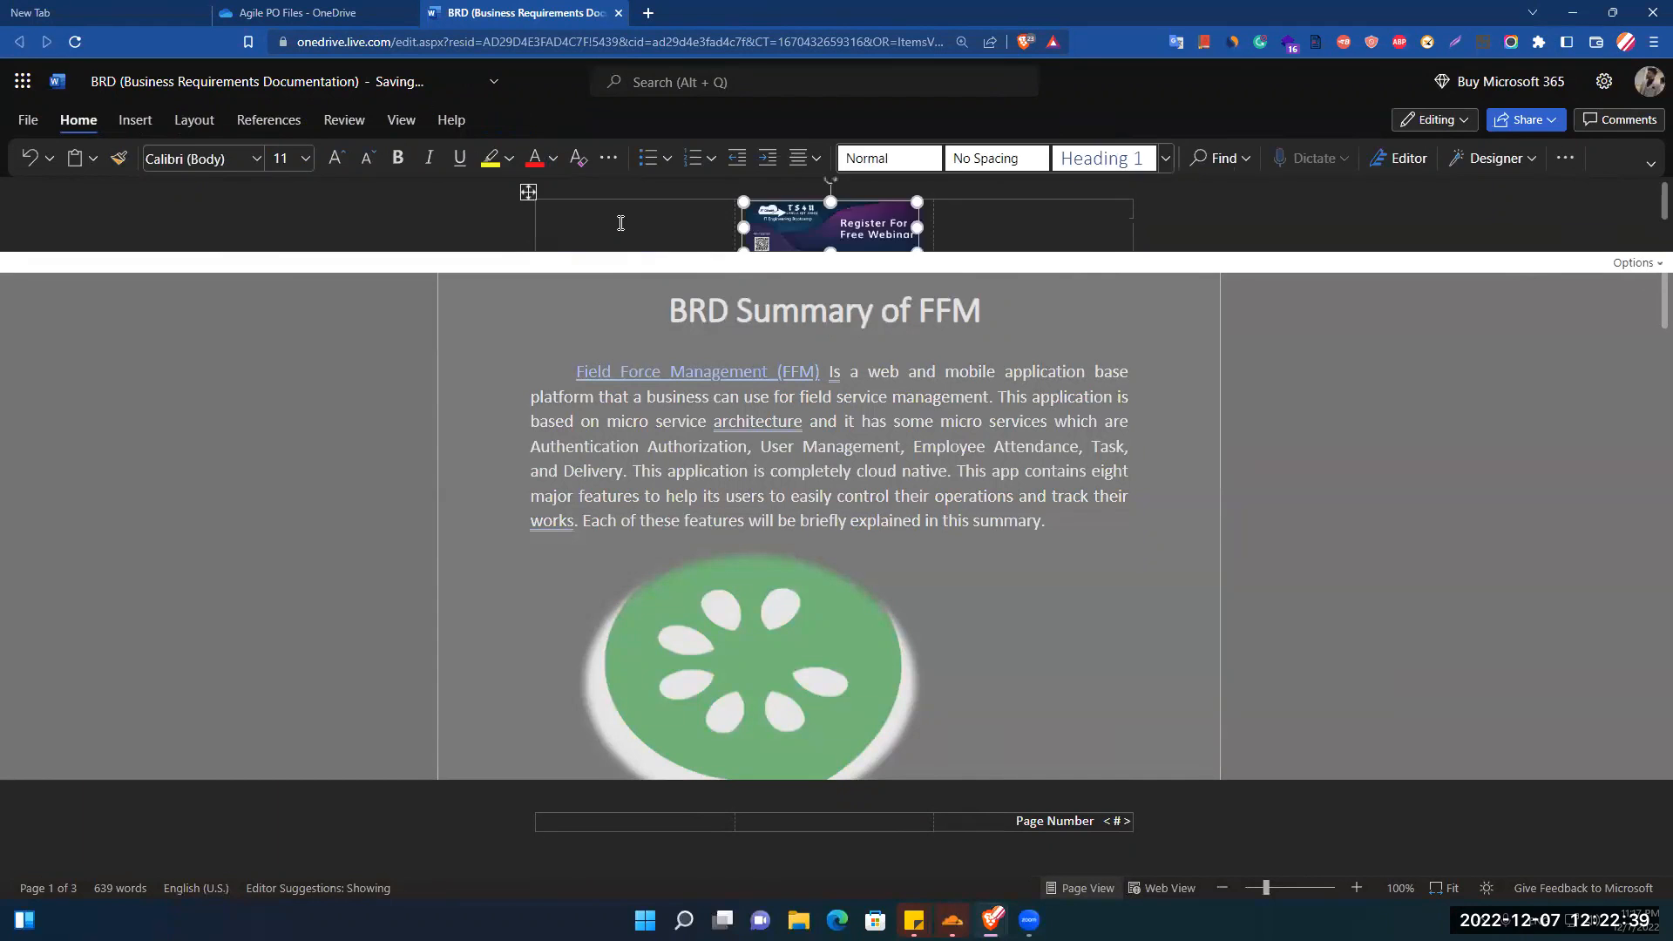
click(1293, 327)
Look through the document's pages, reopen the header and view the available header and footer options
scroll(1648, 455, down, 5)
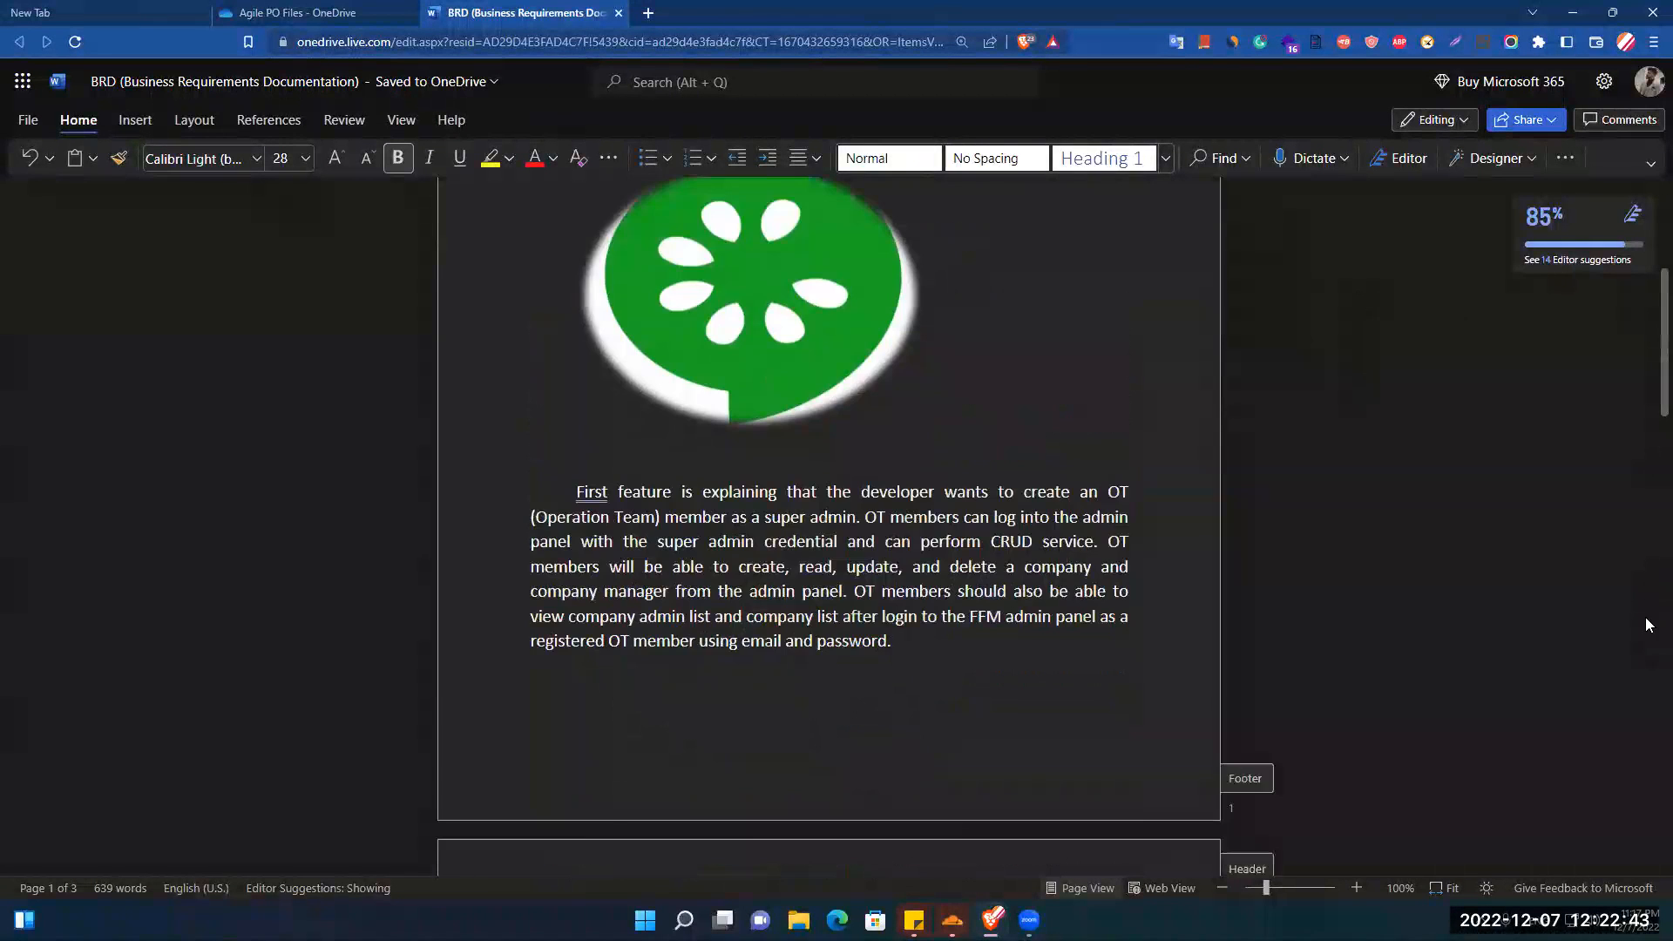
scroll(925, 617, down, 10)
click(789, 609)
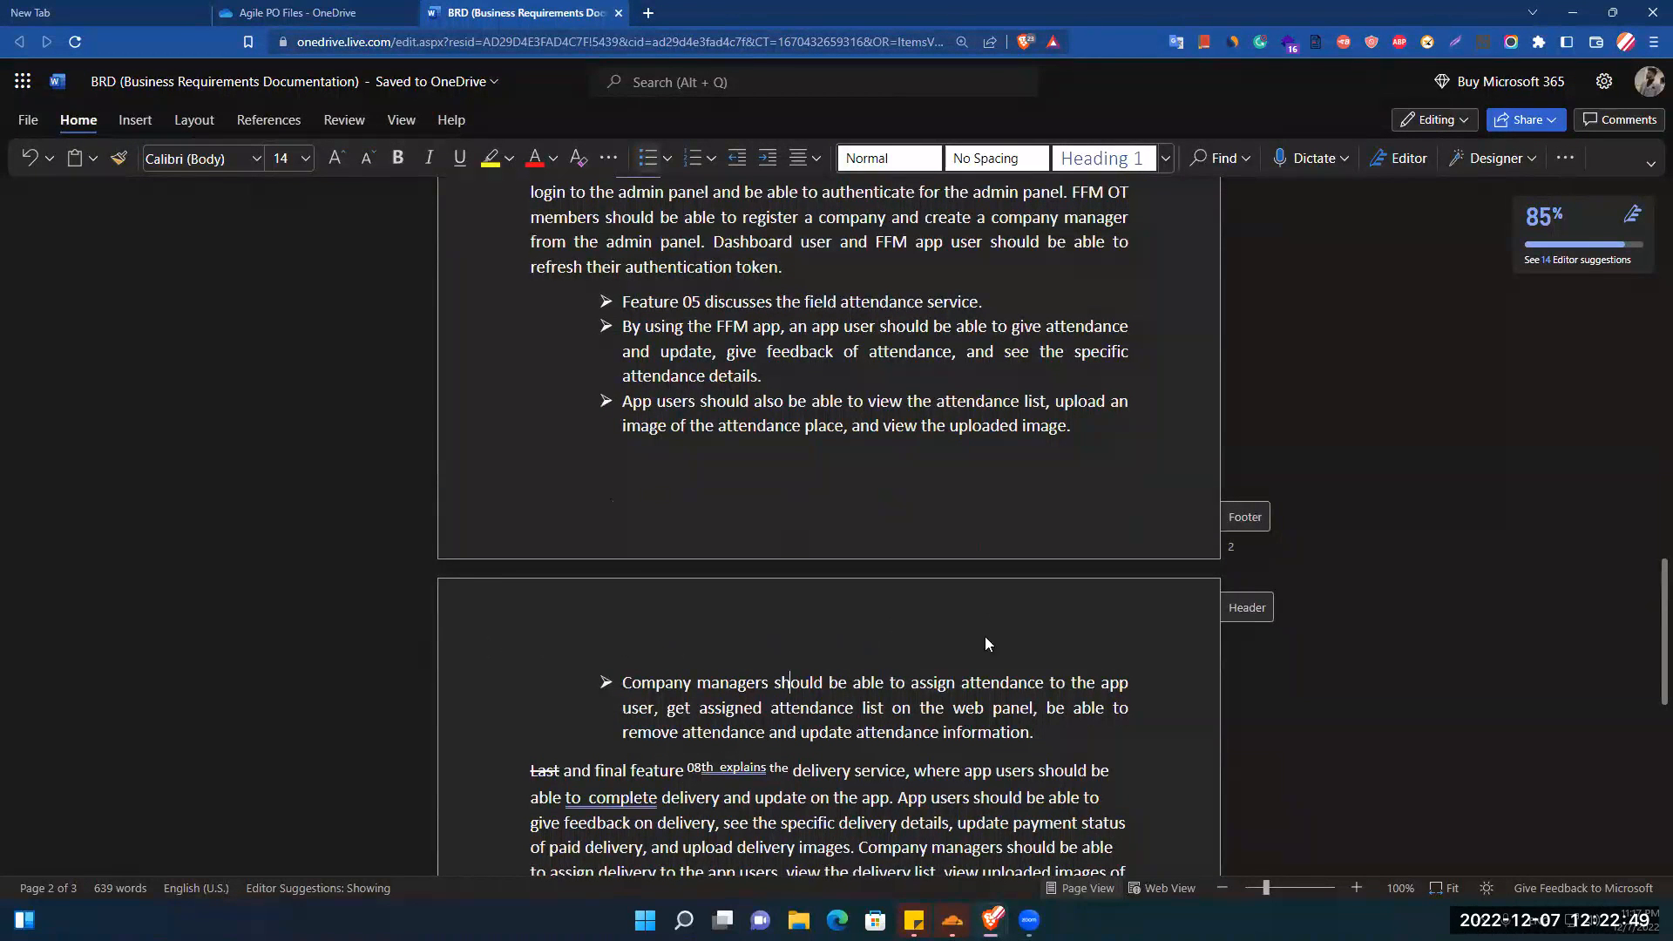
scroll(625, 352, up, 15)
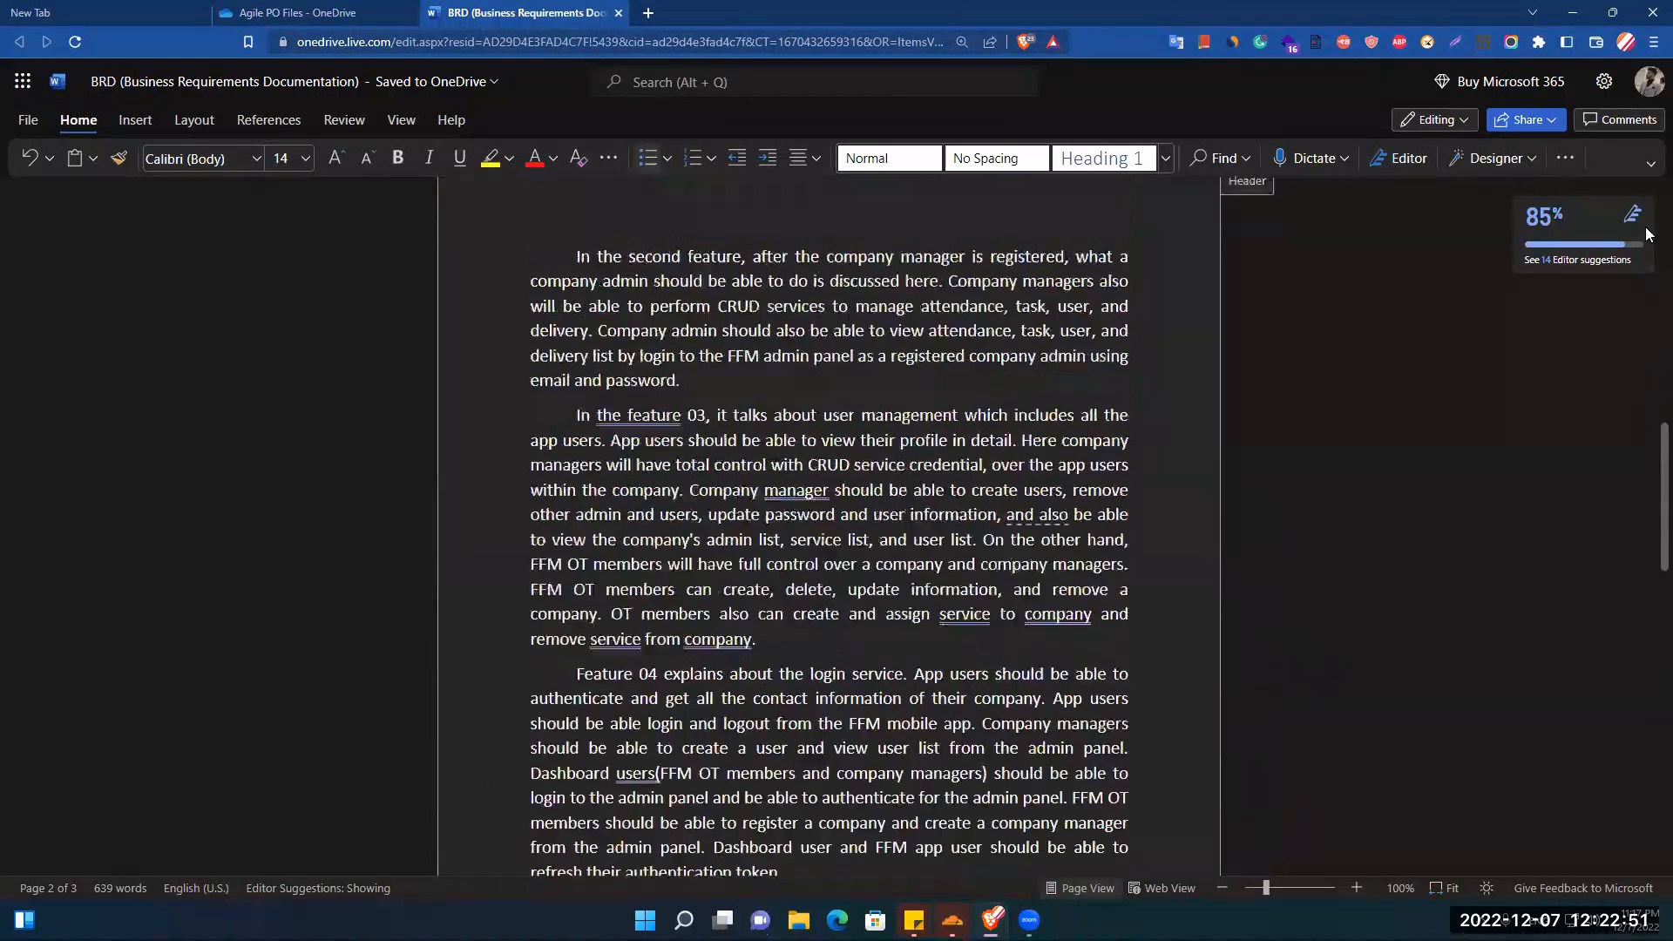
double_click(570, 220)
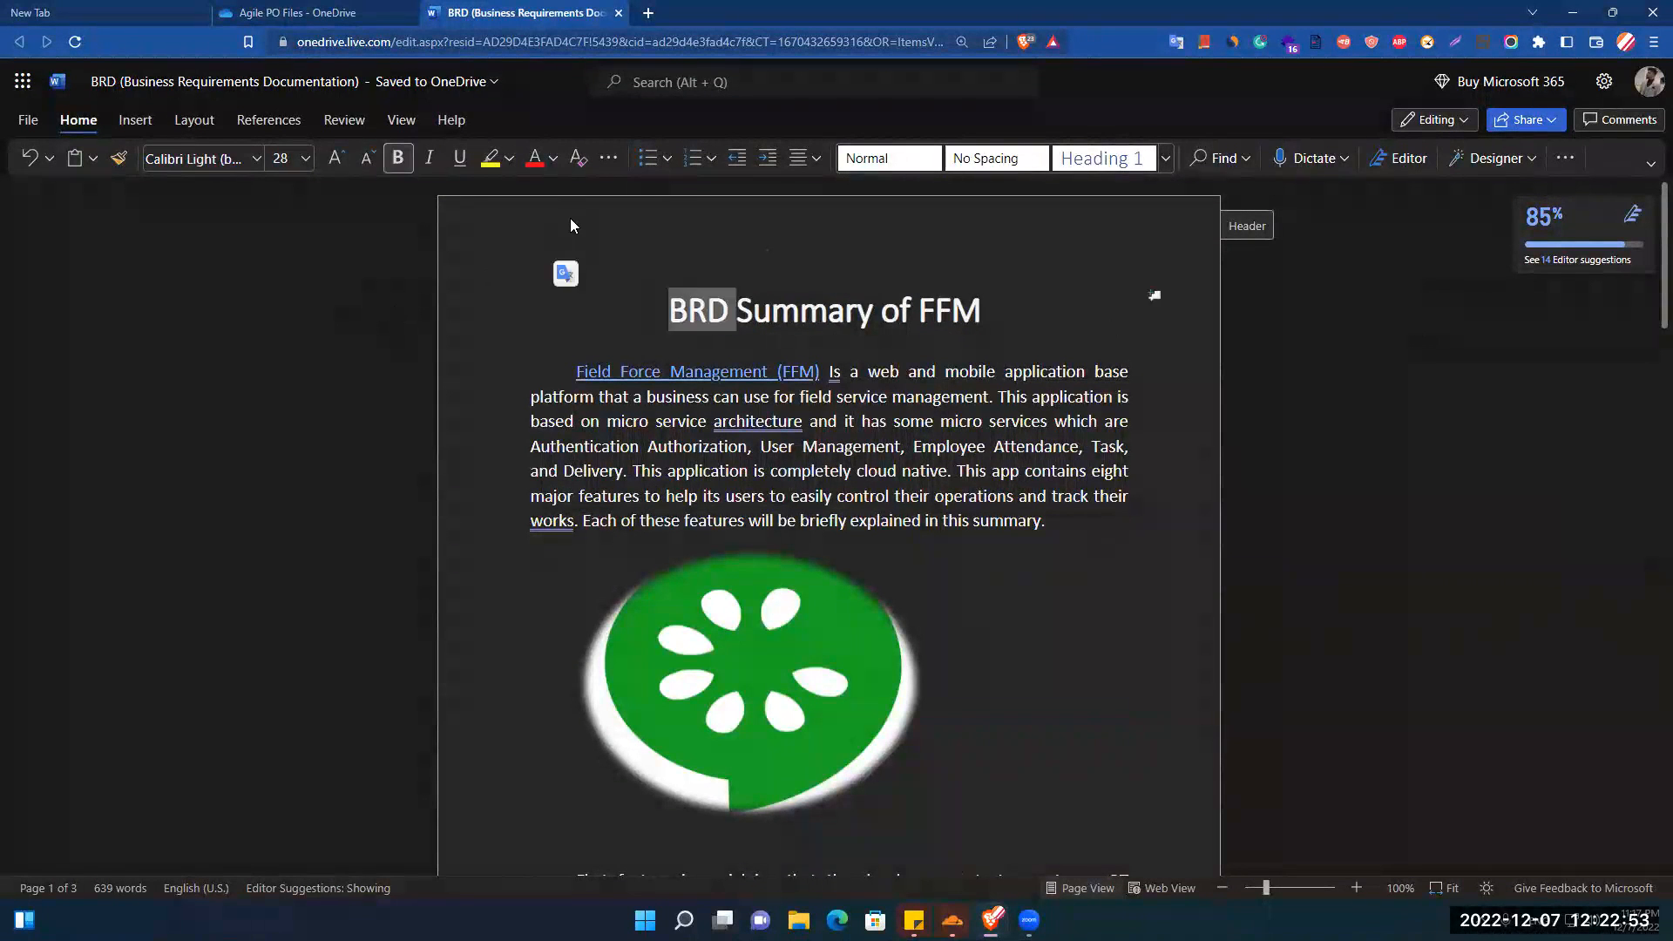
double_click(570, 219)
double_click(571, 226)
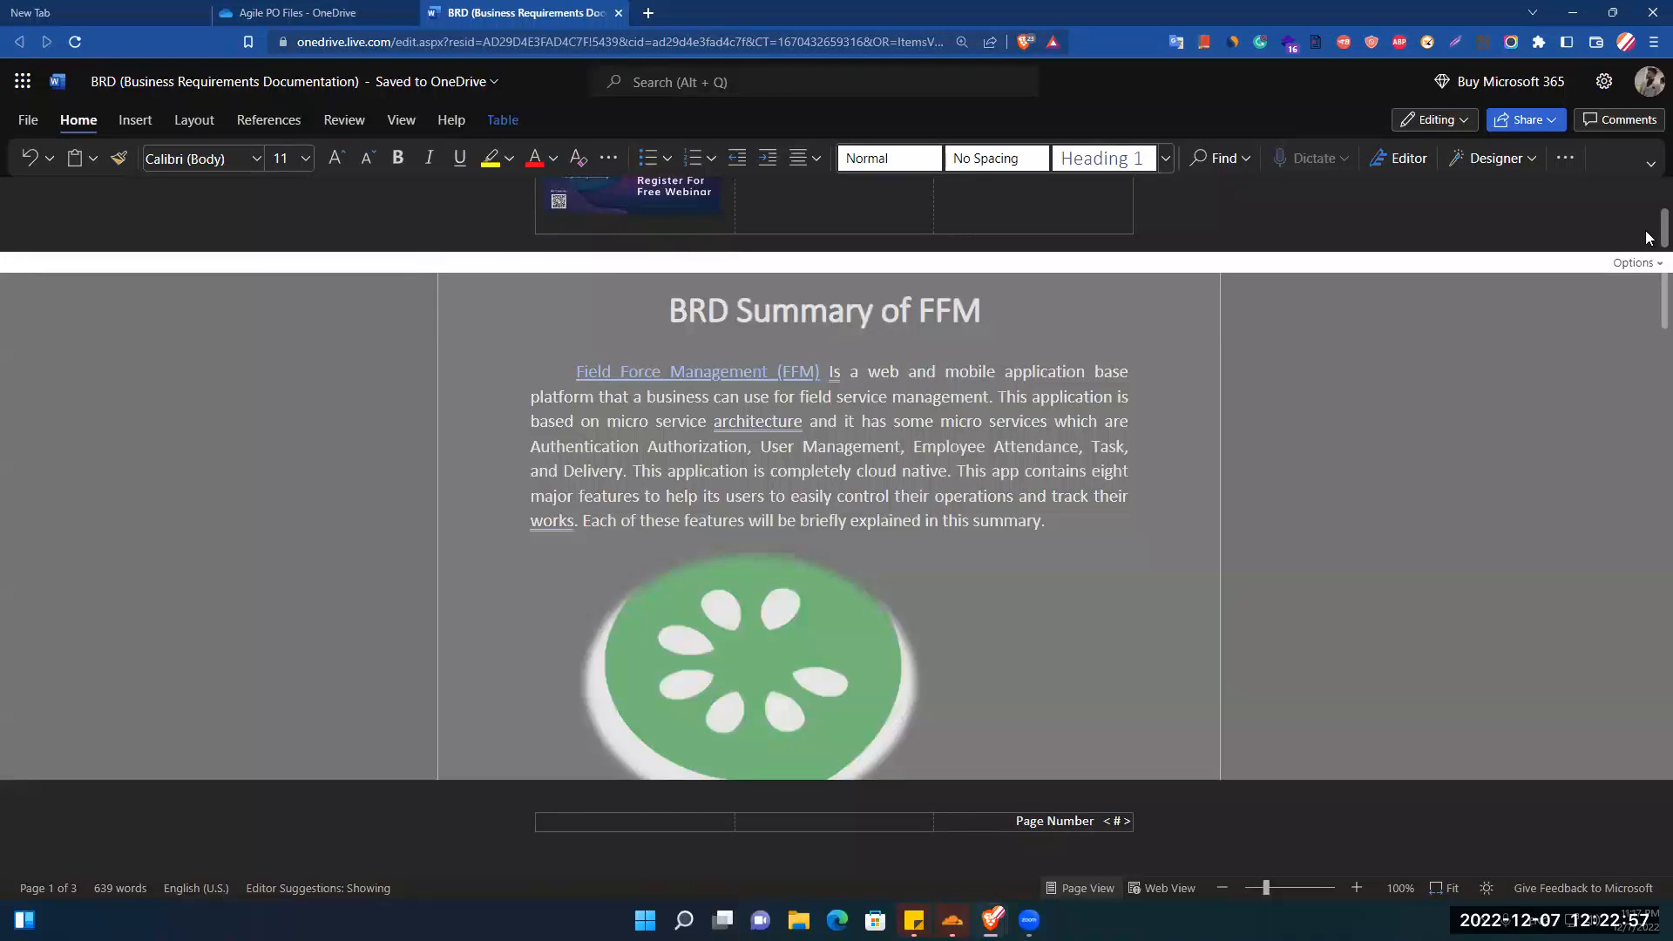
scroll(1649, 219, up, 1)
click(1633, 261)
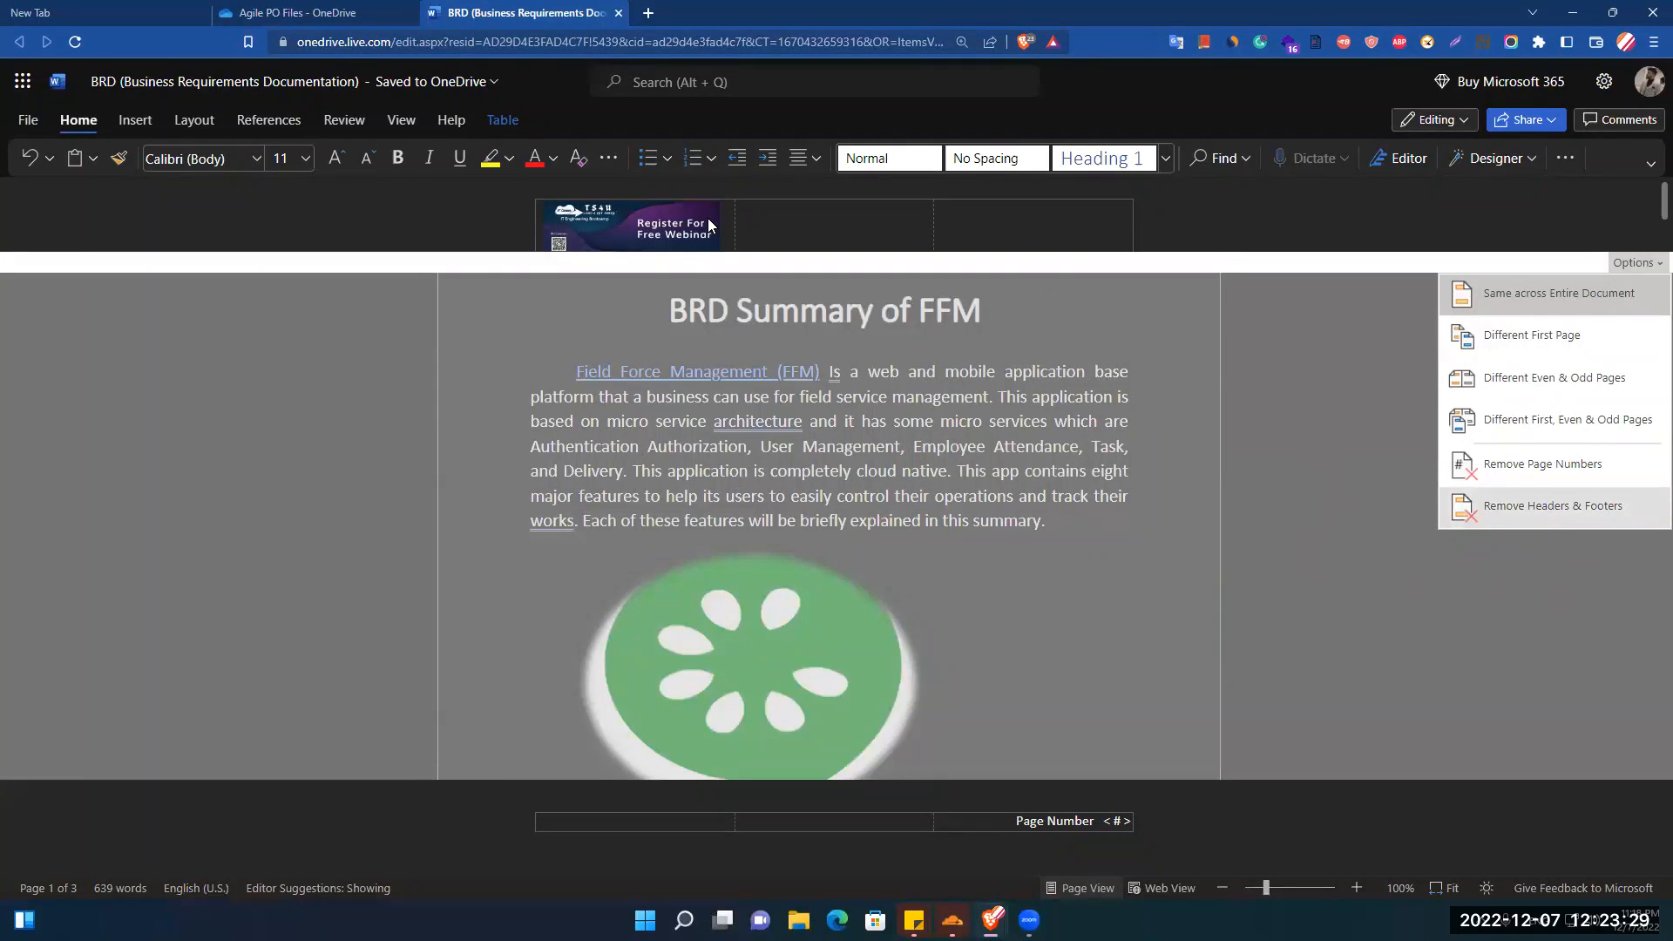
click(640, 234)
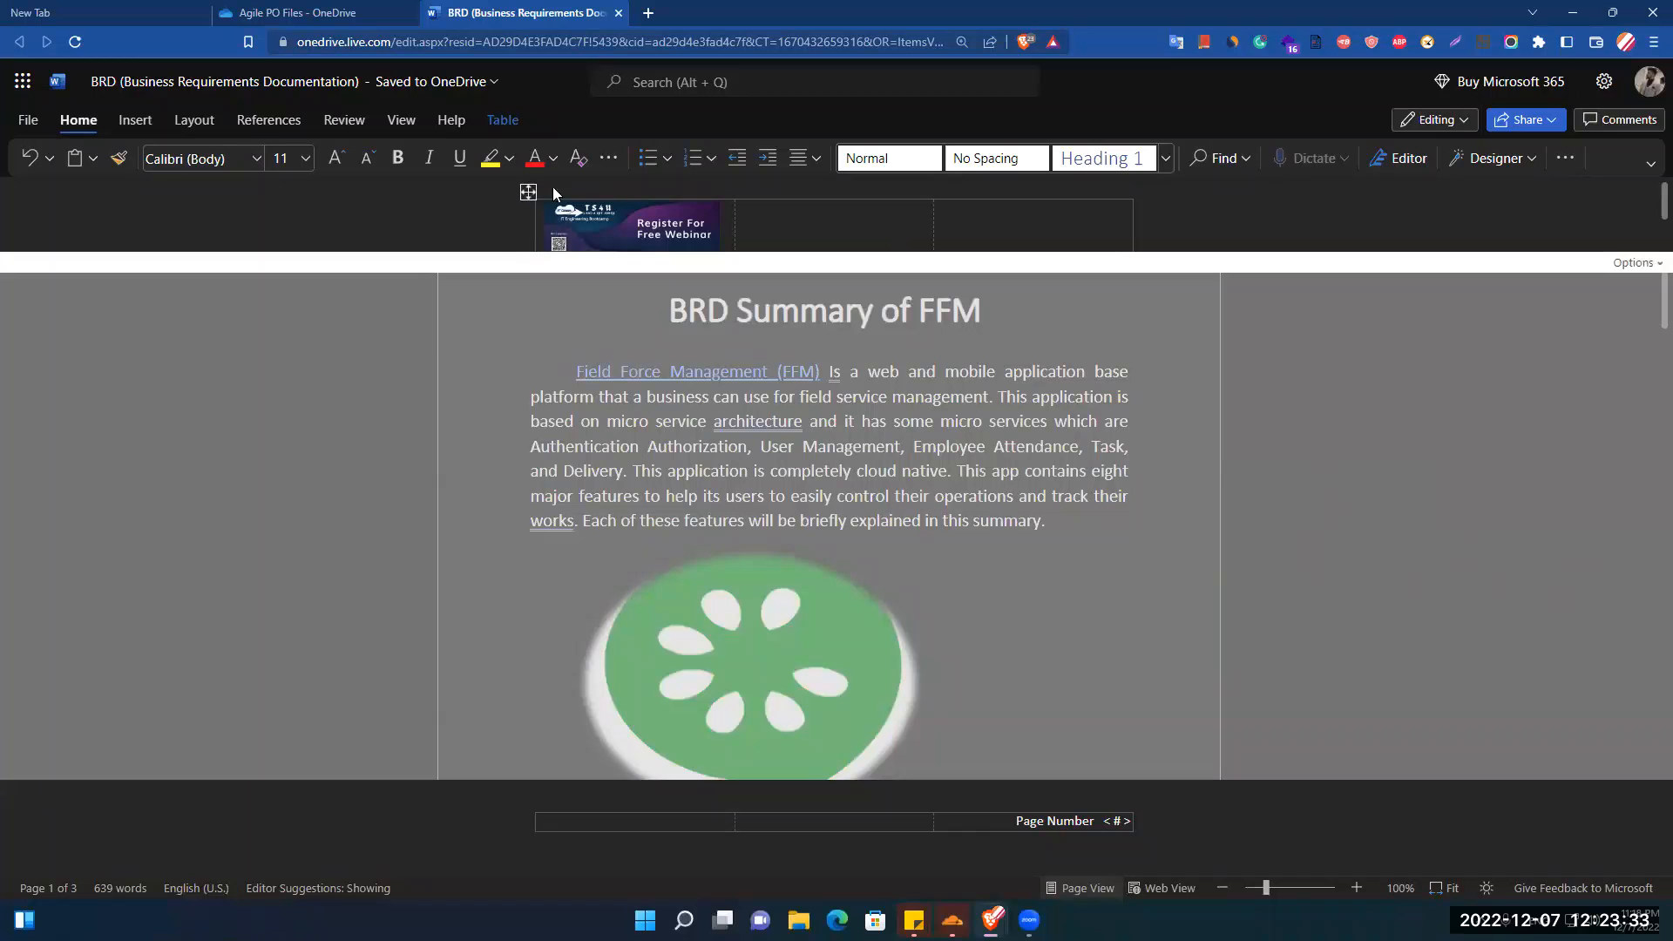
Enlarge the header picture slightly to about the full width of its left cell and close the header
click(662, 224)
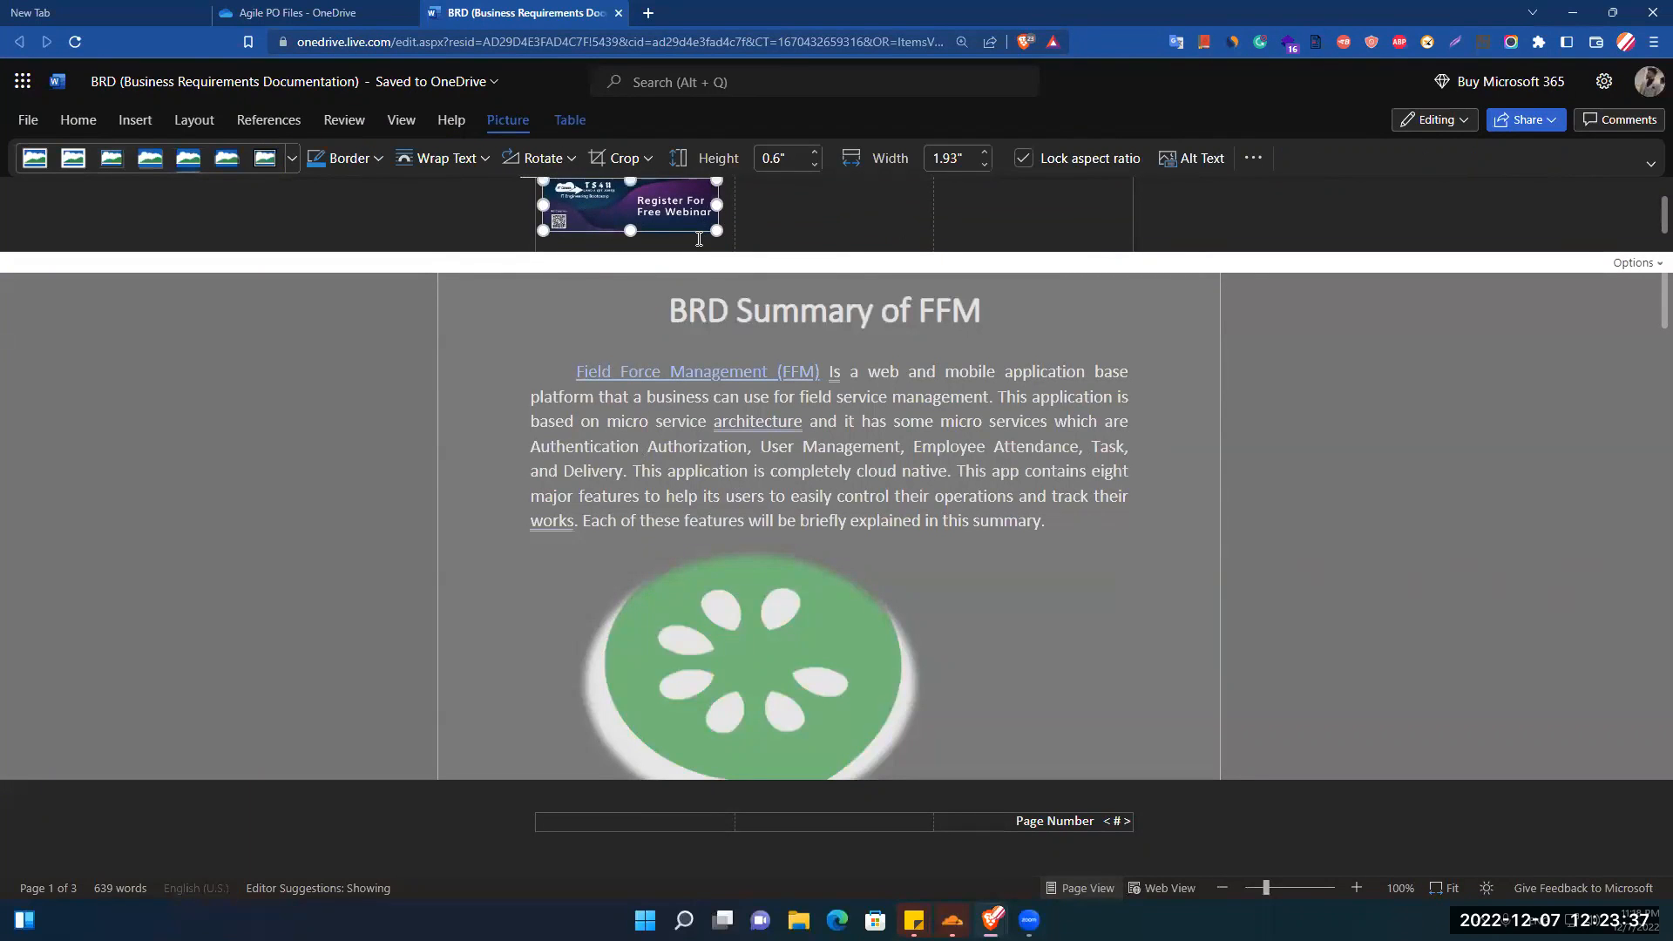
drag(716, 230, 731, 236)
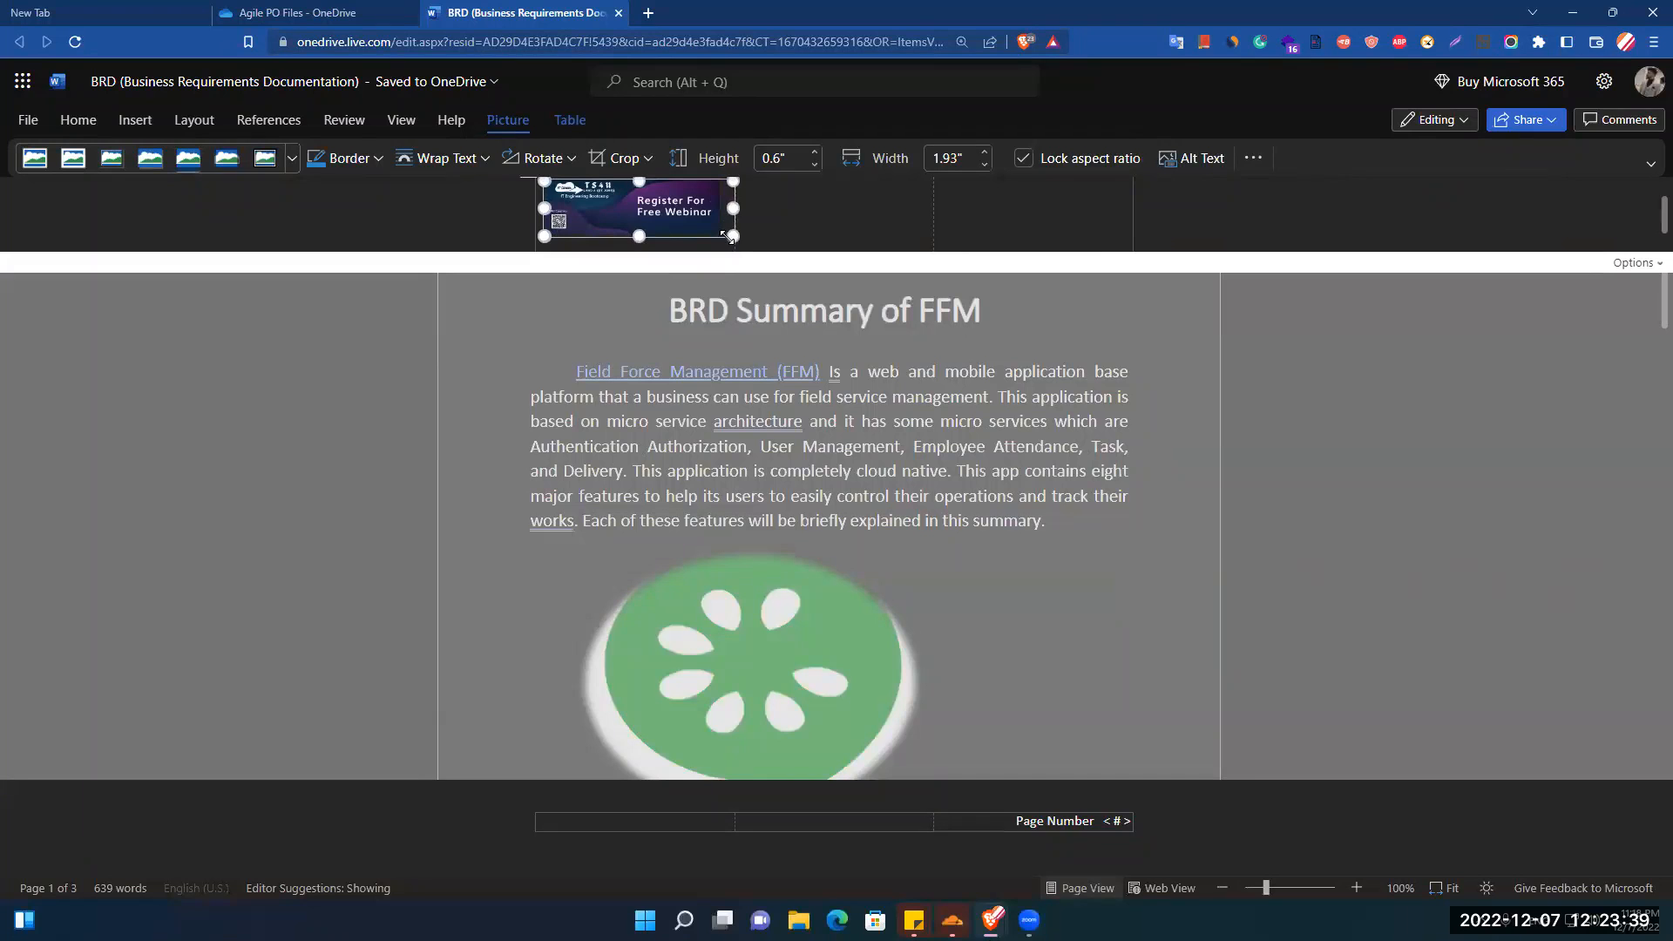
click(1538, 452)
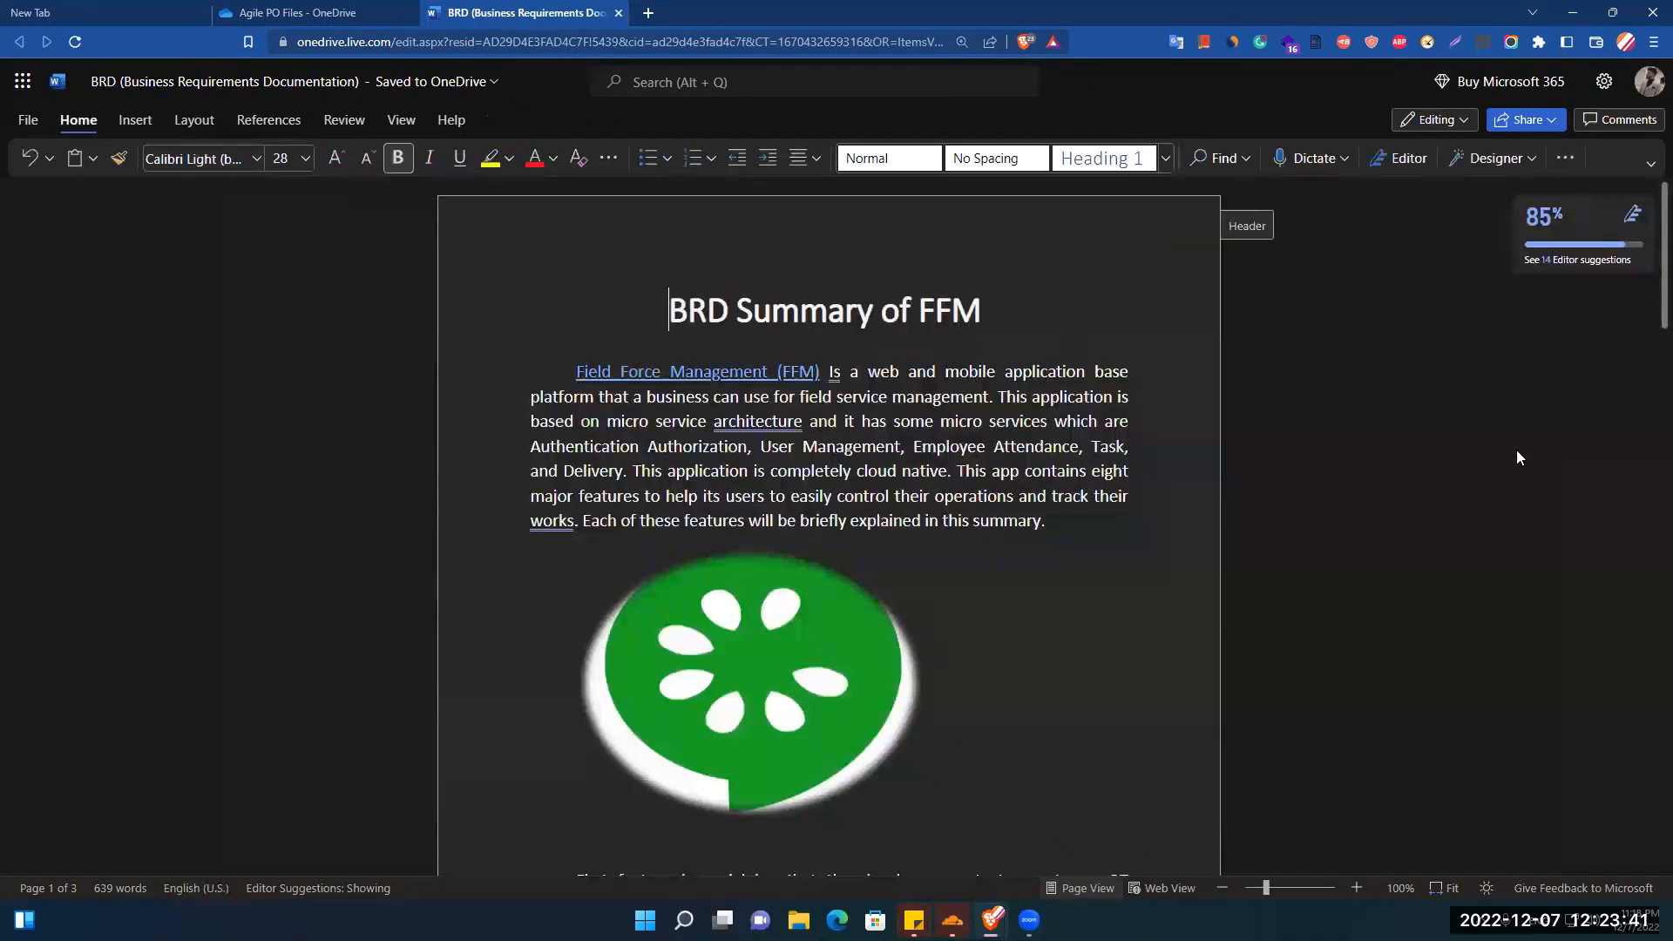
Open the print preview, check the header picture and page number on every page, and cancel printing
click(28, 119)
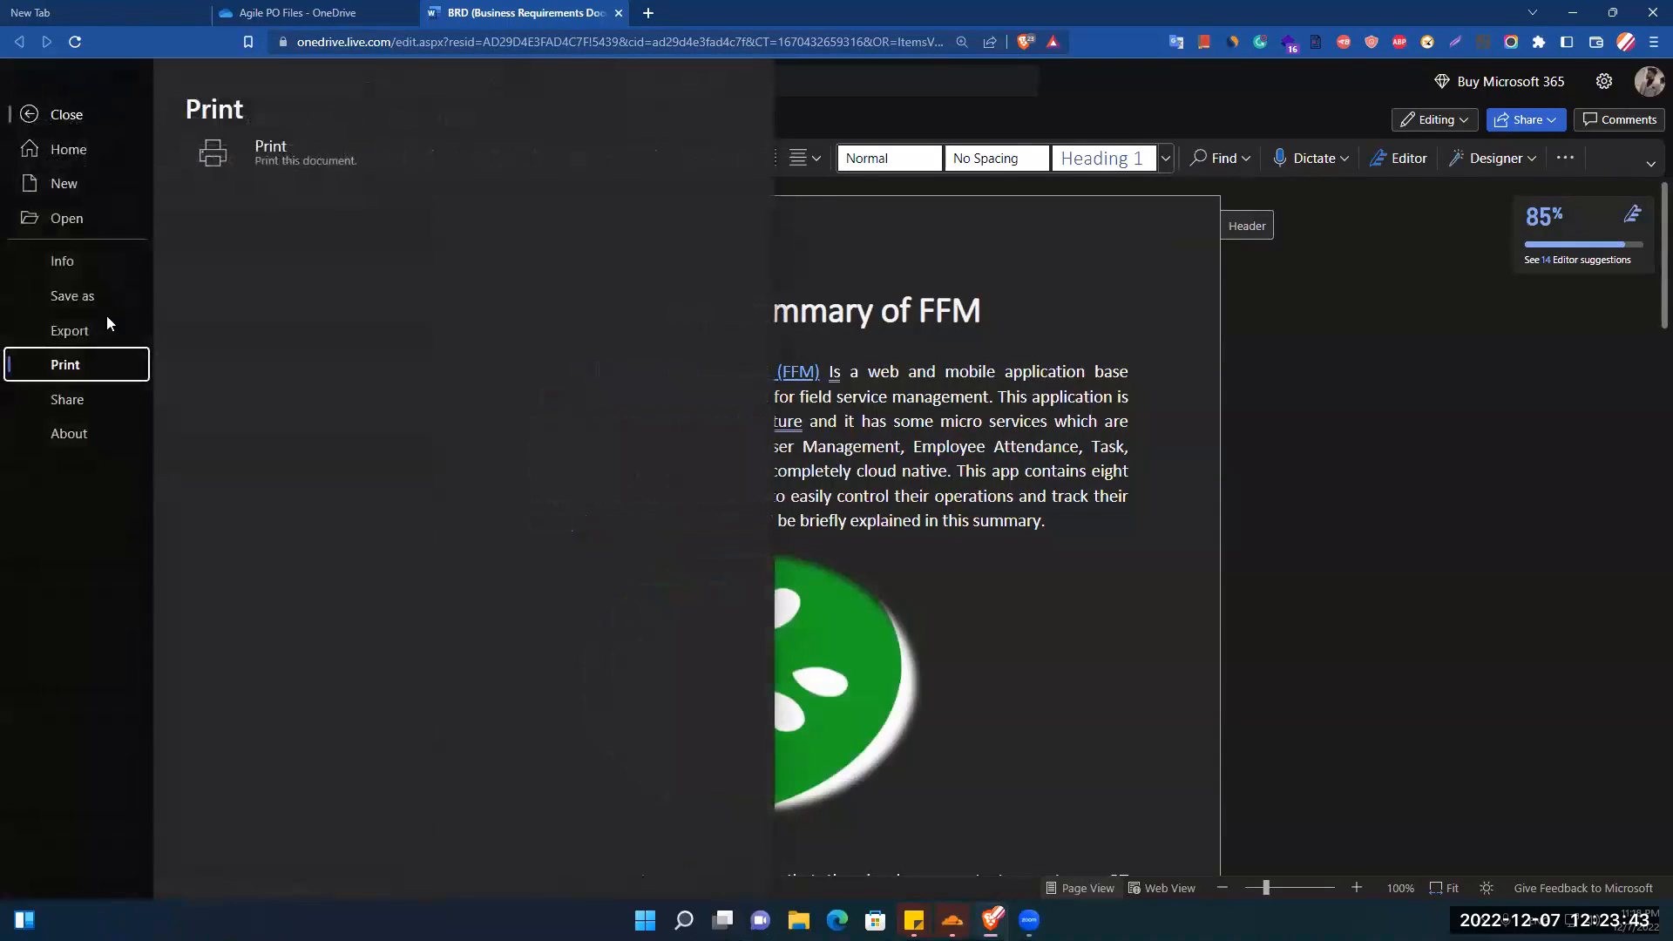
click(298, 146)
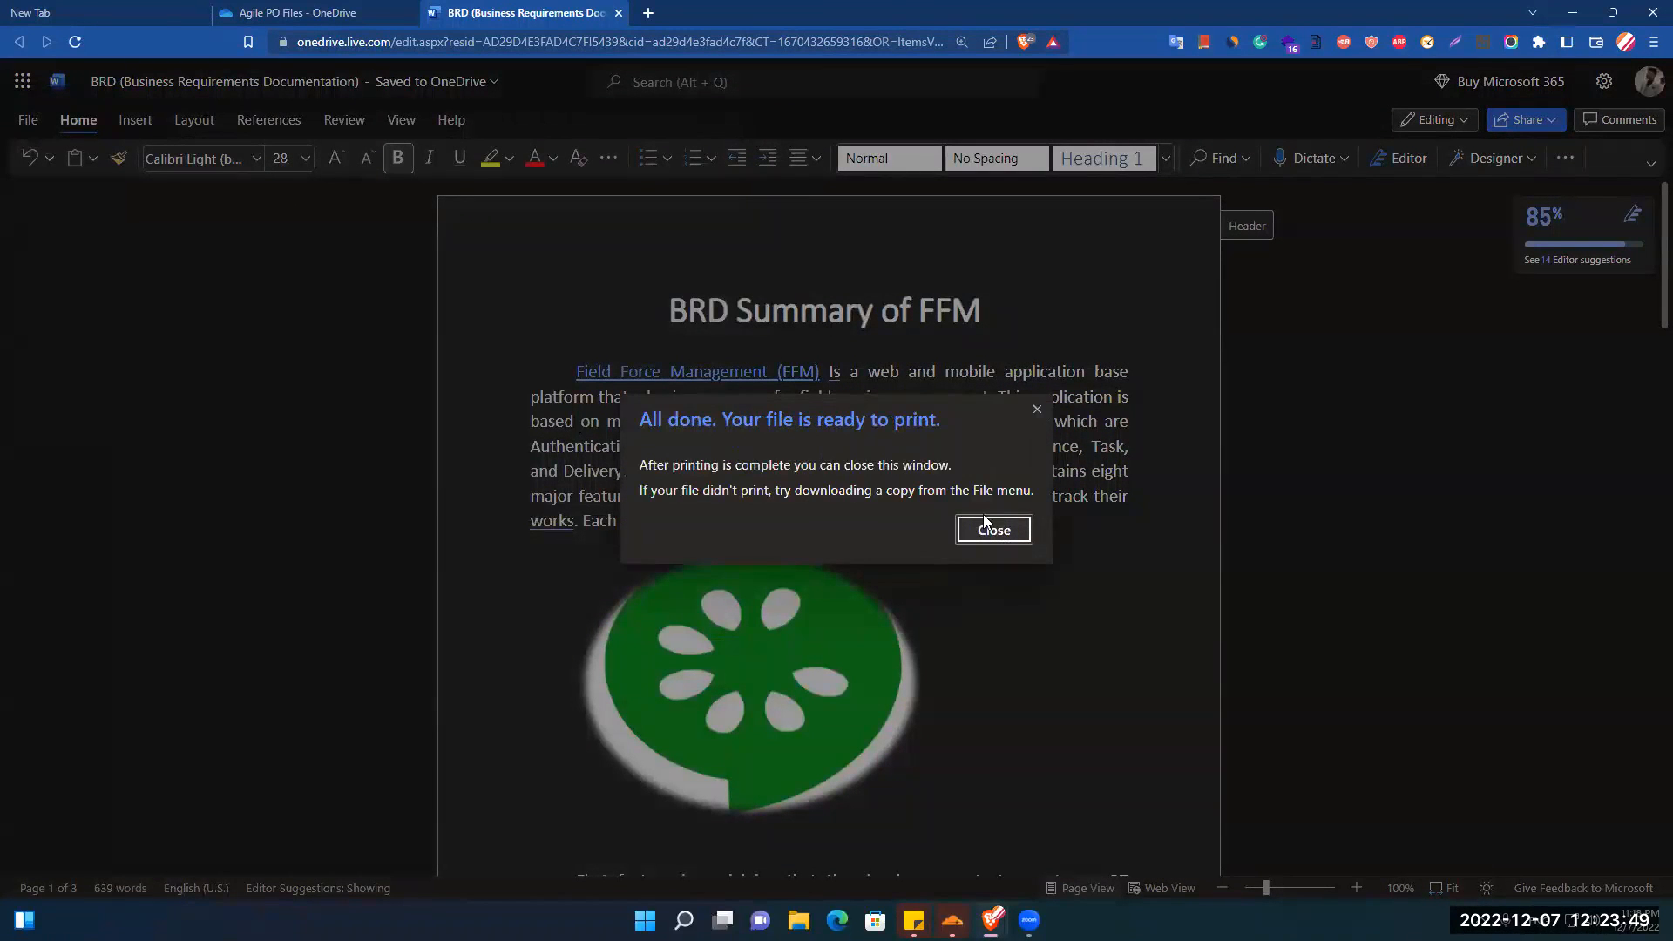
click(988, 523)
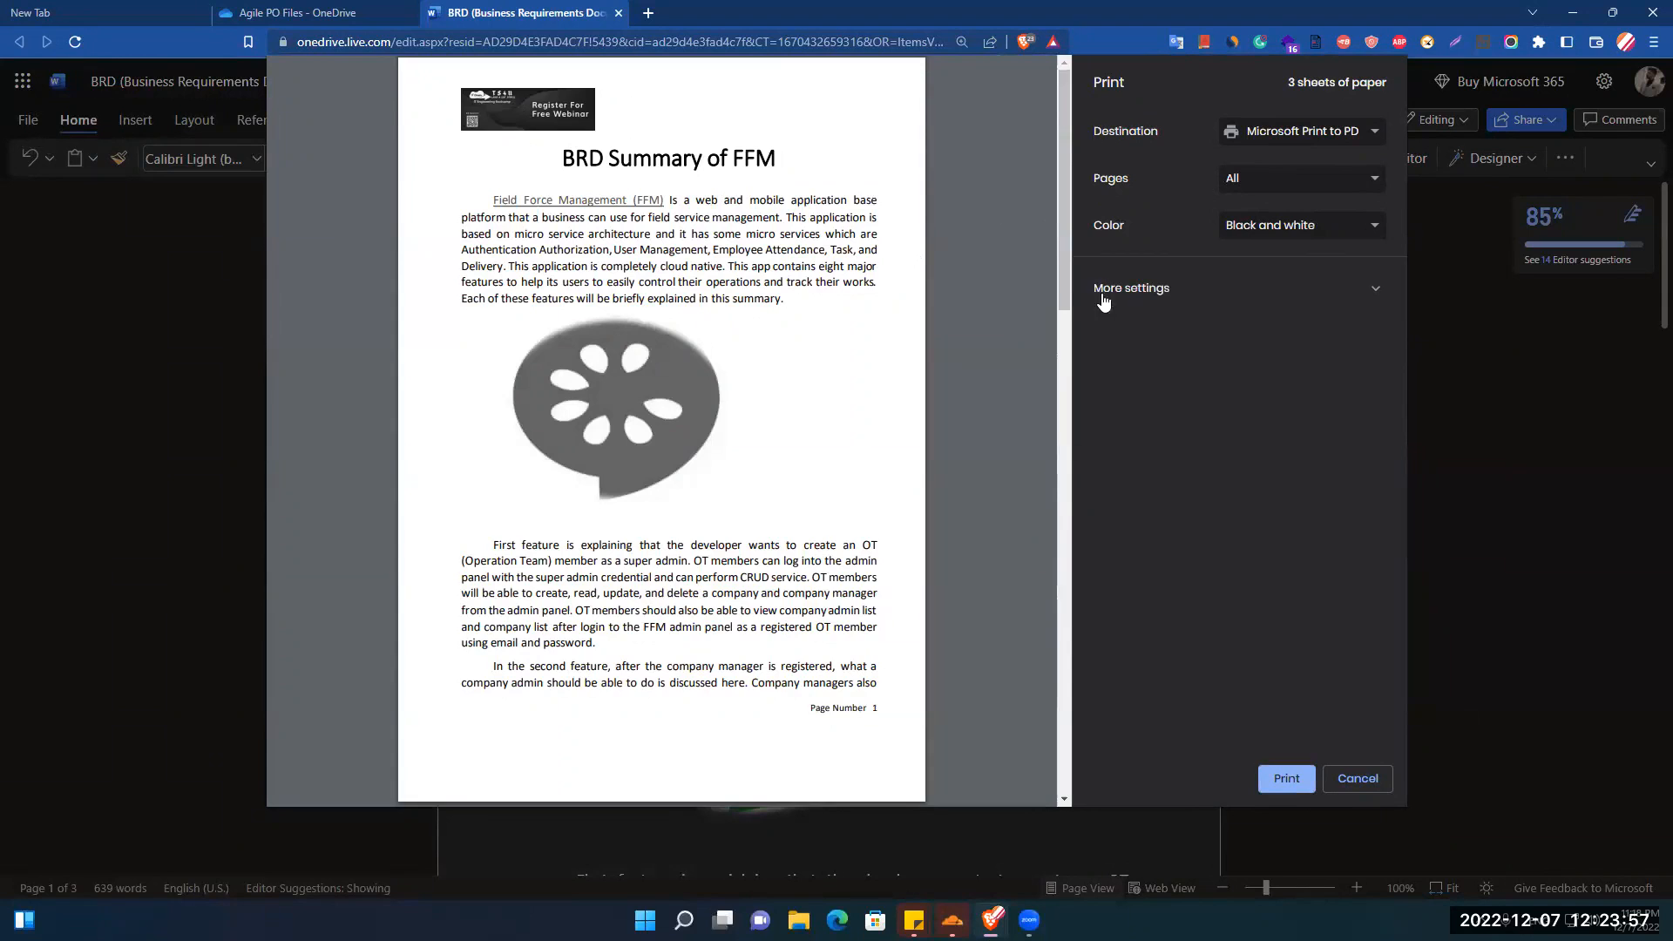
scroll(1062, 284, down, 1)
scroll(740, 437, down, 4)
drag(1064, 382, 1089, 610)
scroll(430, 205, down, 5)
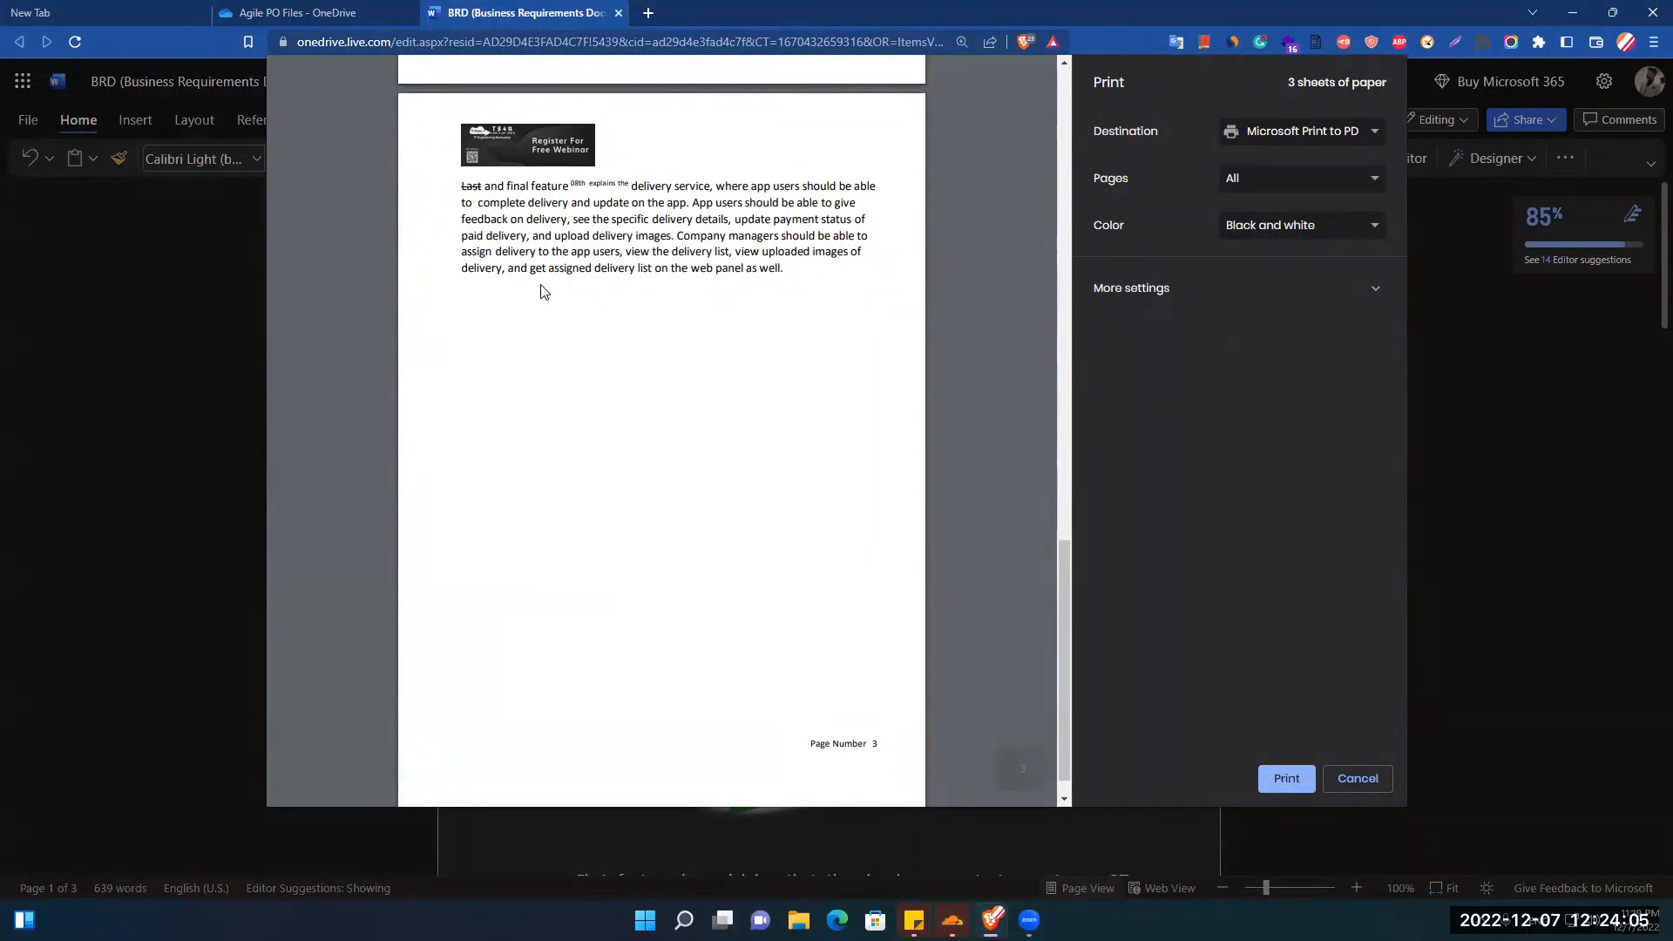
click(1359, 778)
click(997, 529)
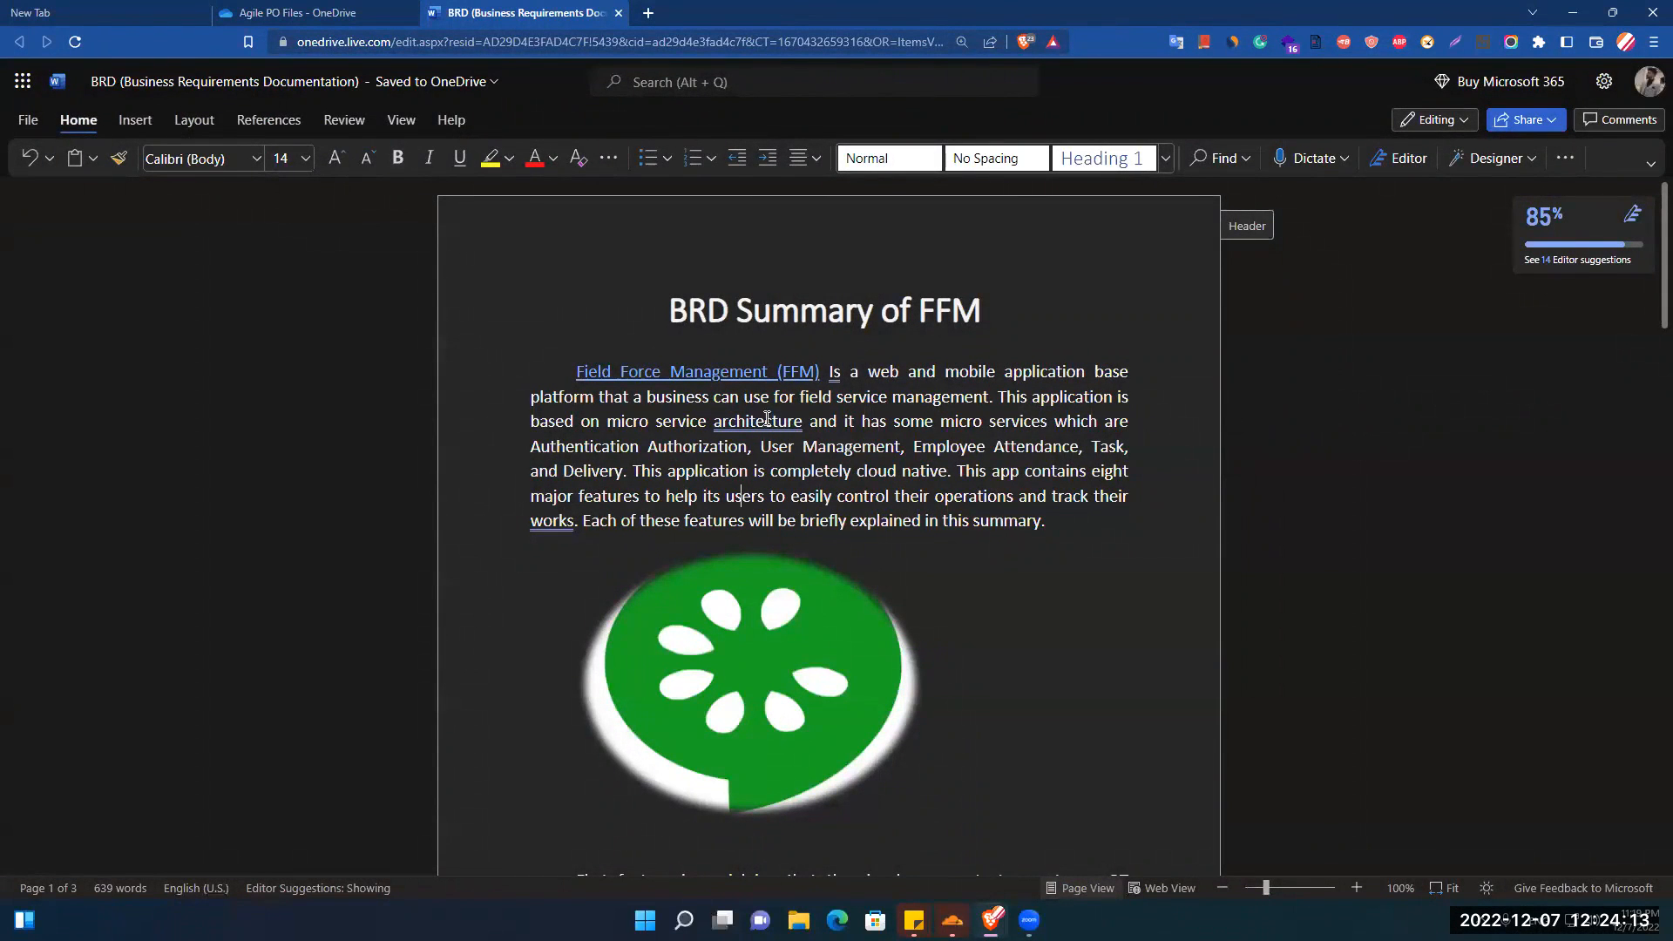
Search the document for "FFM" and look through the highlighted matches across the pages
click(1222, 160)
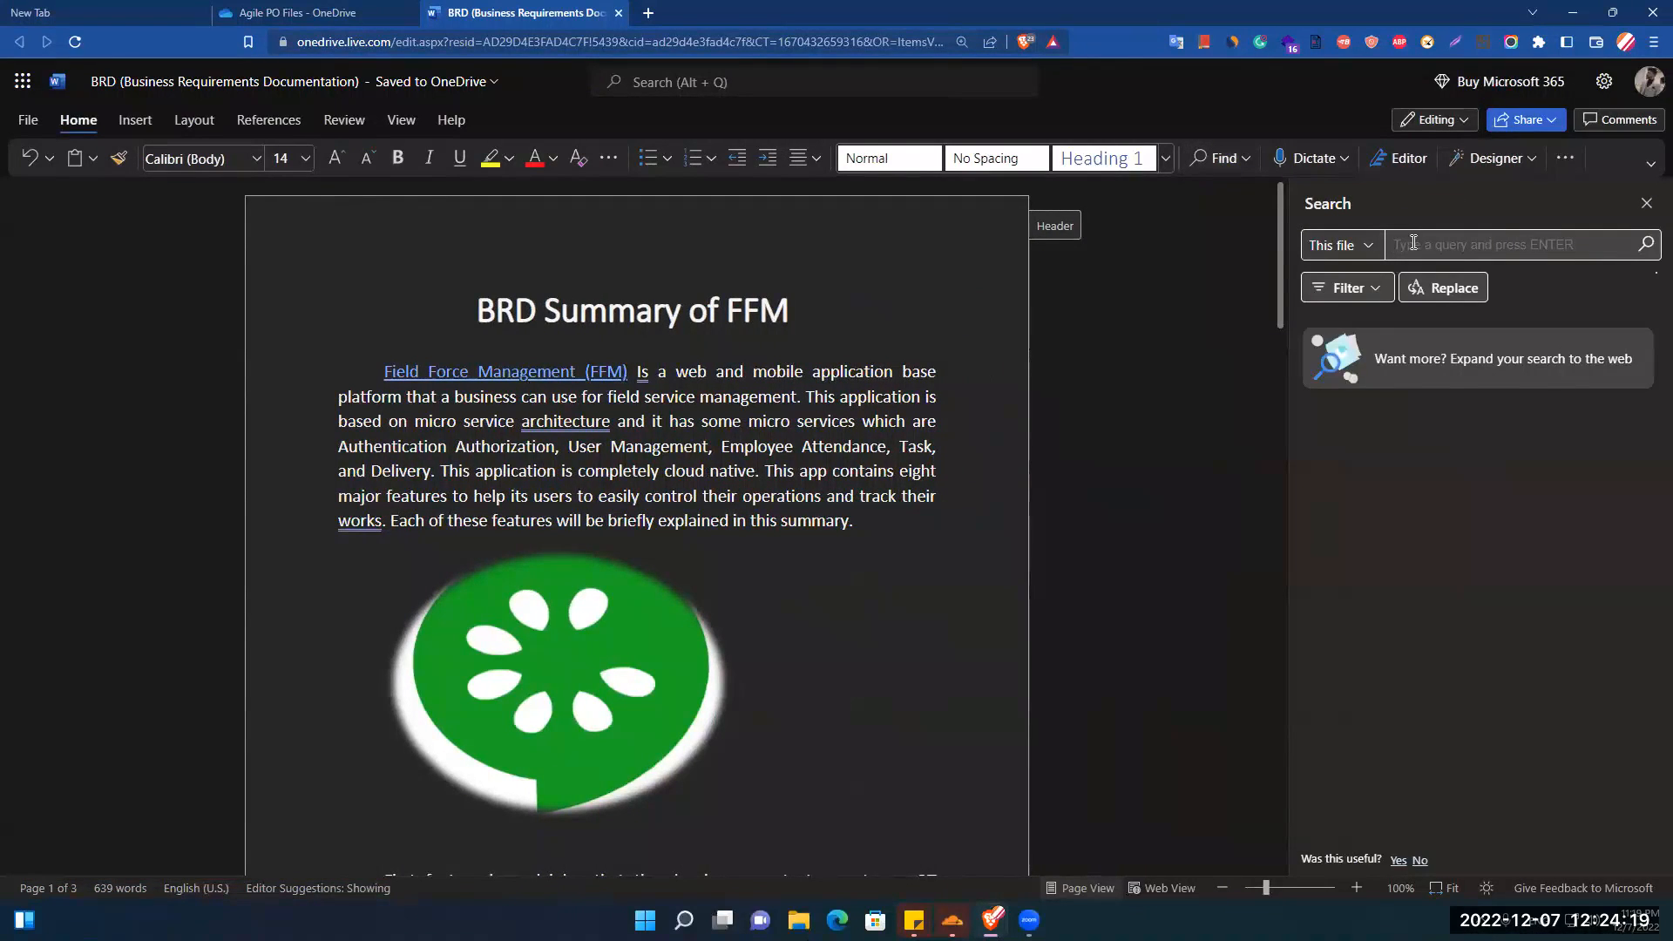
text(FFM)
key(Return)
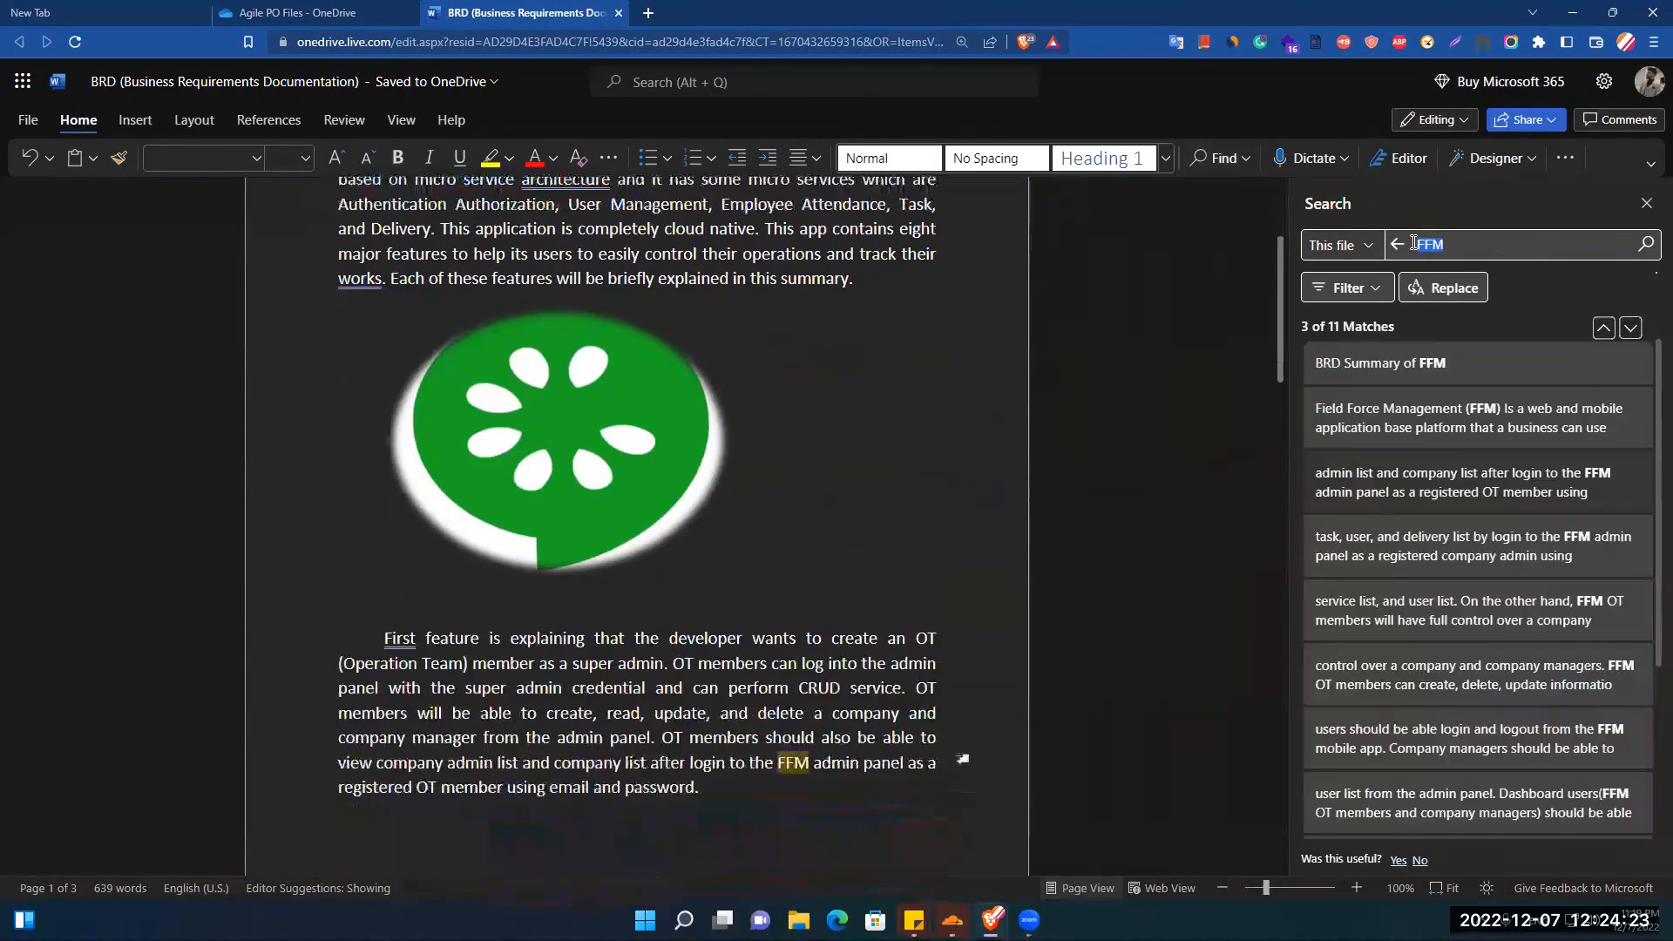
scroll(1279, 409, down, 3)
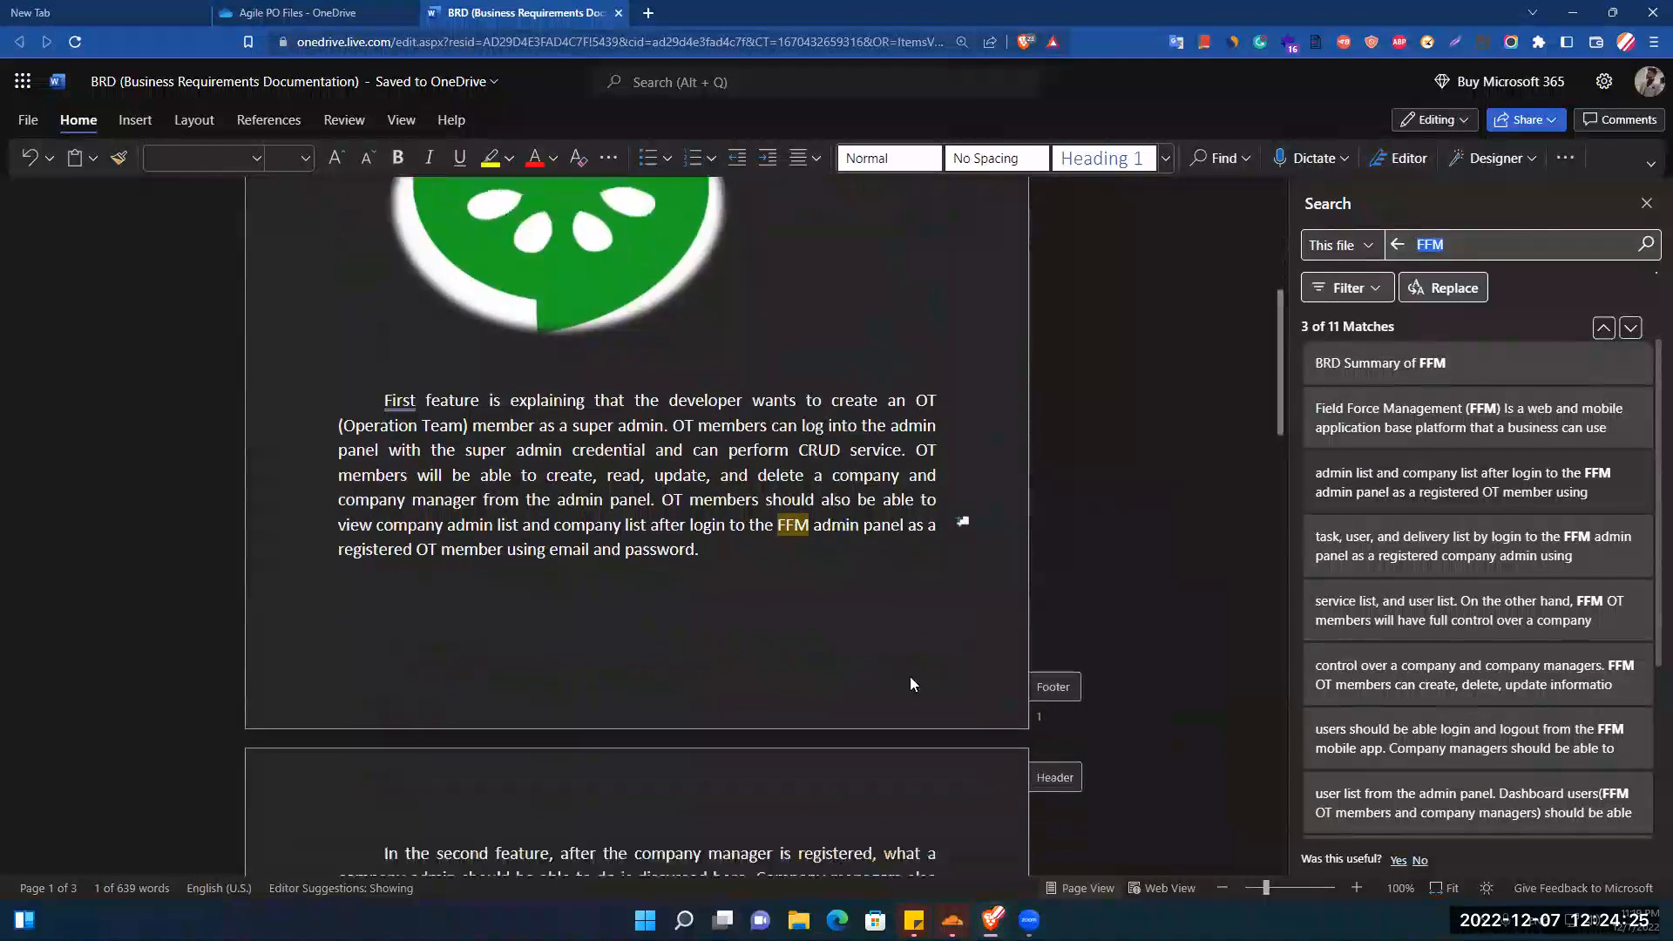
scroll(1278, 402, down, 10)
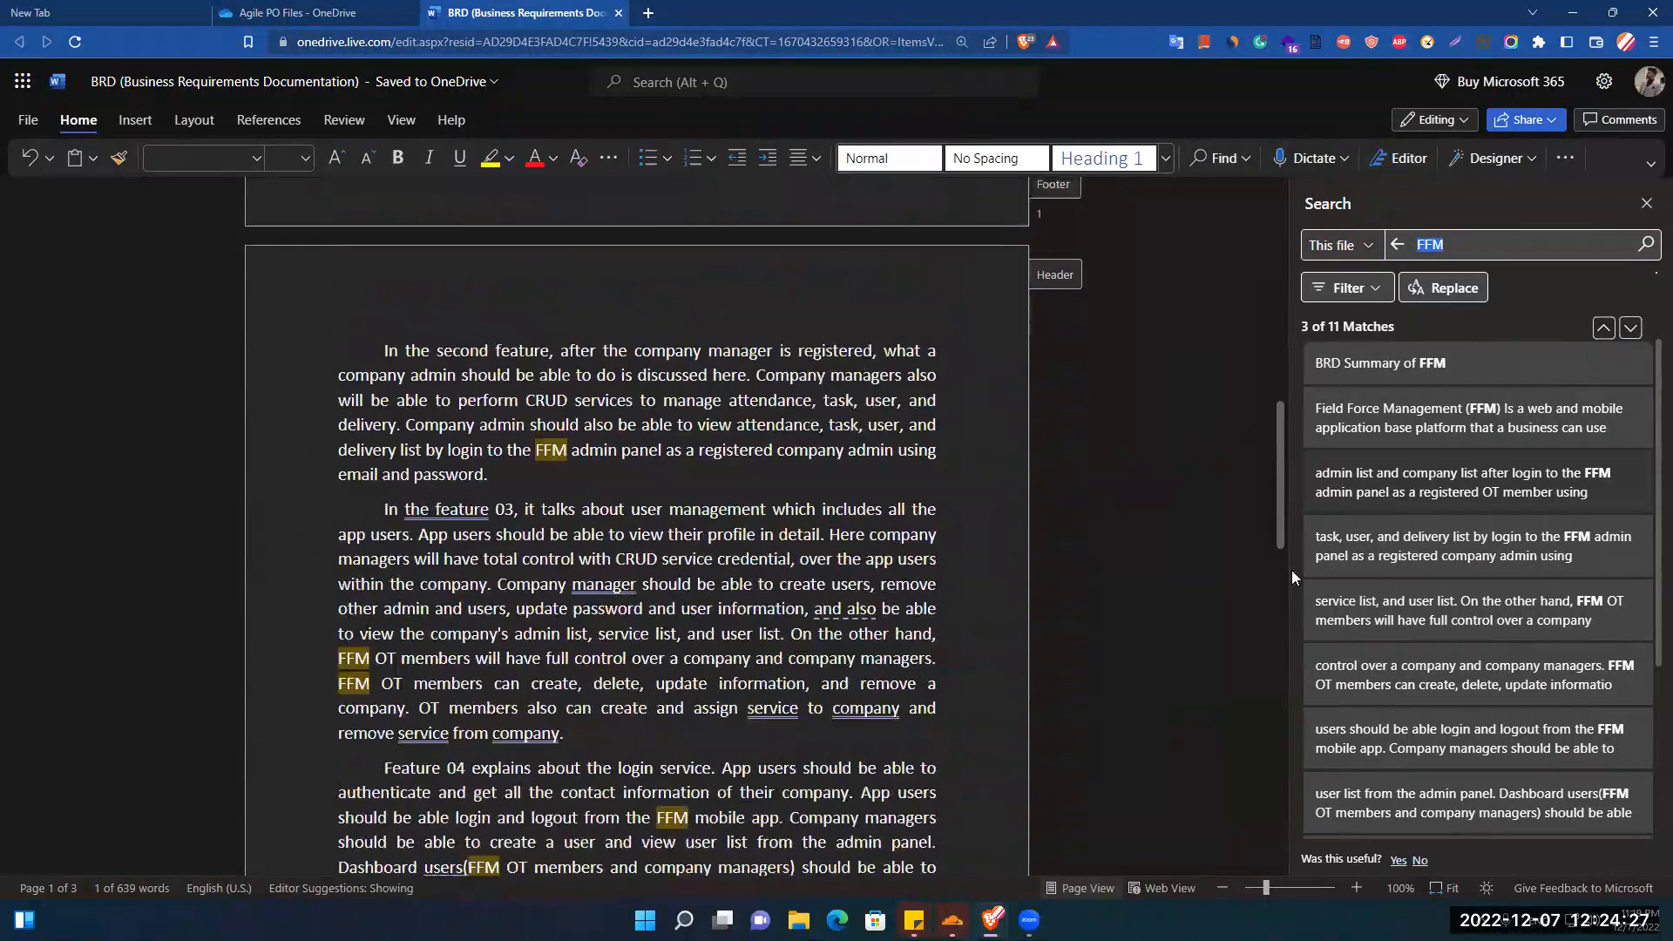
scroll(1262, 252, up, 15)
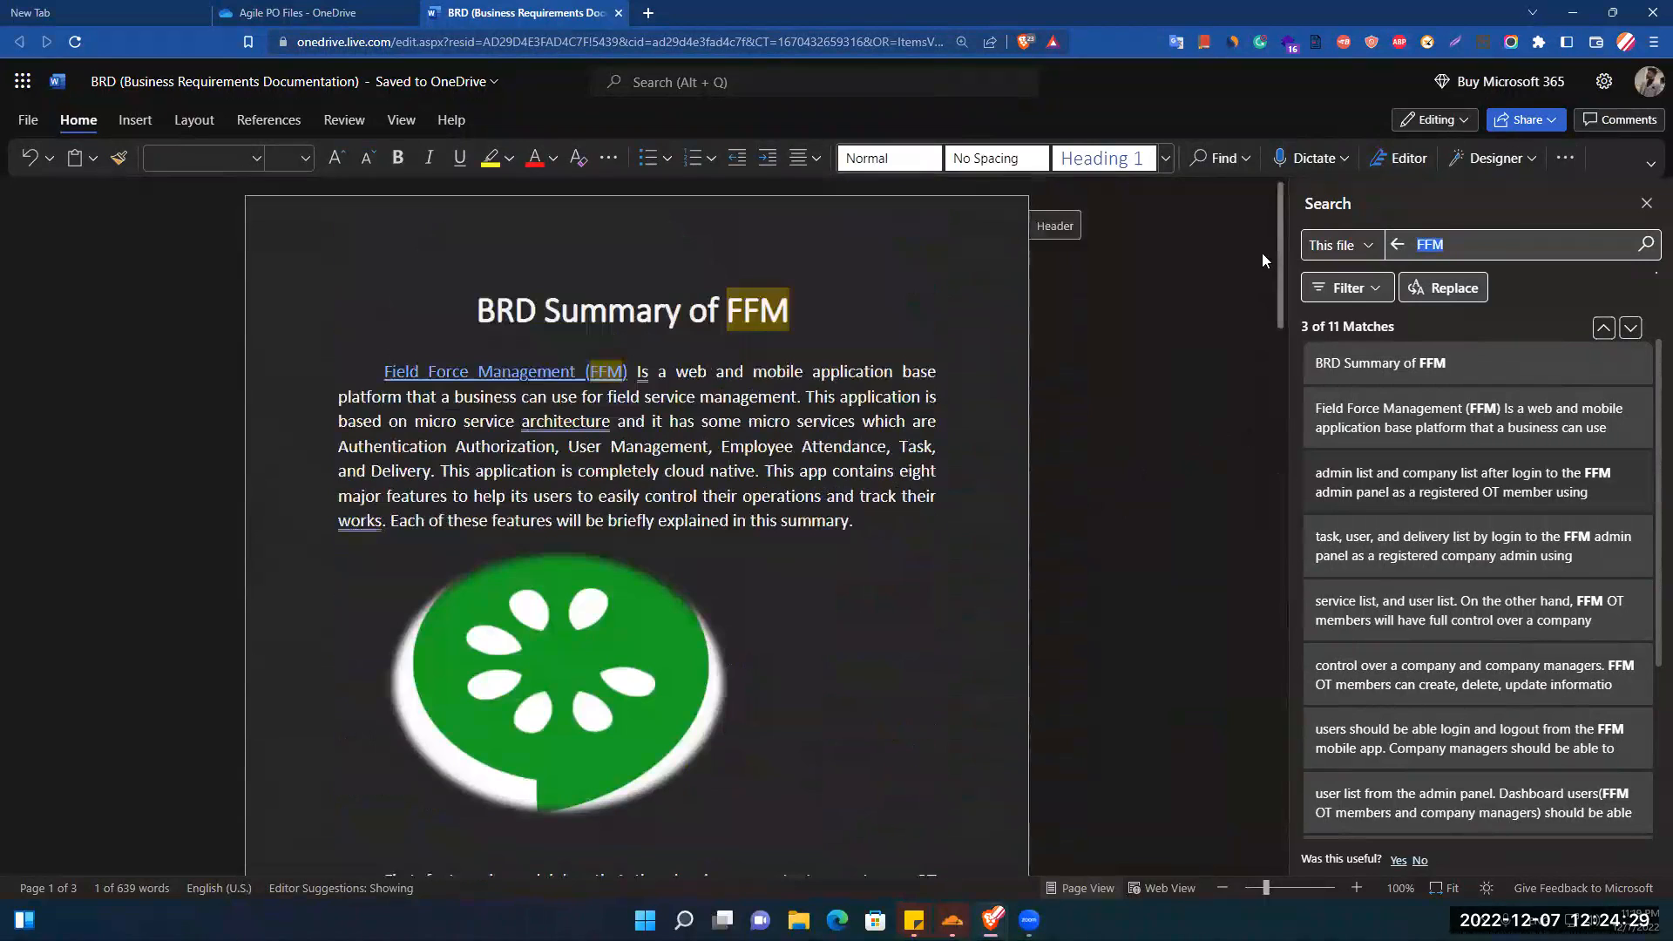
Replace all instances of "FFM" with "Field Force Management" and close the navigation and search panes
click(1443, 287)
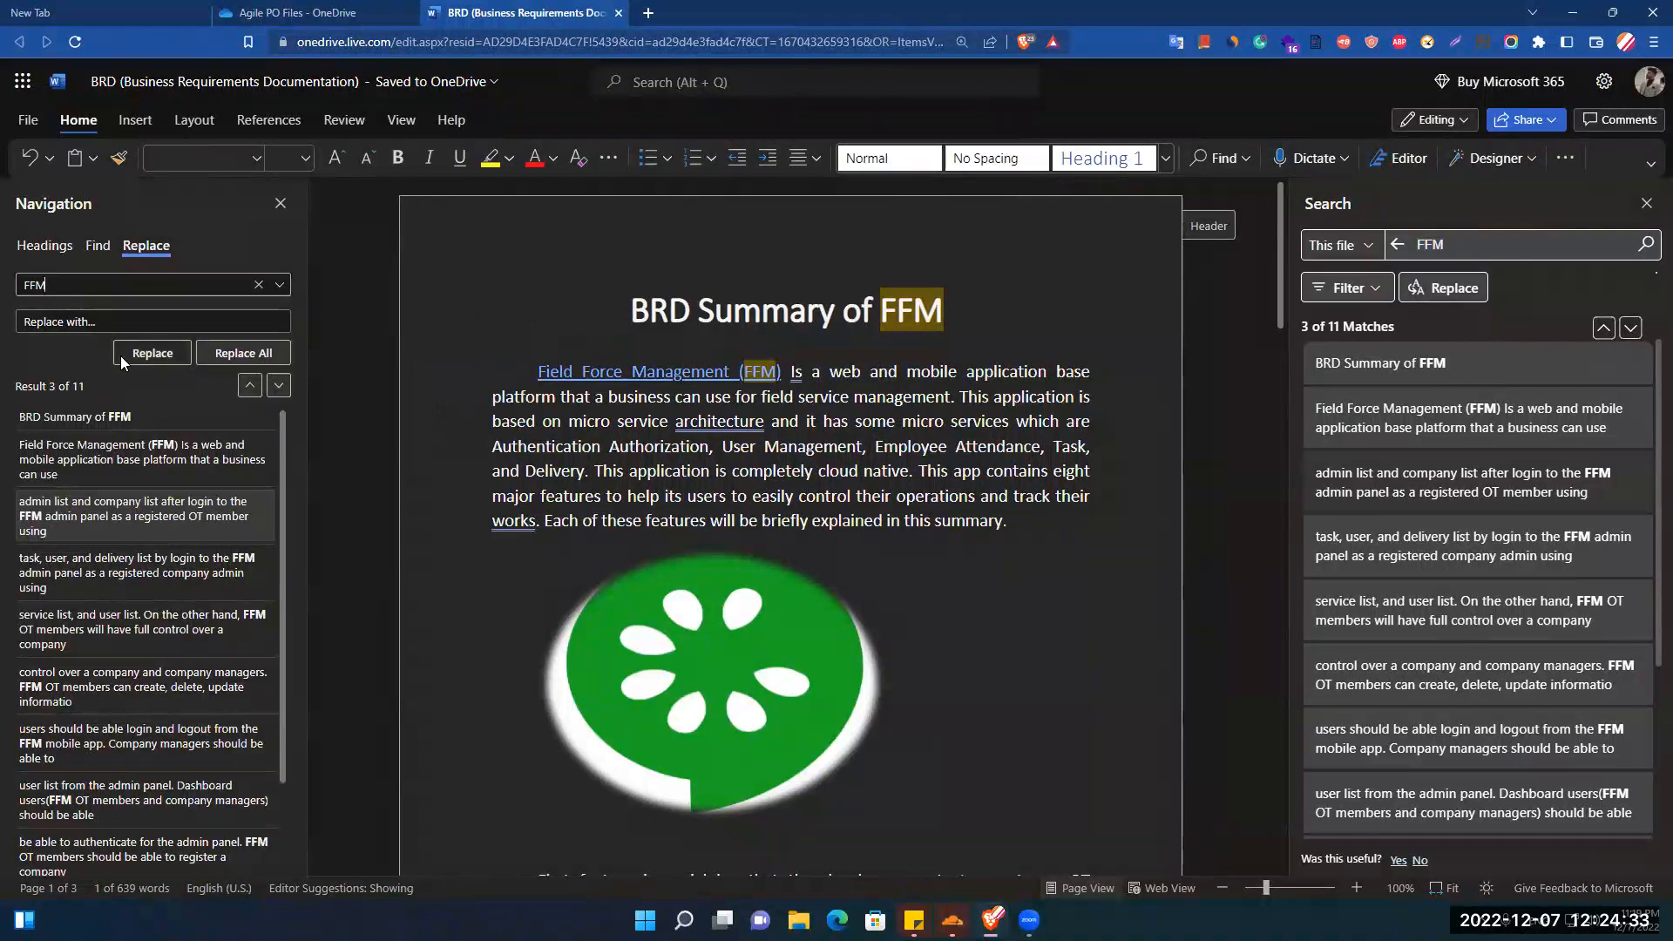
click(153, 327)
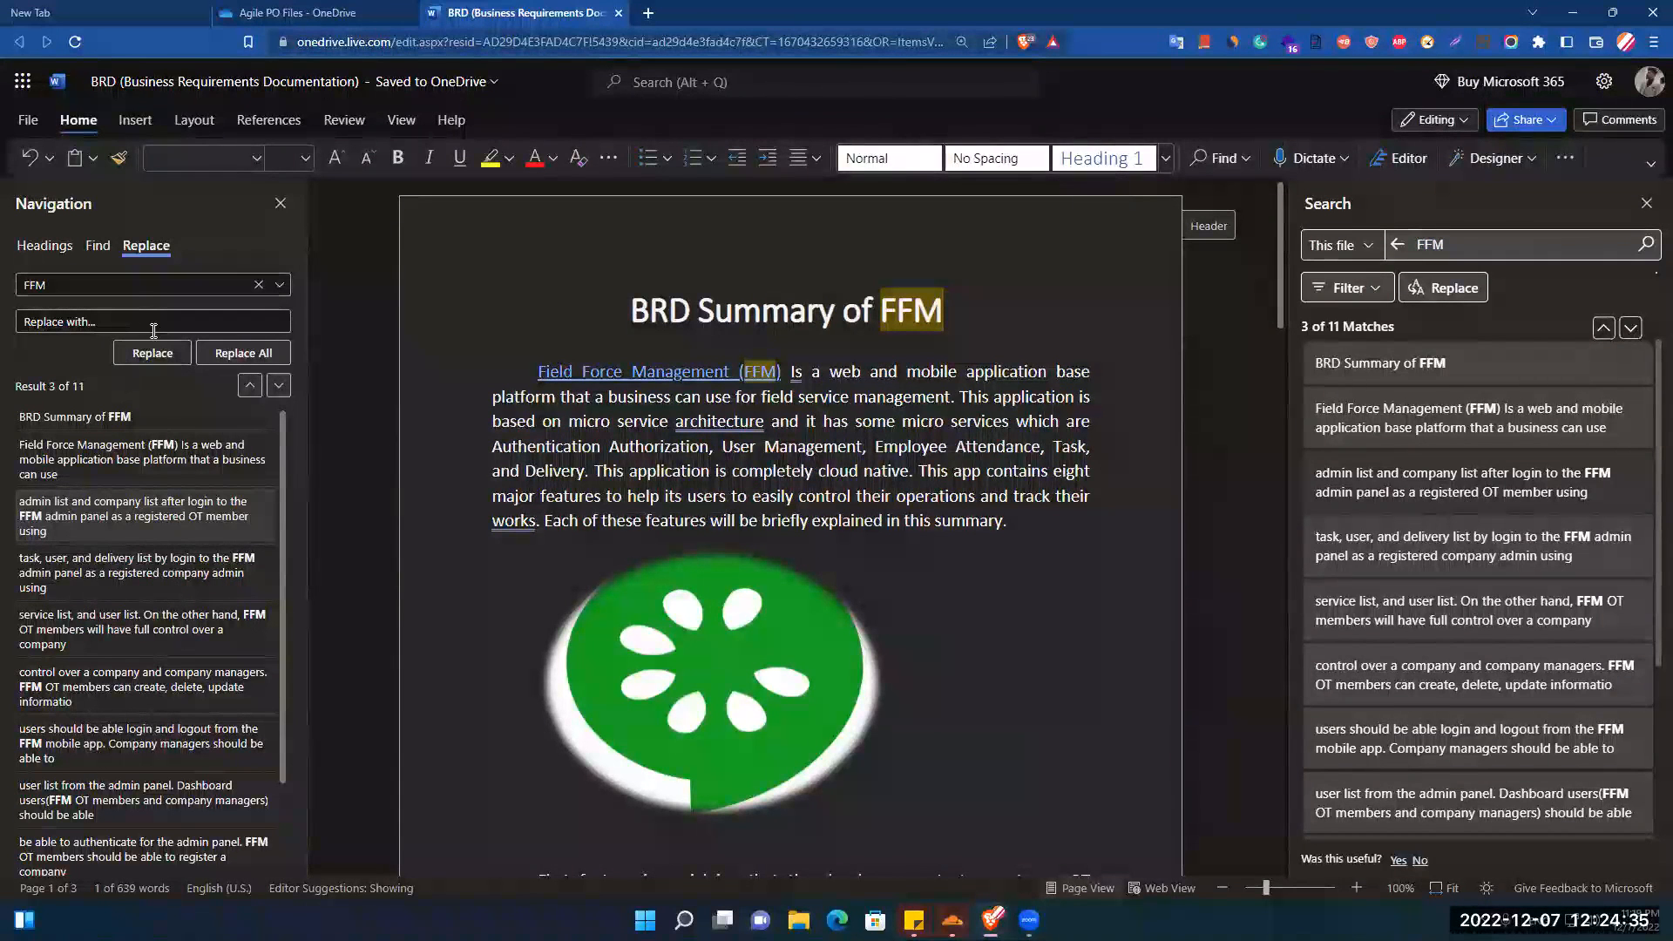
text(Fied For)
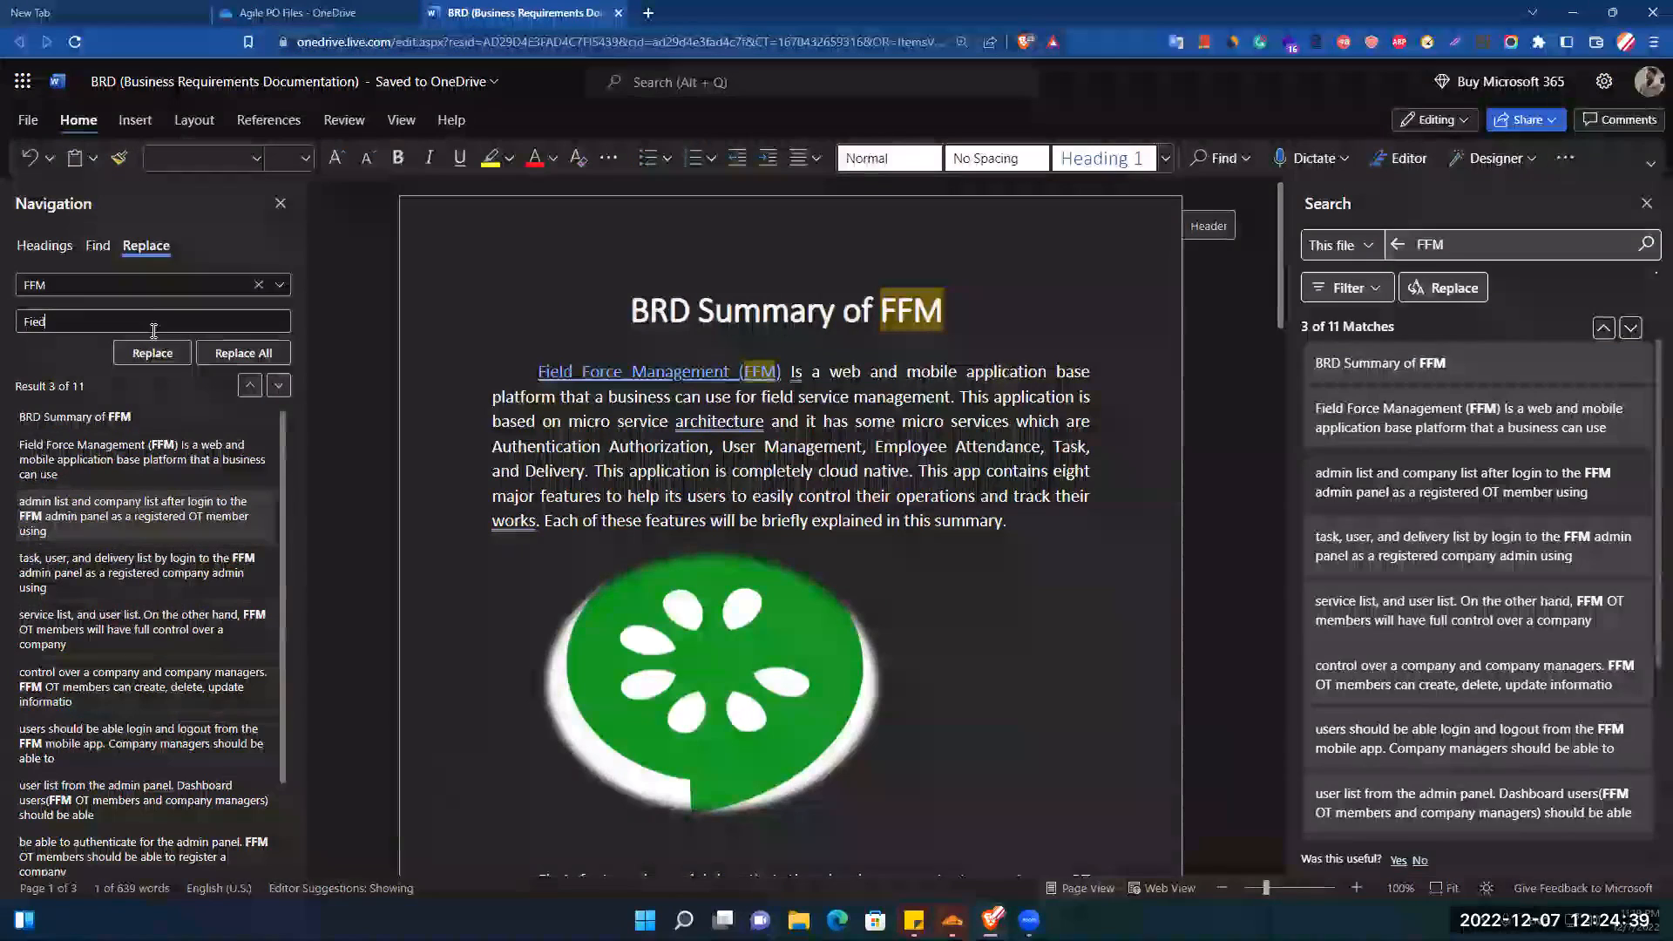
key(ctrl+shift+Left)
key(ctrl+shift+Left)
text(Field Force Management)
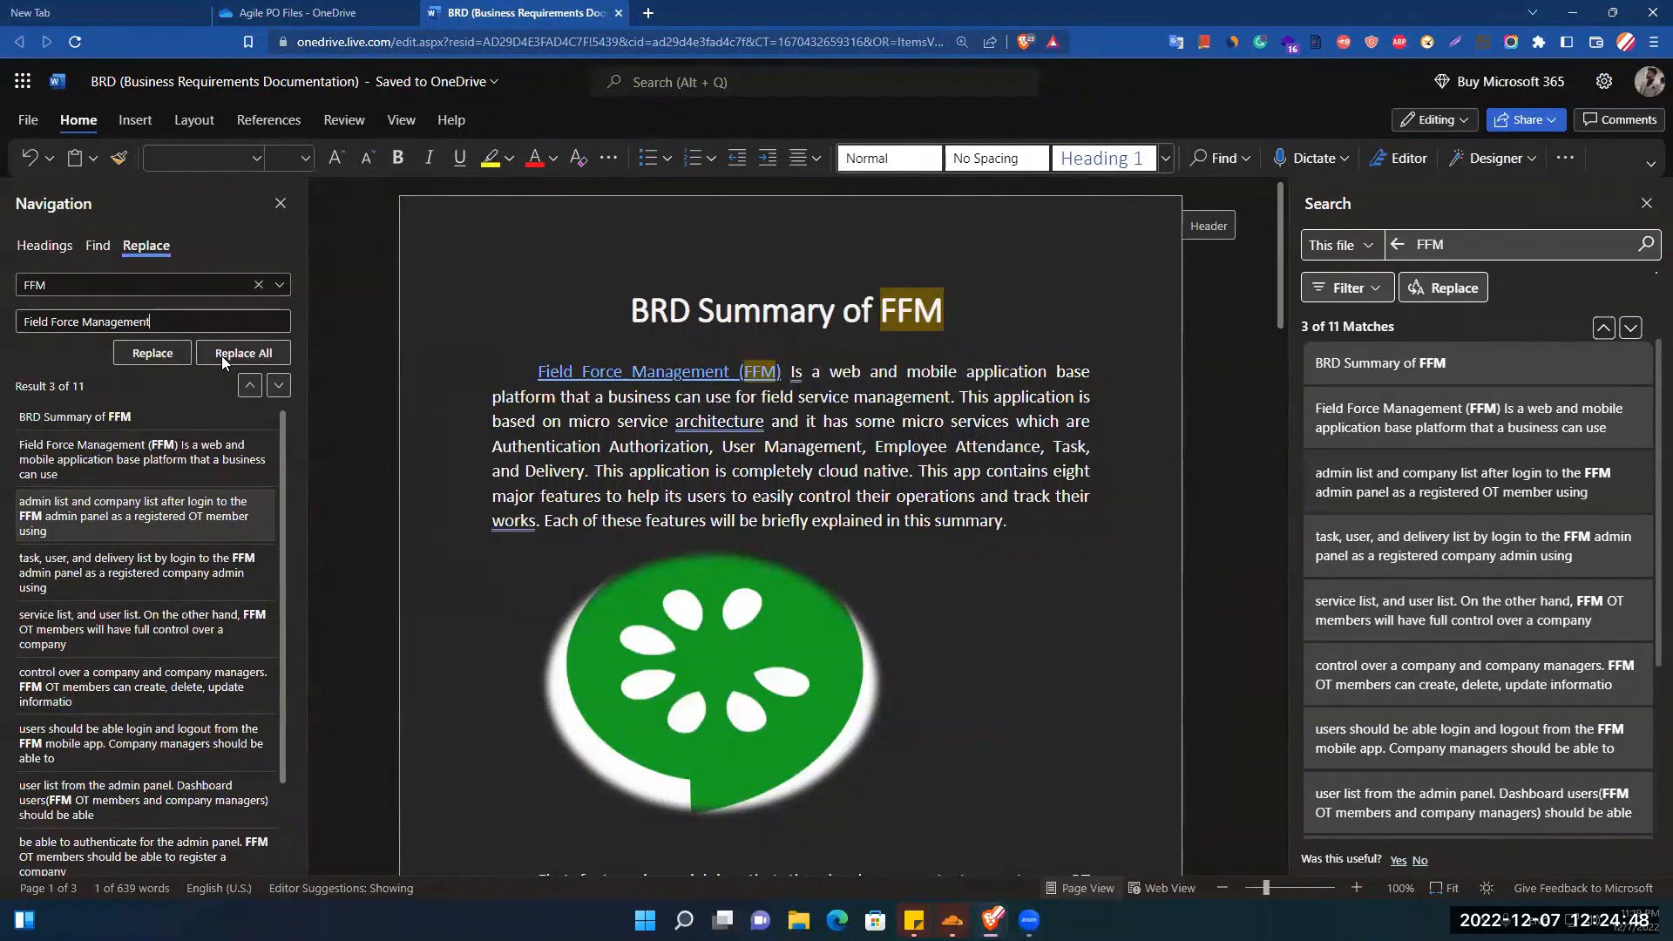
click(221, 356)
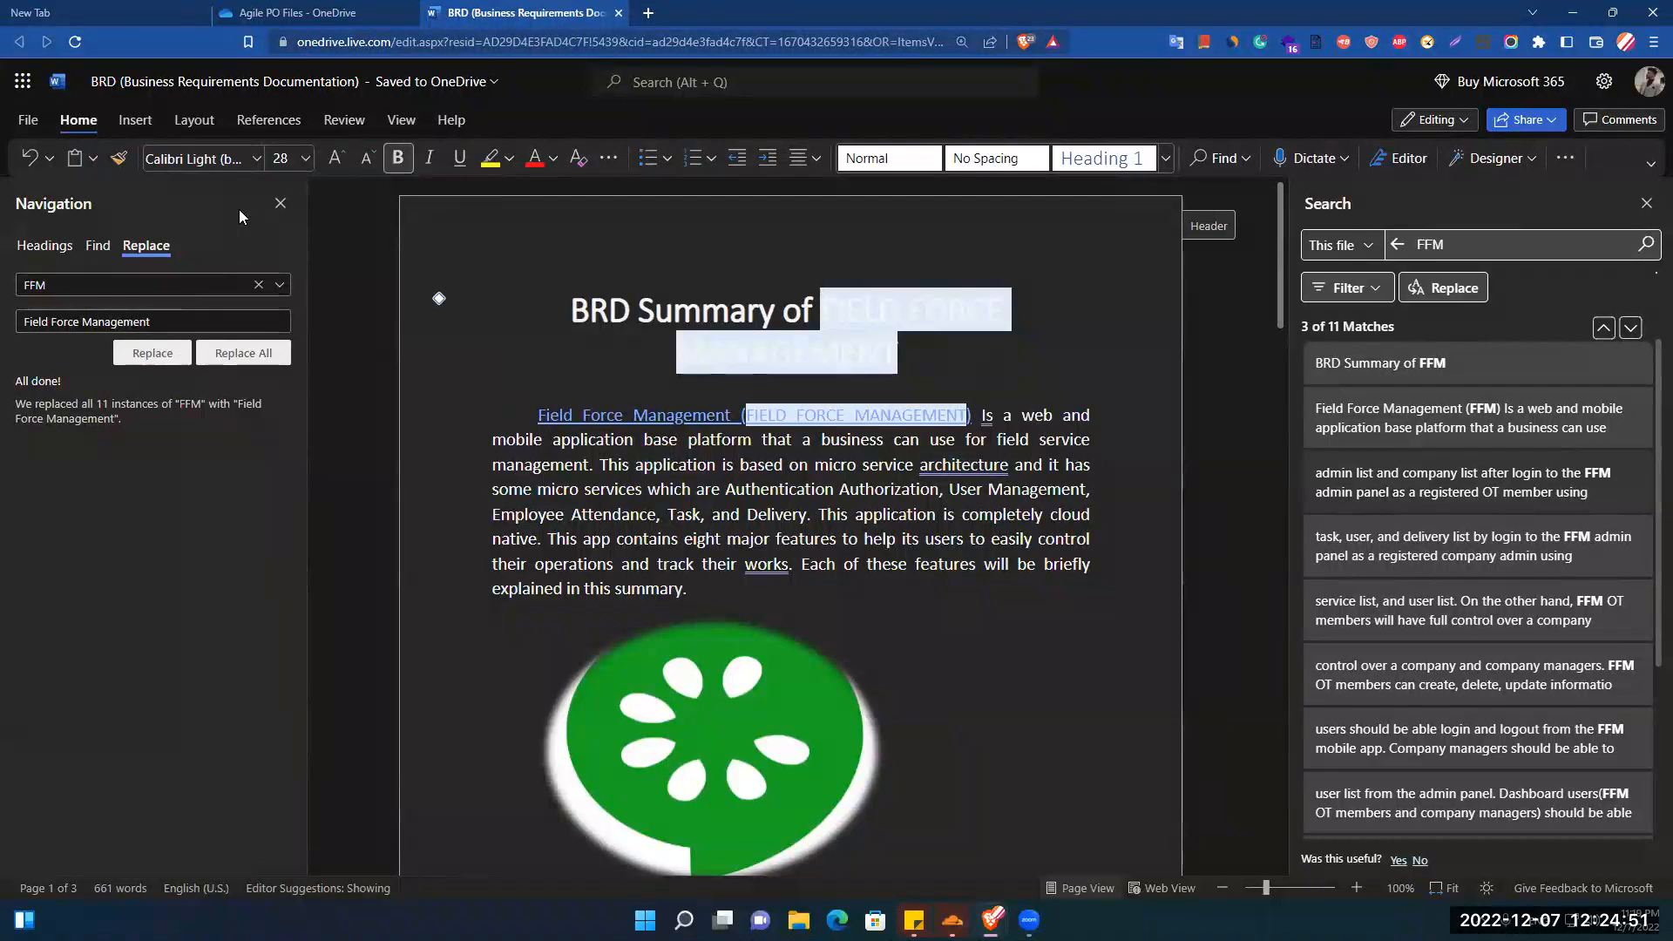
click(278, 204)
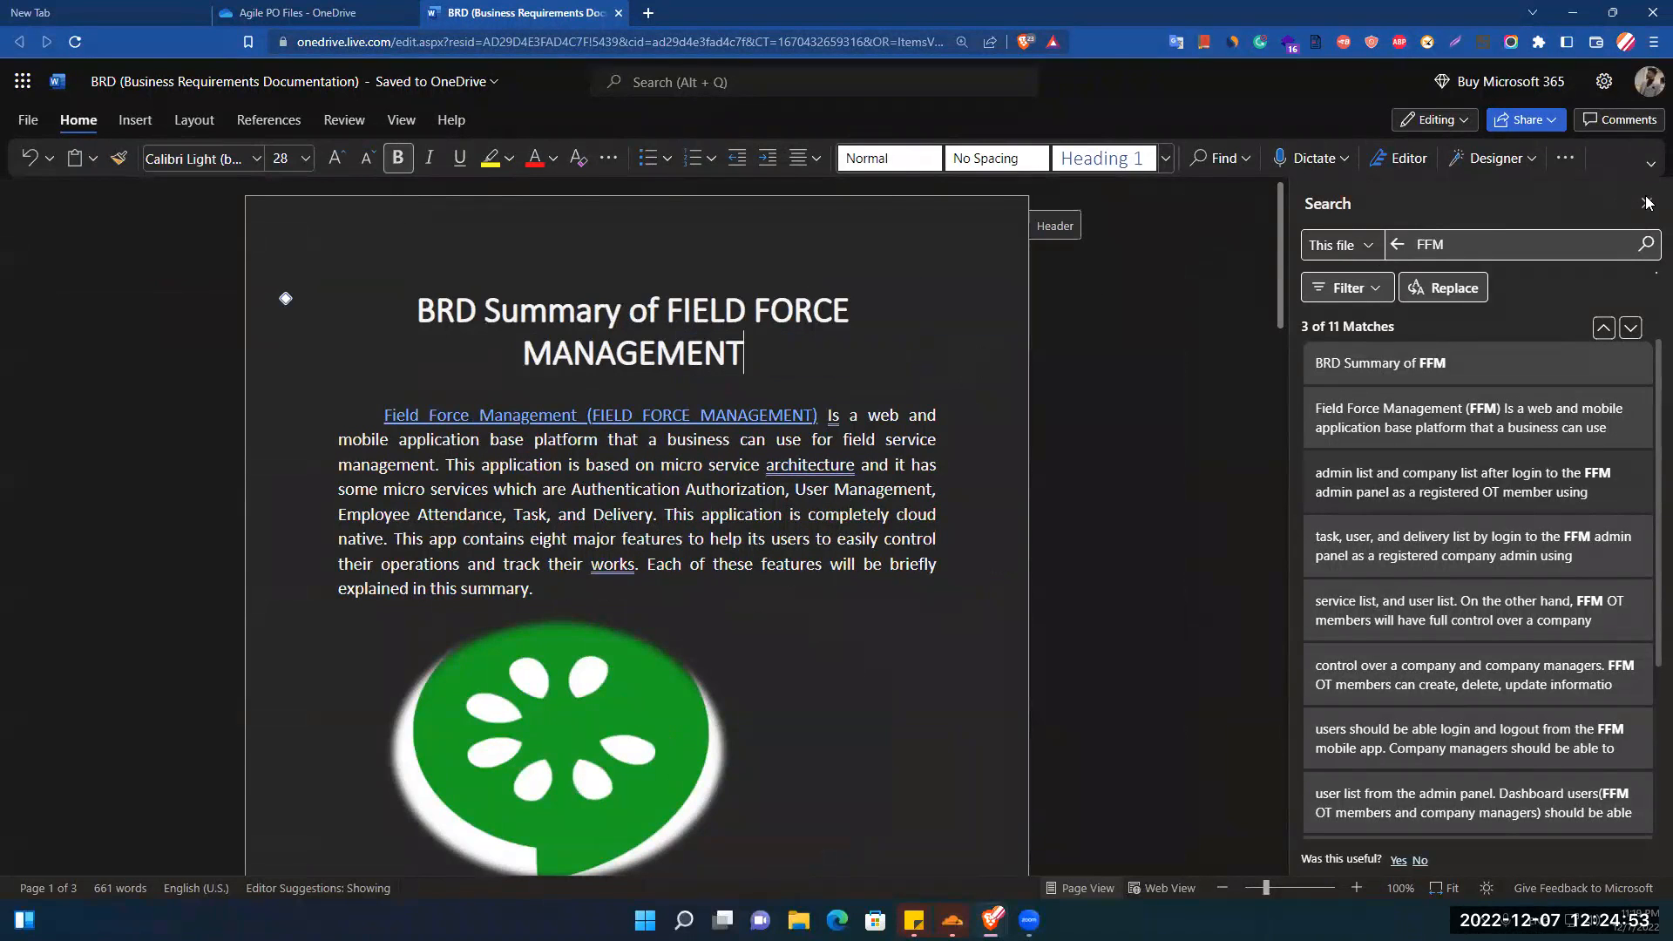
click(1646, 203)
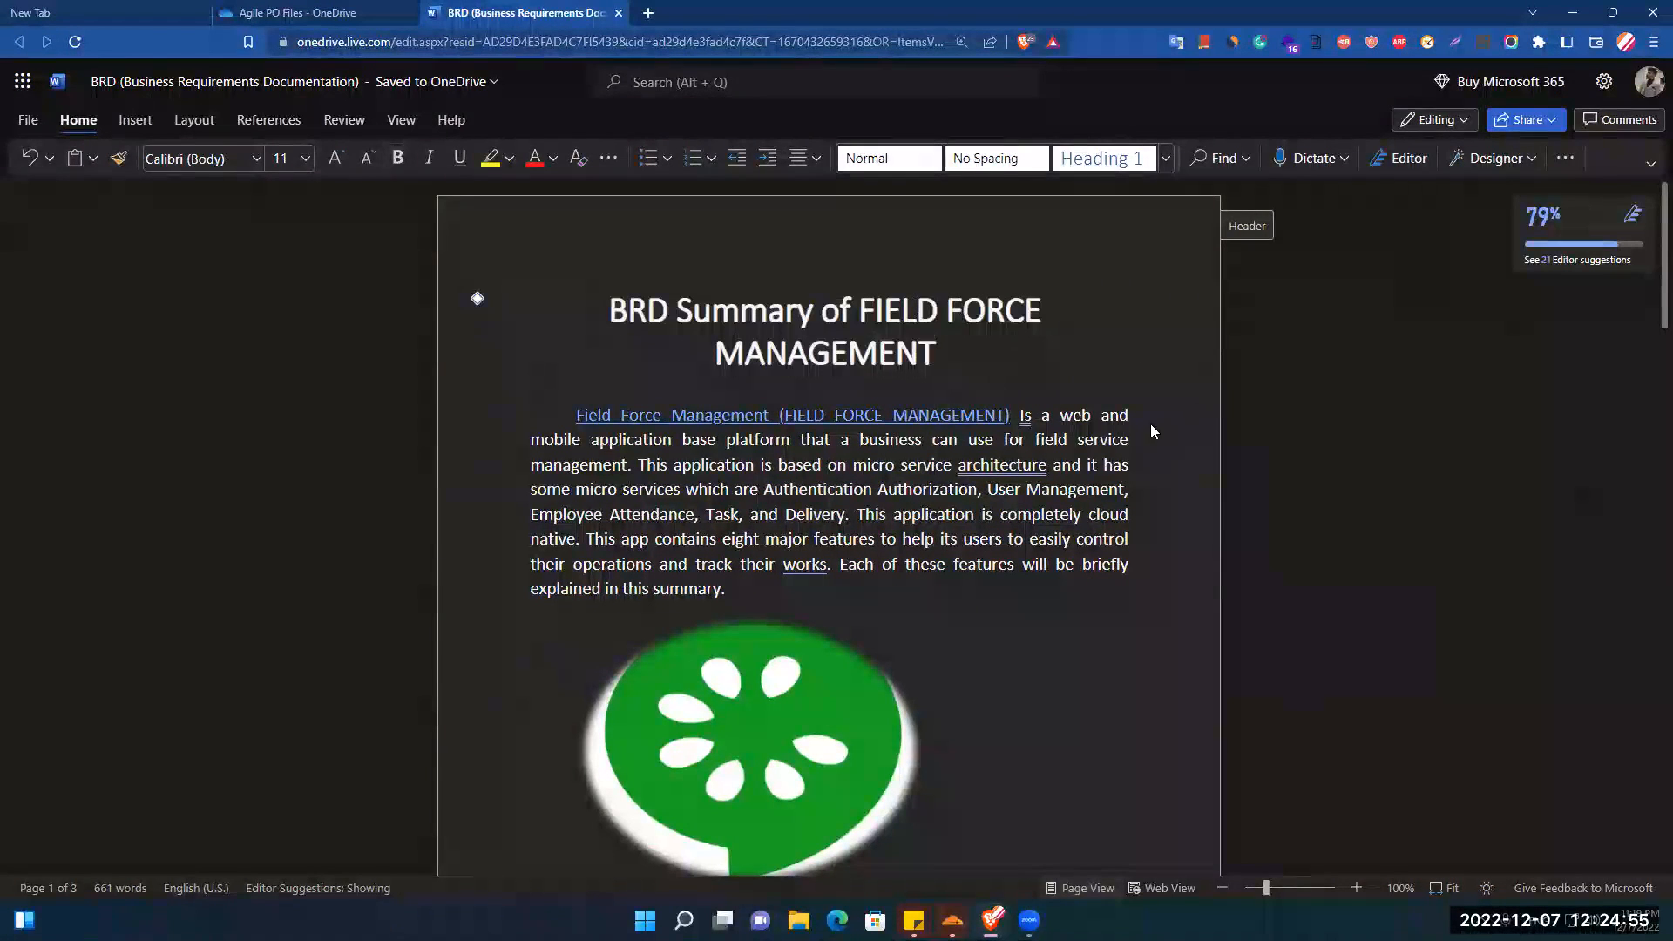
Scroll through the first pages and examine the available paper sizes for the document layout
scroll(1645, 349, down, 5)
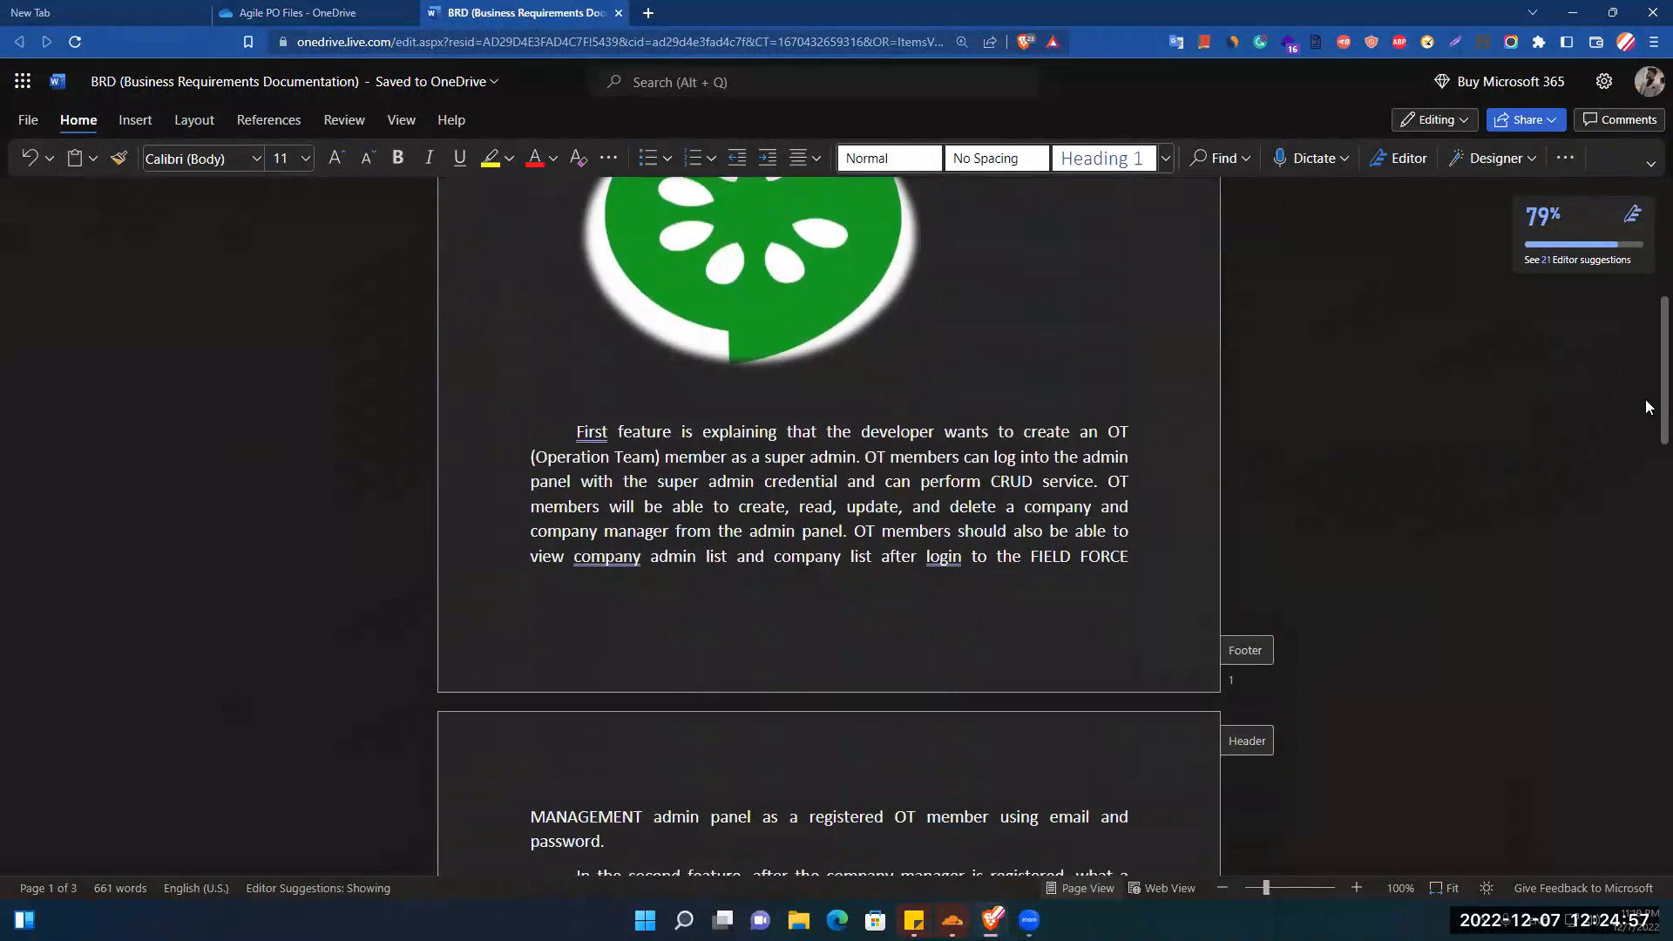
scroll(1647, 434, down, 3)
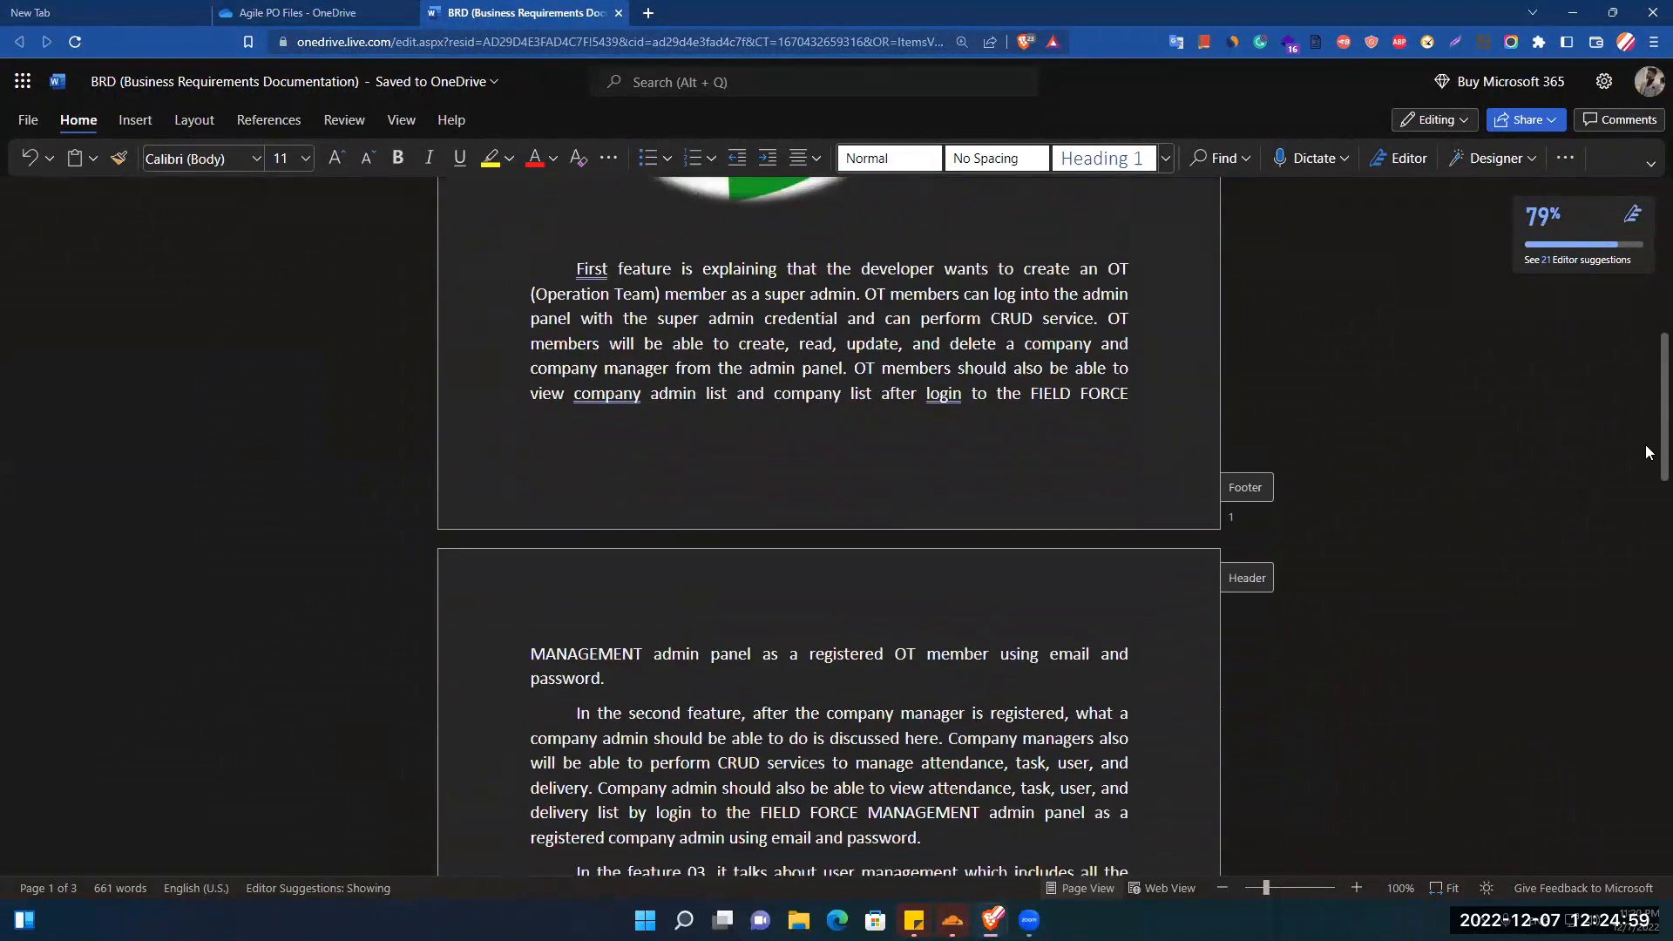
scroll(1644, 471, up, 1)
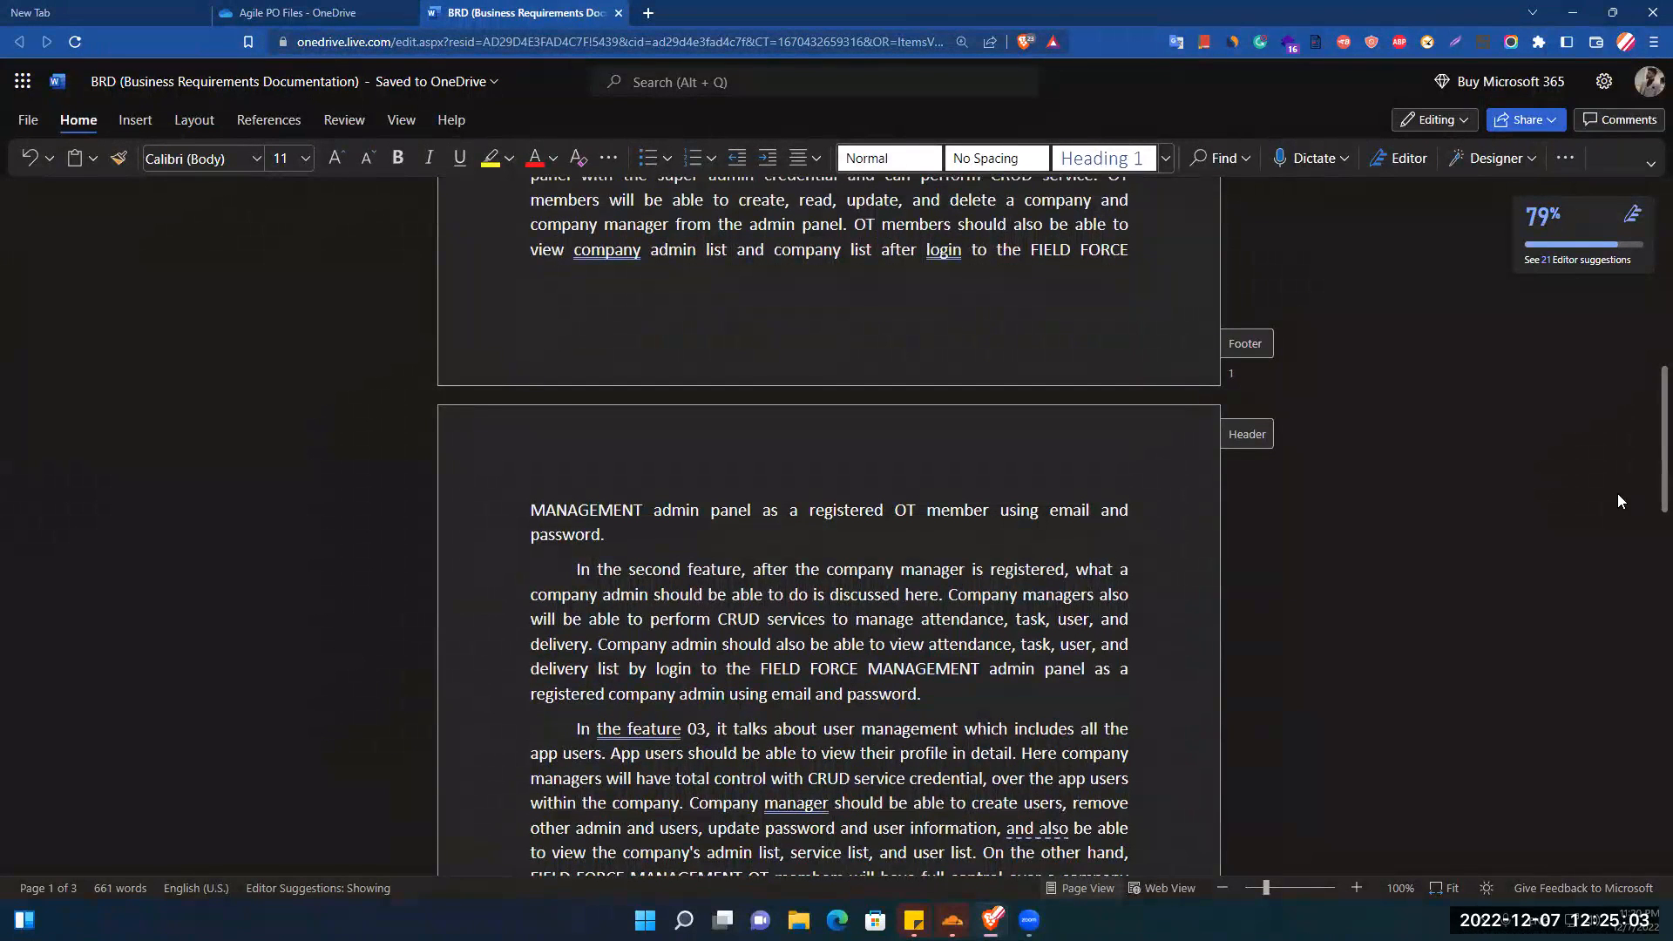
click(196, 116)
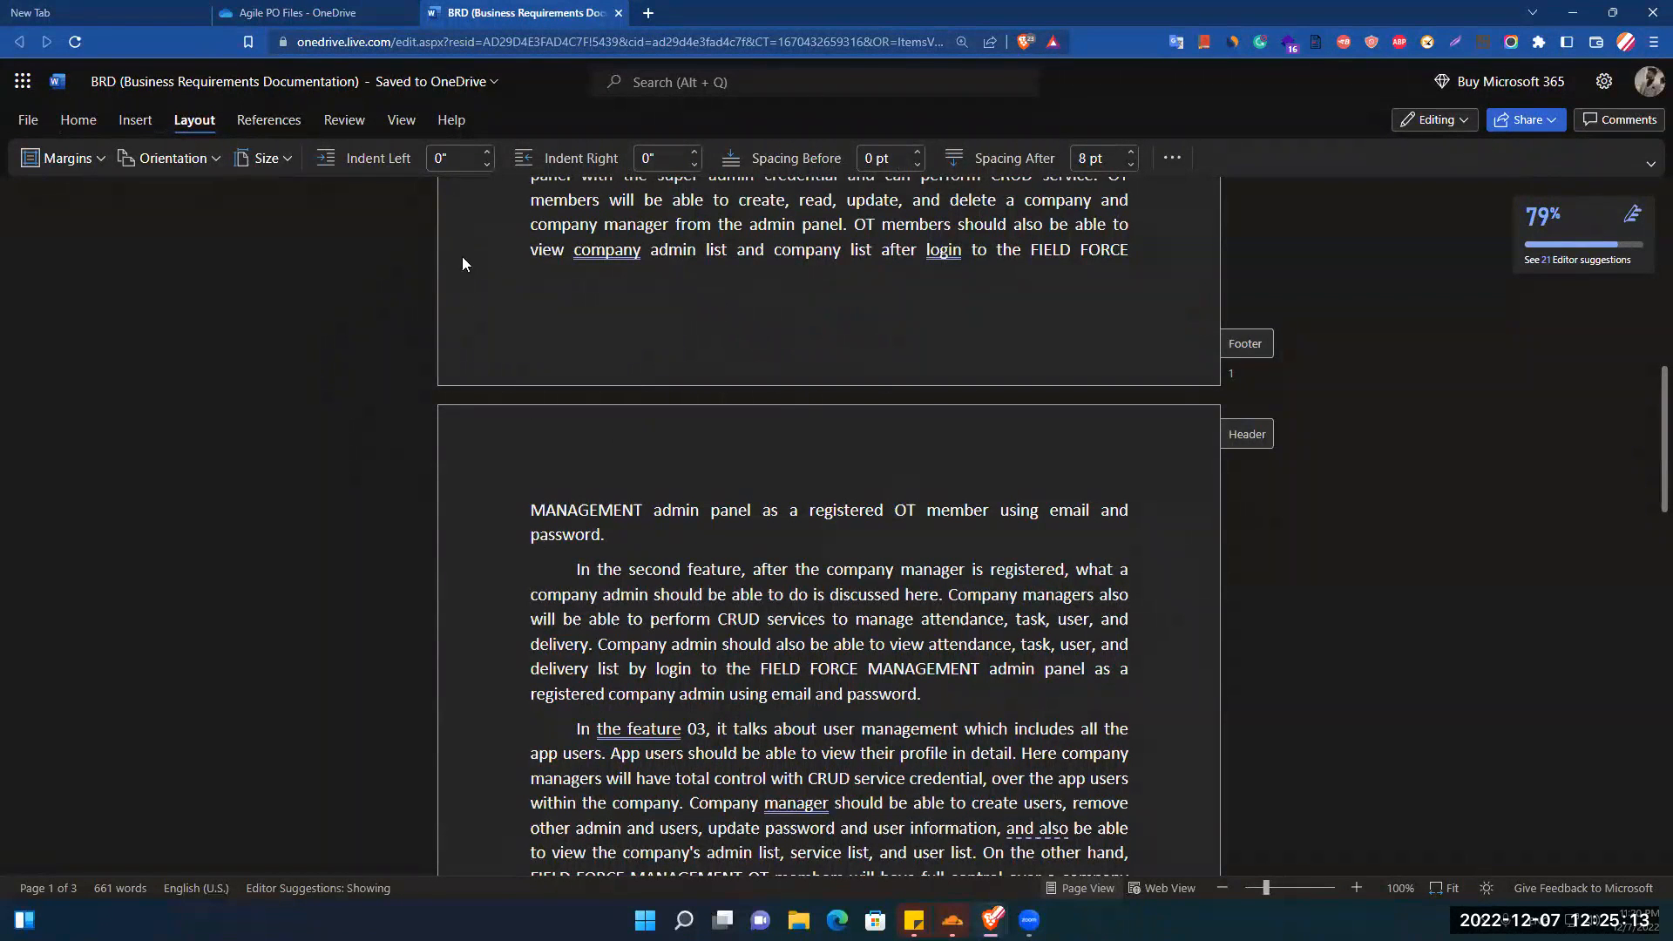
click(286, 158)
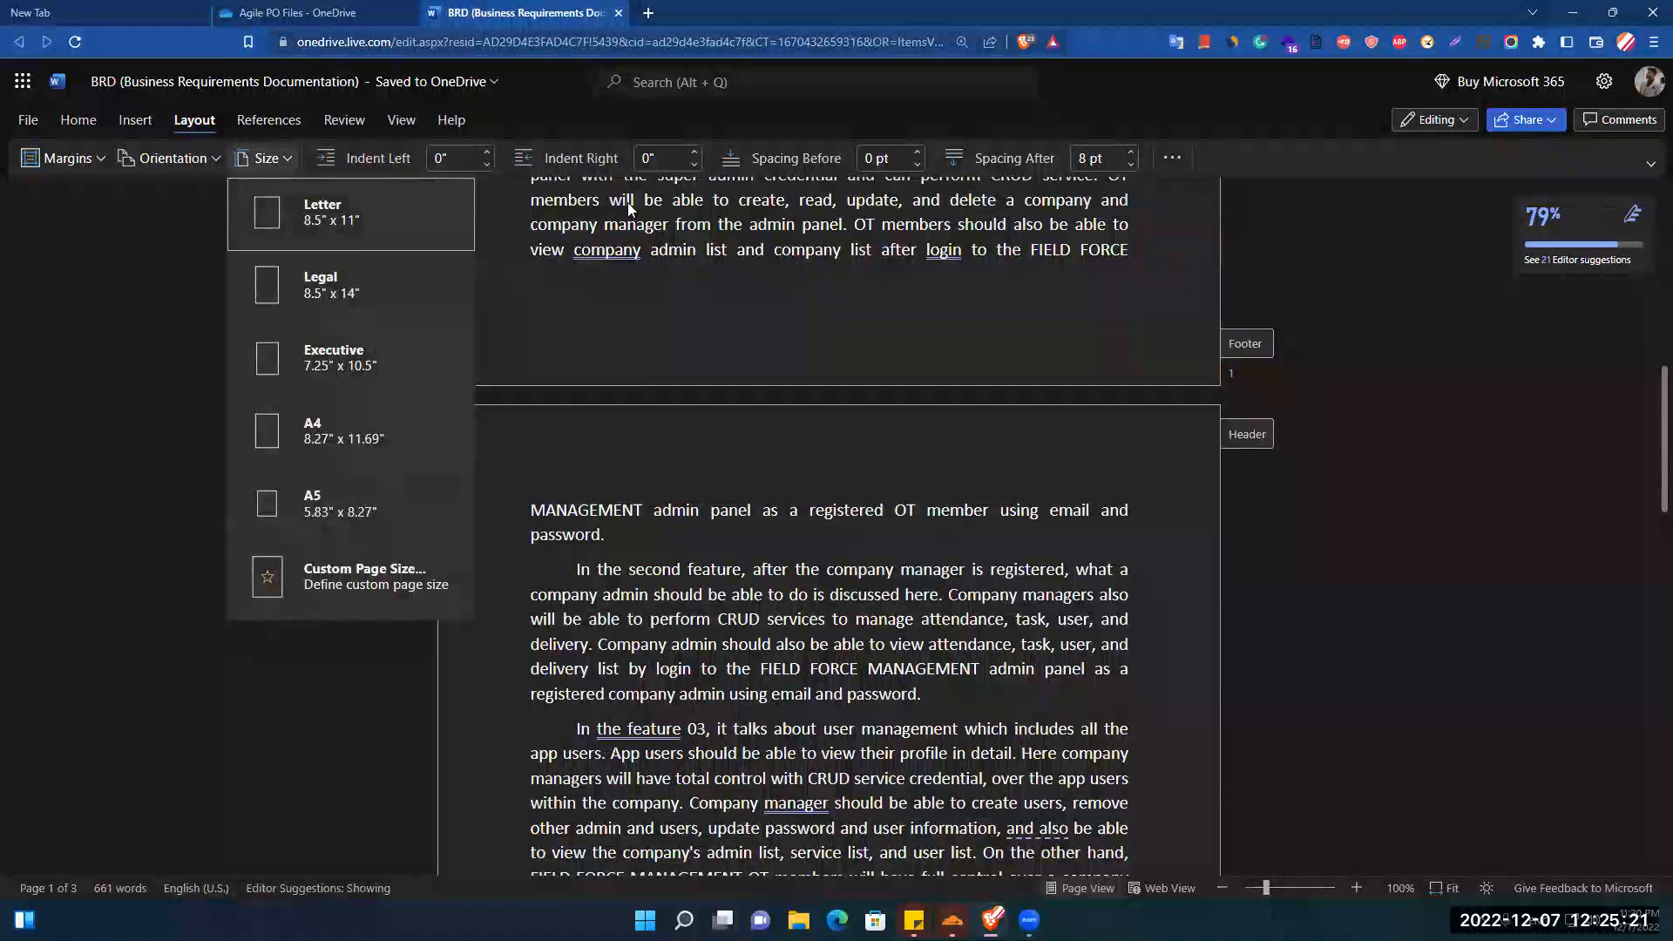
Set the spacing before the document title at the start of page 1 to 42 pt
click(877, 158)
click(1080, 158)
drag(1646, 413, 1646, 196)
text(0)
key(Return)
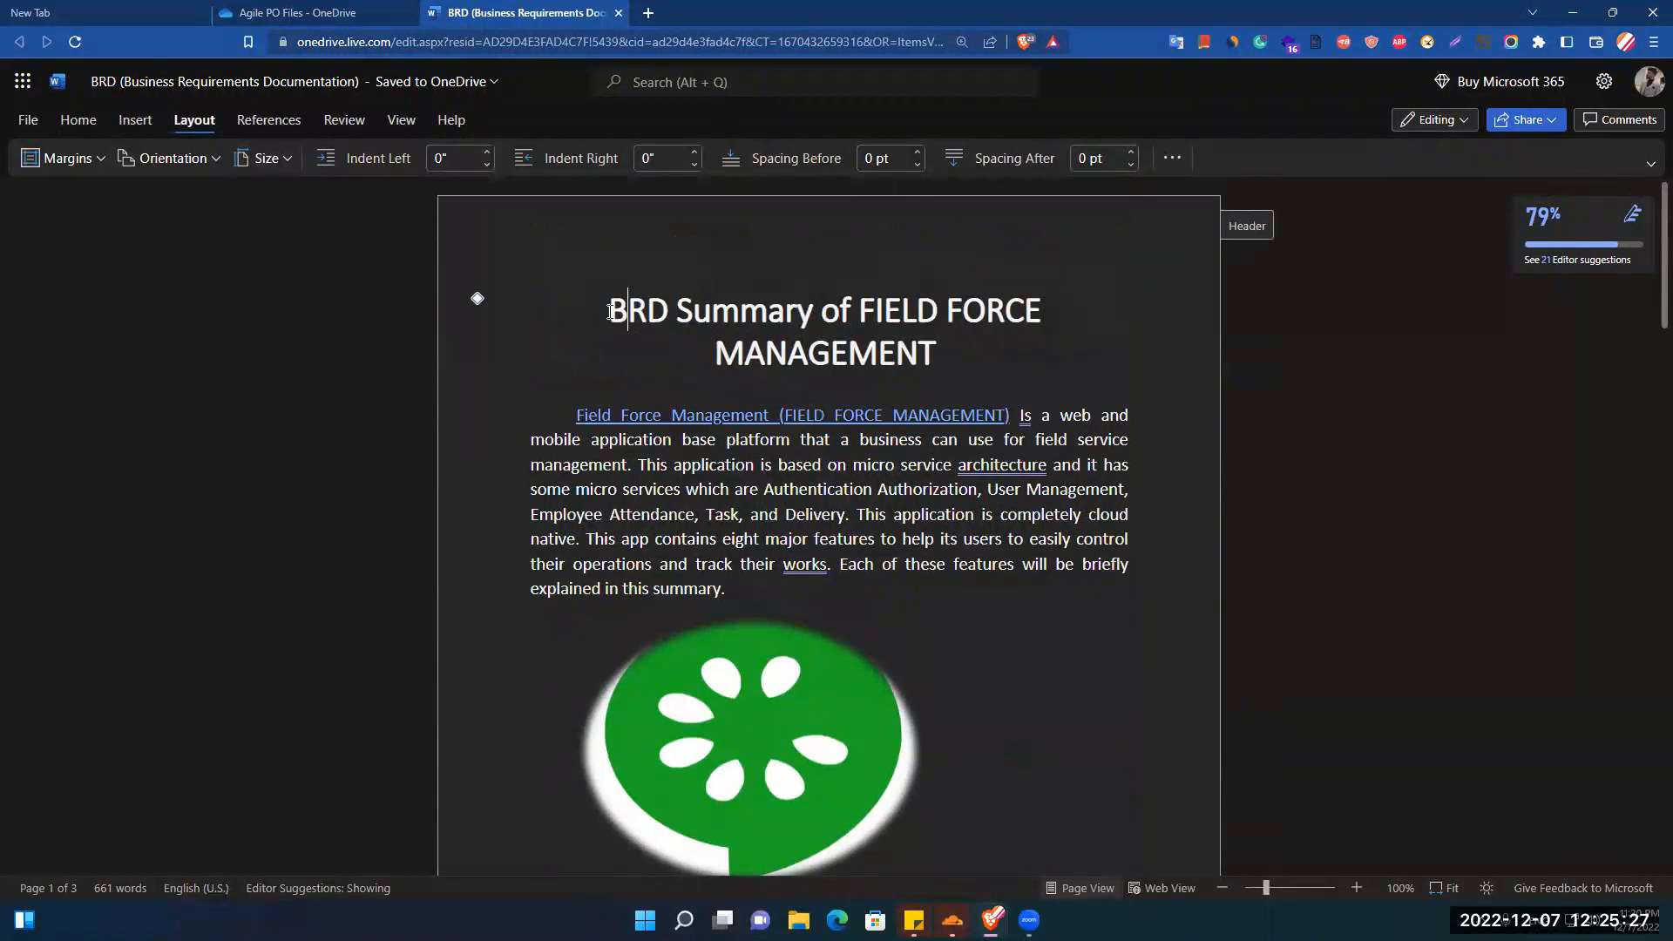
click(920, 154)
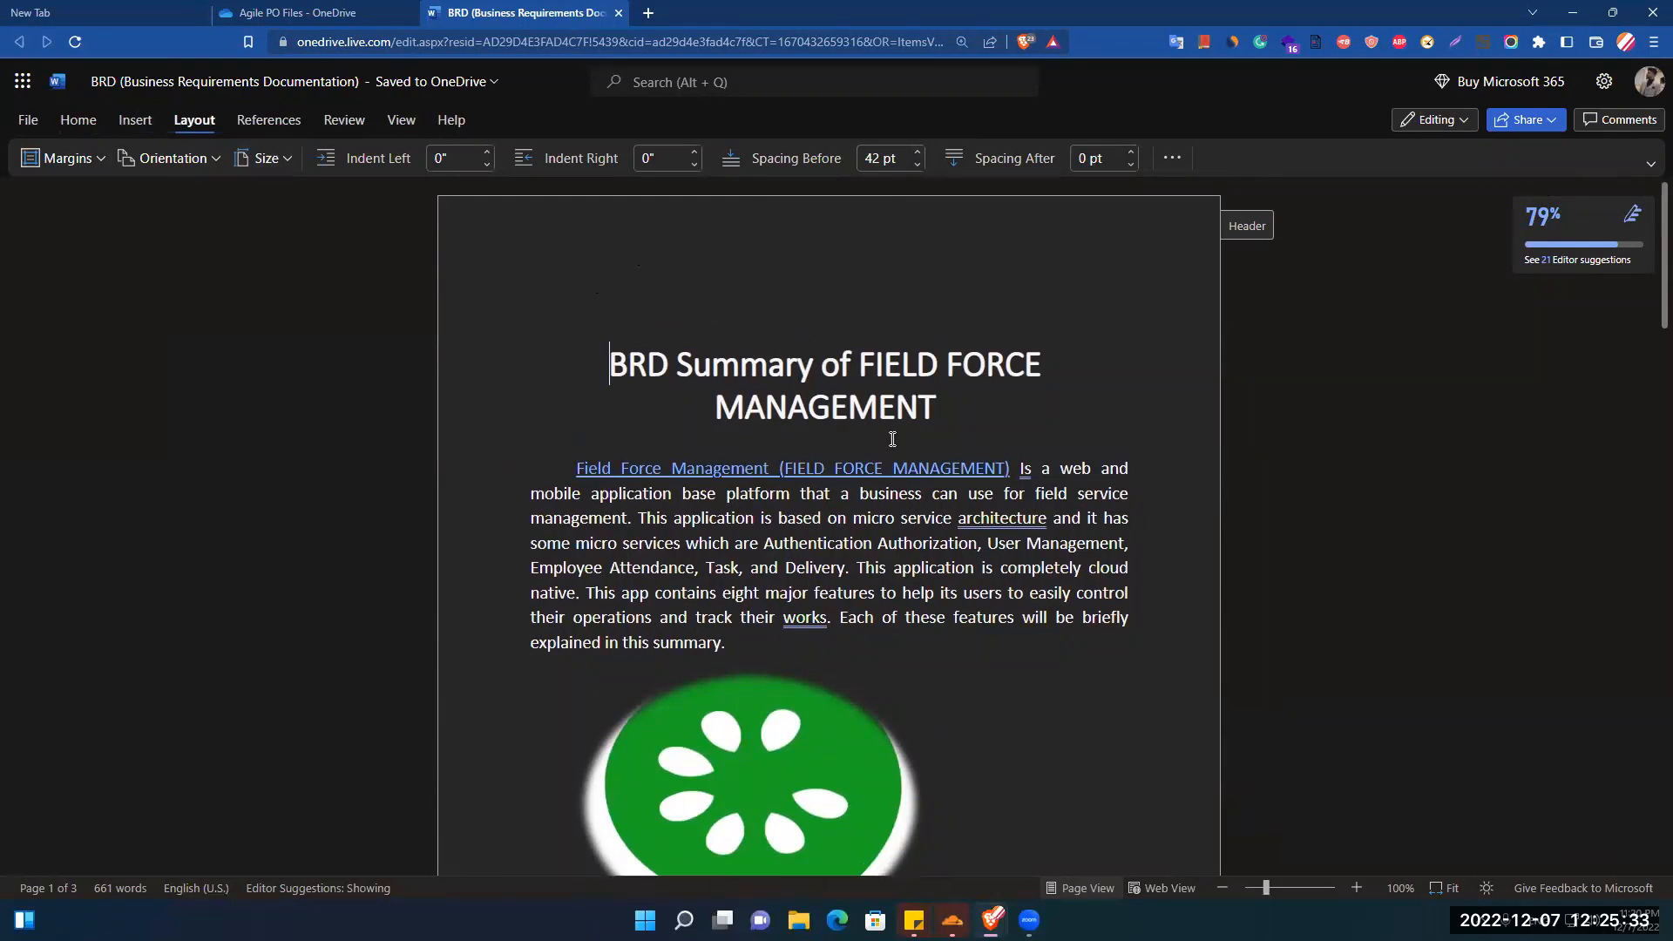
Increase the paragraph spacing after the document title by five increments
scroll(1645, 436, down, 10)
scroll(908, 241, up, 10)
click(1130, 164)
click(1130, 153)
click(1131, 154)
click(1131, 153)
click(1130, 153)
click(1131, 153)
Set the spacing after the introductory paragraph below the title to 36 pt
click(540, 679)
click(1132, 153)
click(1132, 154)
click(1131, 153)
click(1132, 154)
click(1131, 153)
drag(1663, 278, 1630, 127)
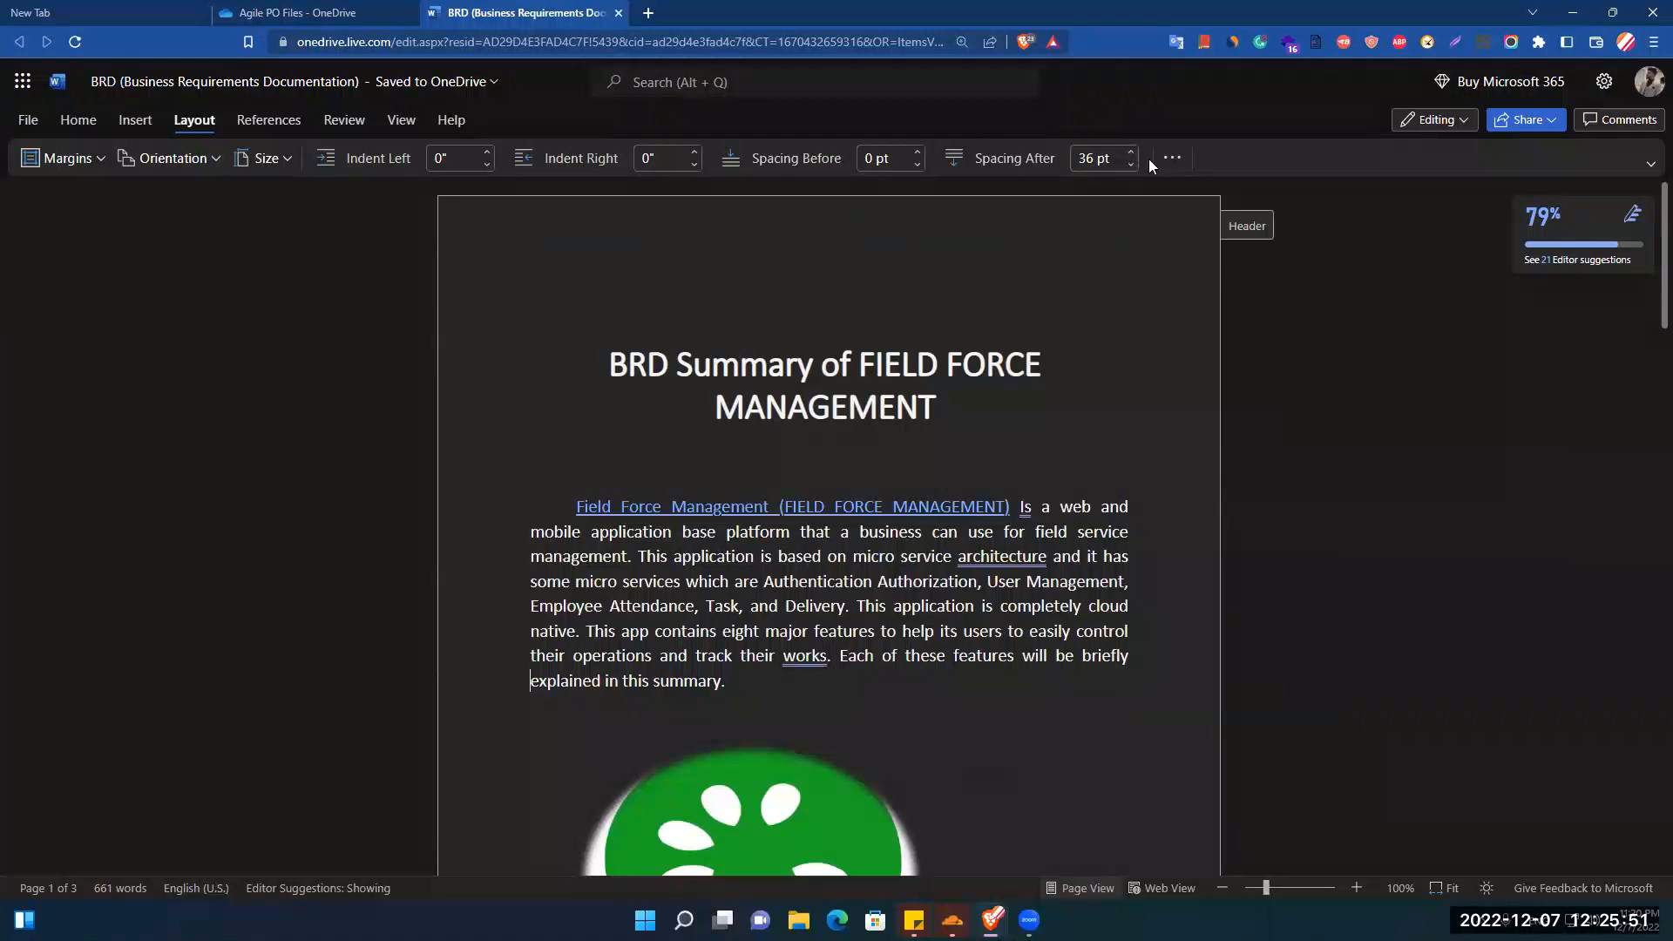
click(1178, 162)
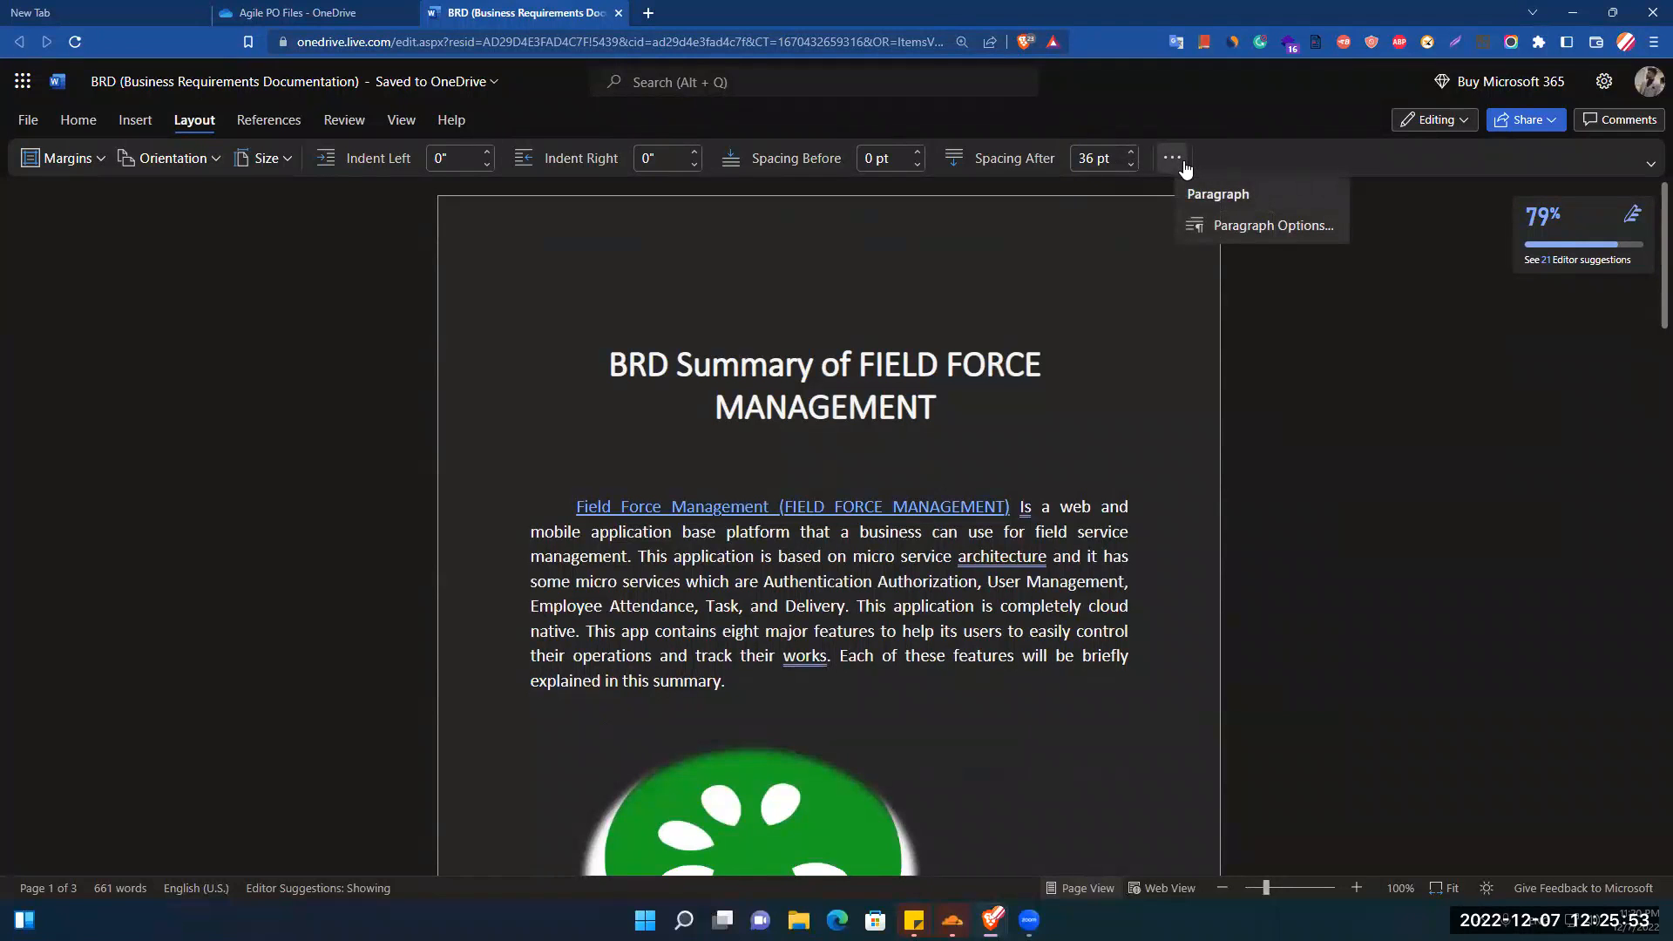
click(258, 122)
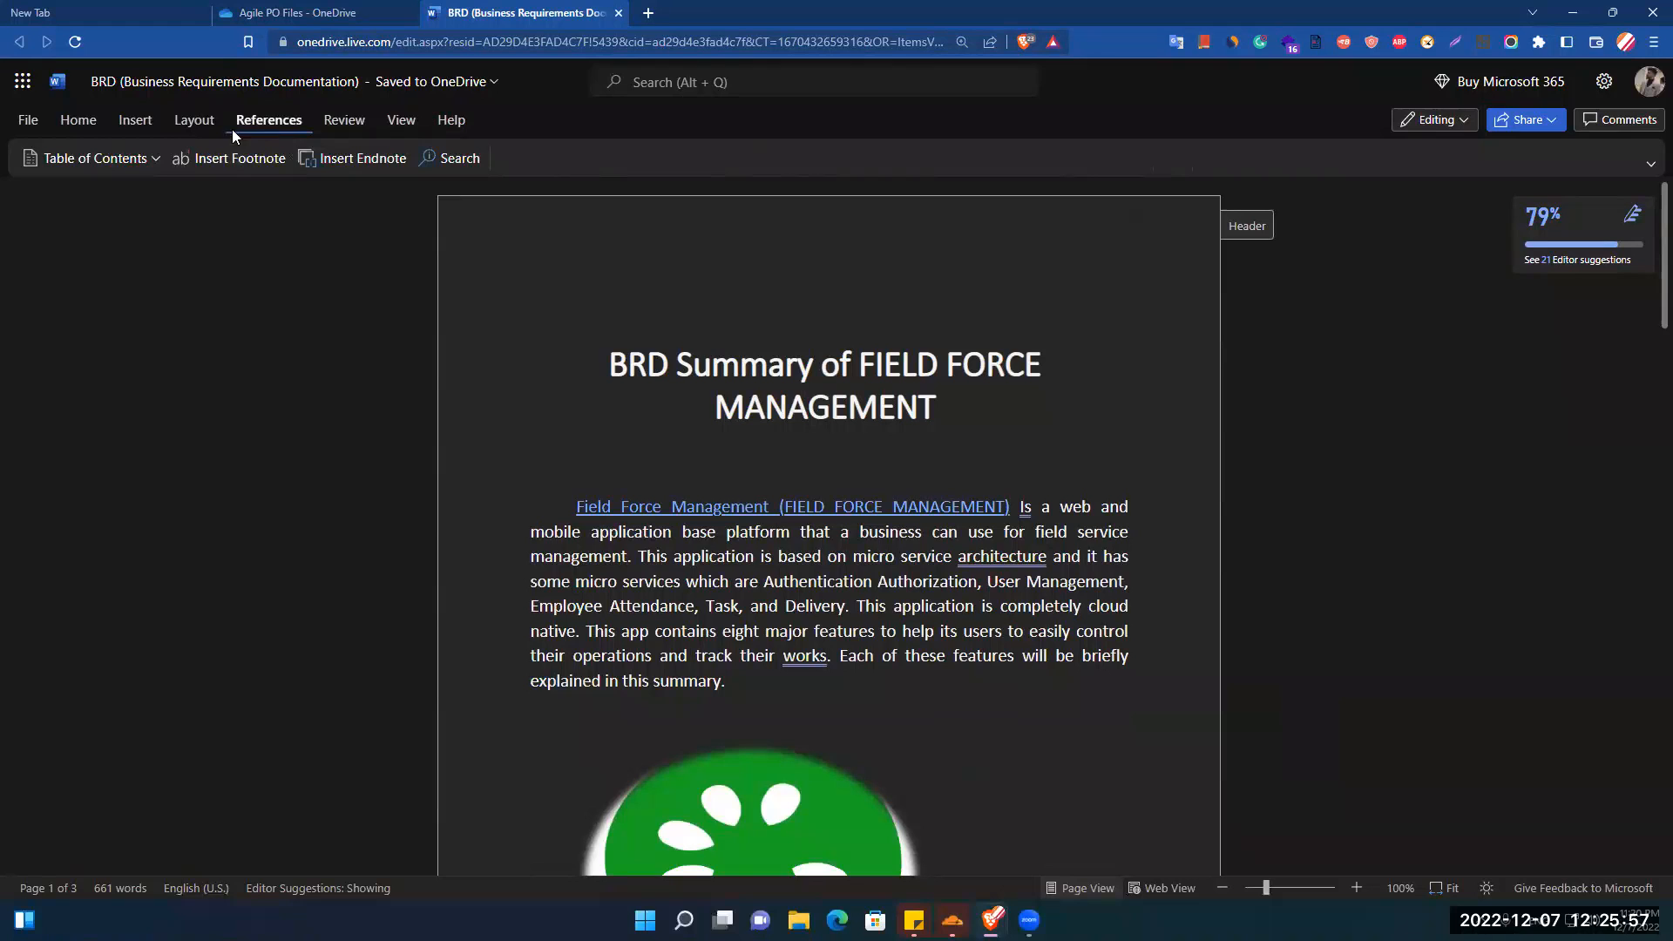
click(387, 122)
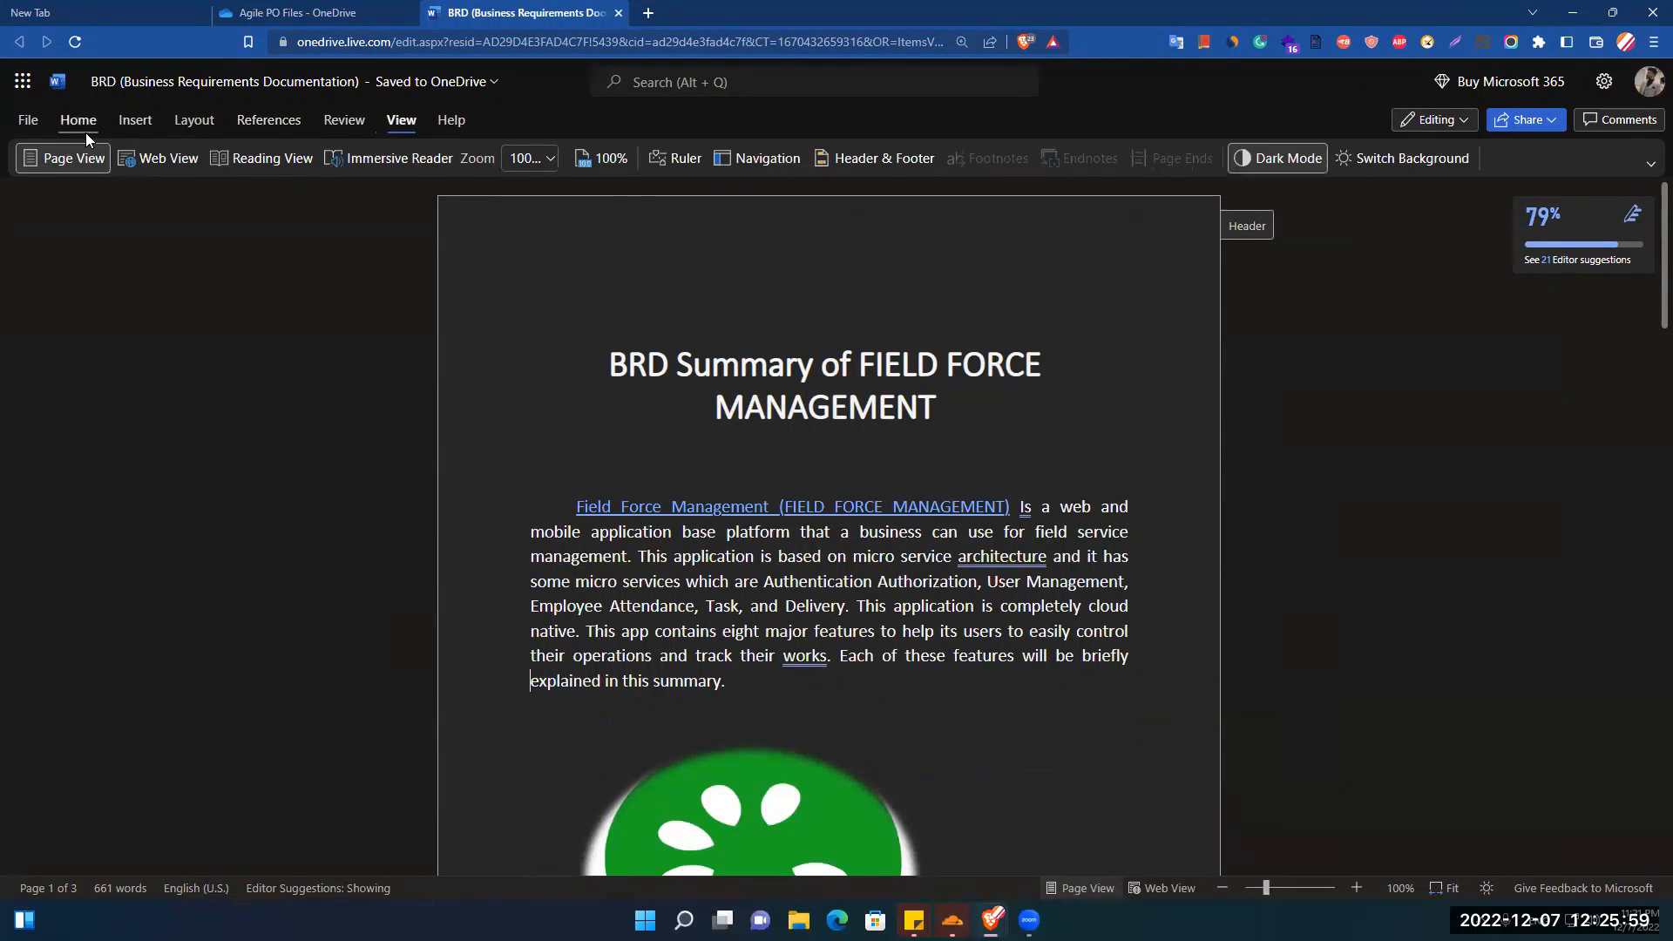
click(86, 130)
Add two new lines after the last paragraph on page 3 and insert a table with three columns and three rows
click(132, 129)
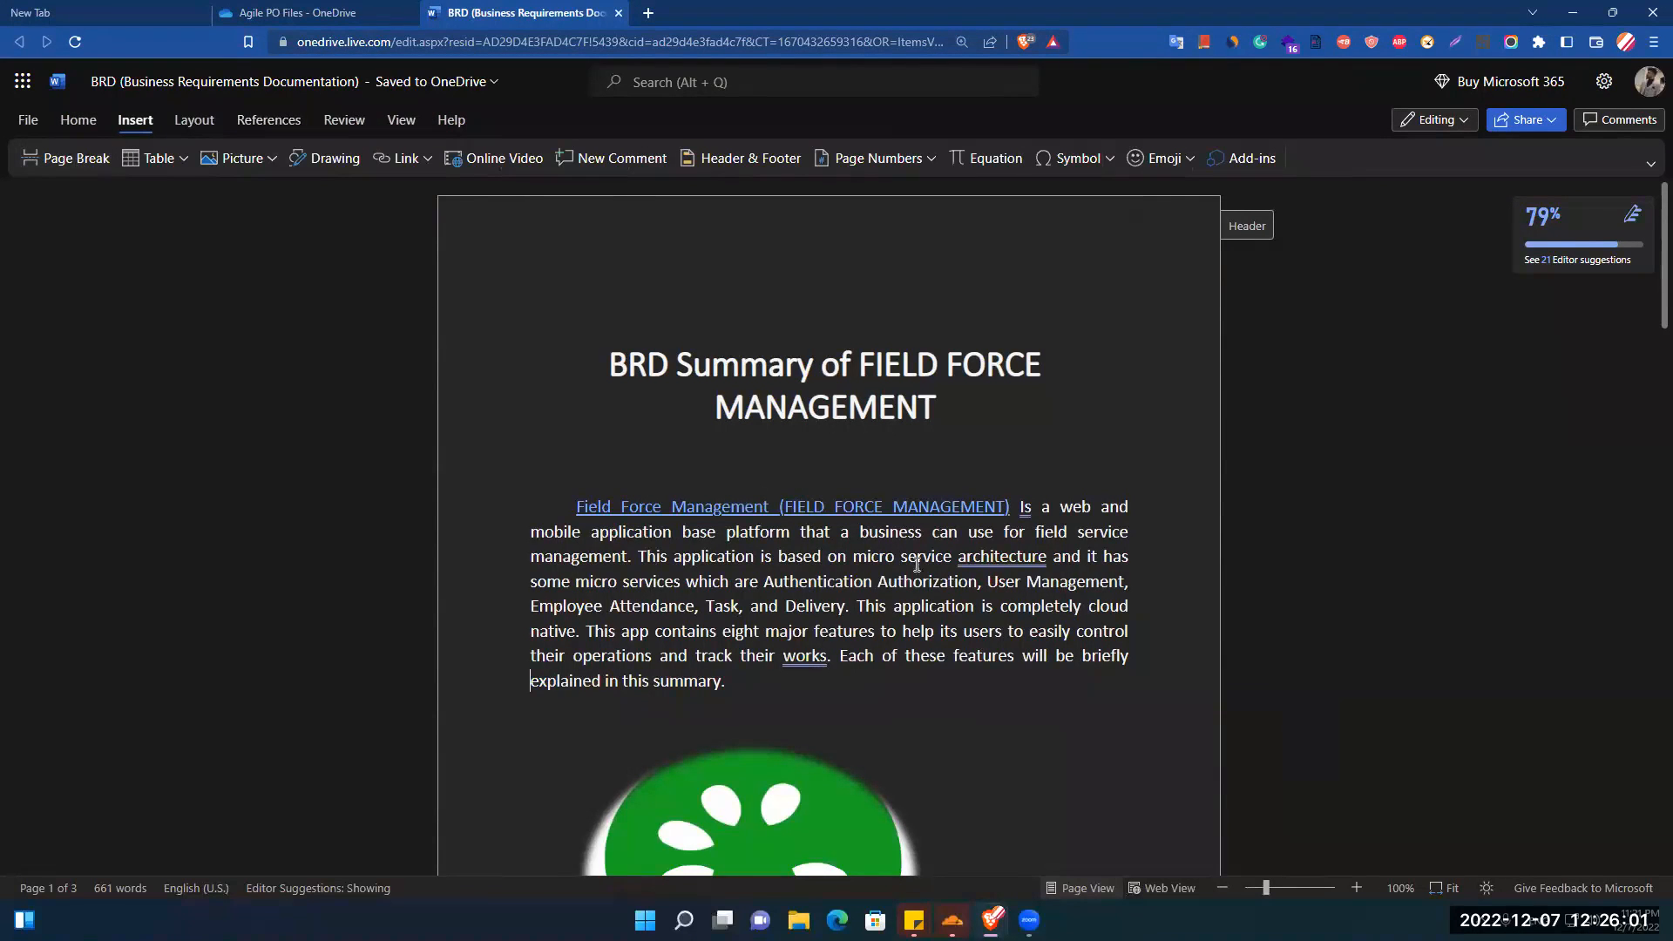
scroll(1649, 314, down, 9)
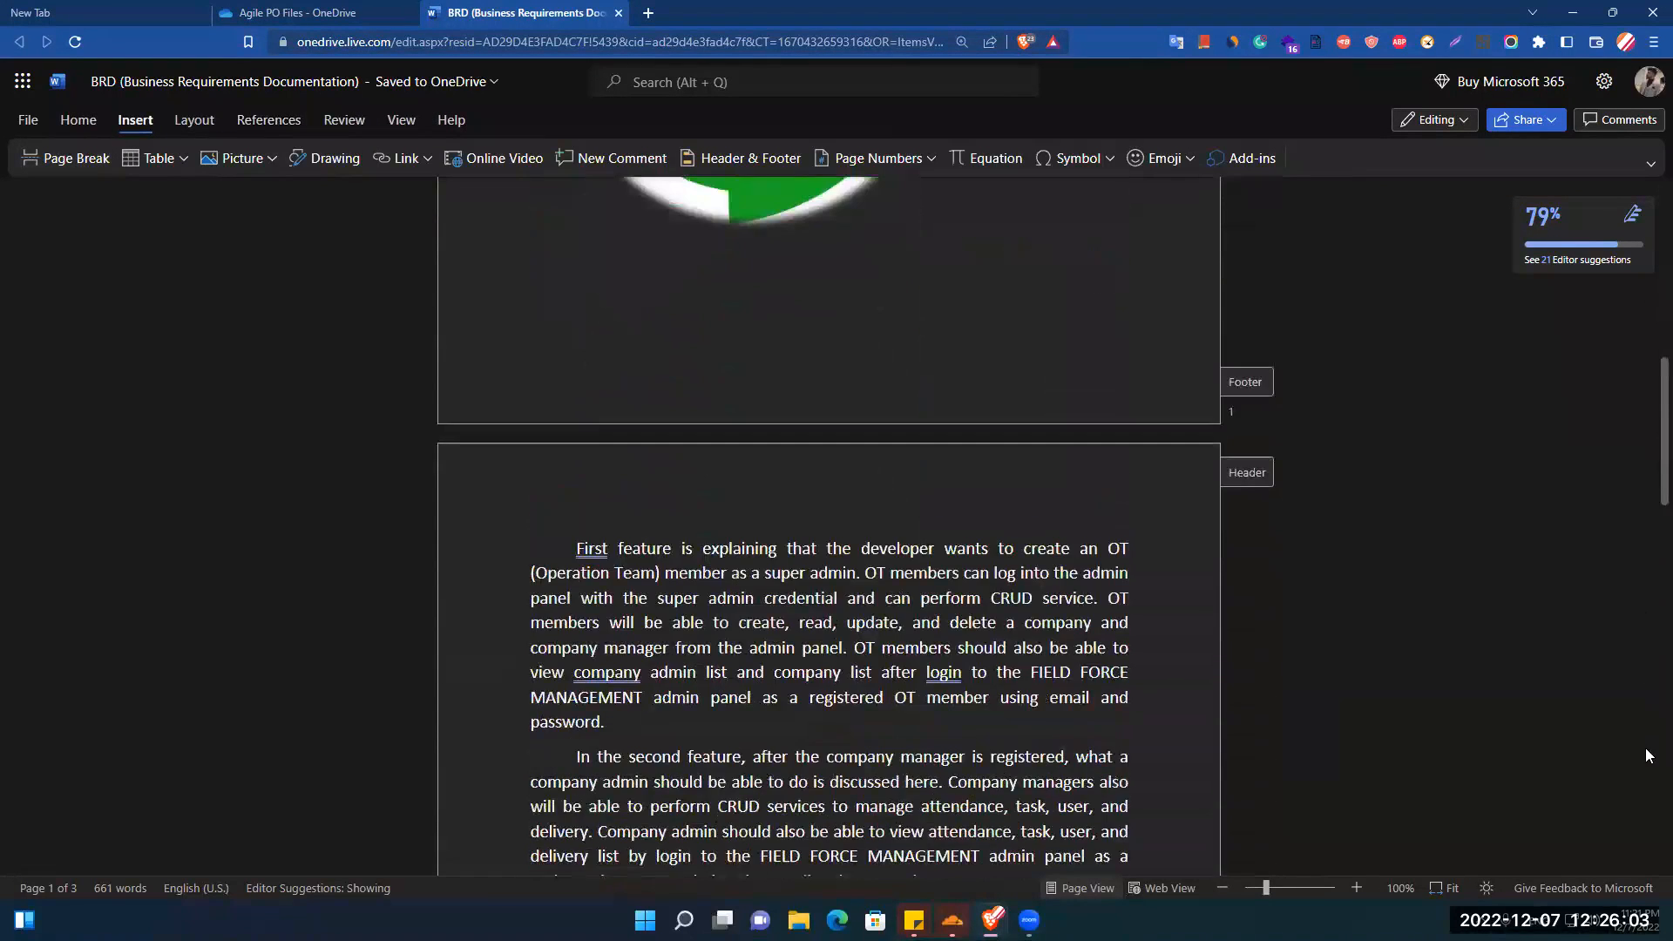
drag(1648, 756, 1648, 811)
click(1034, 405)
key(Return)
key(Return)
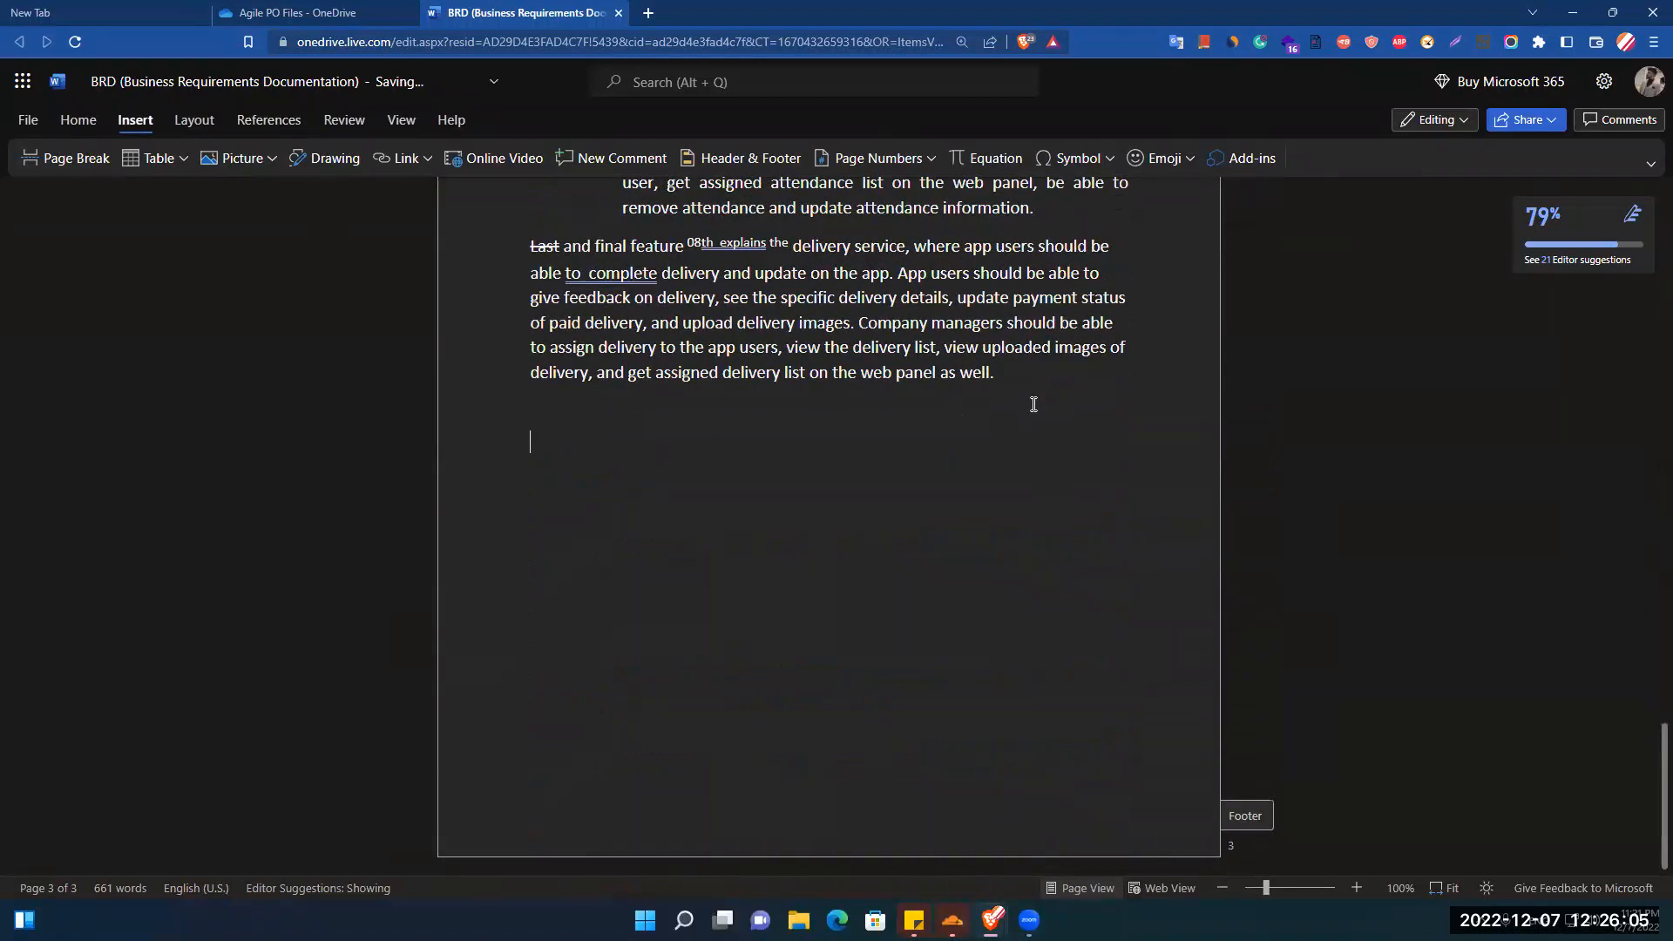
click(190, 164)
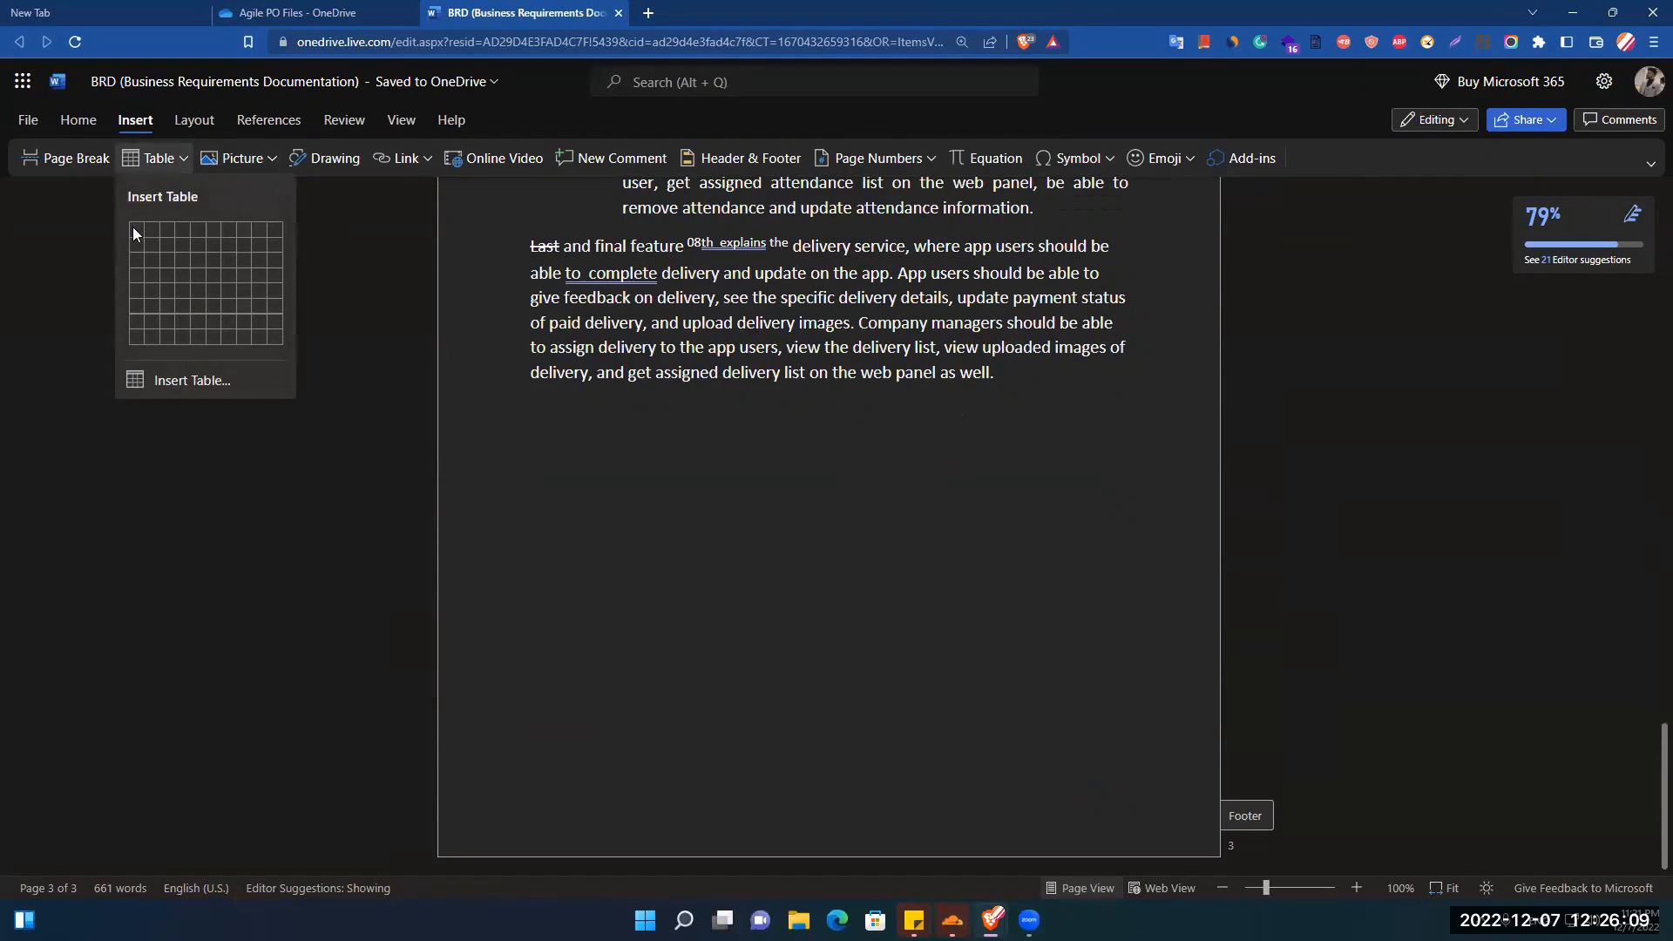
click(167, 258)
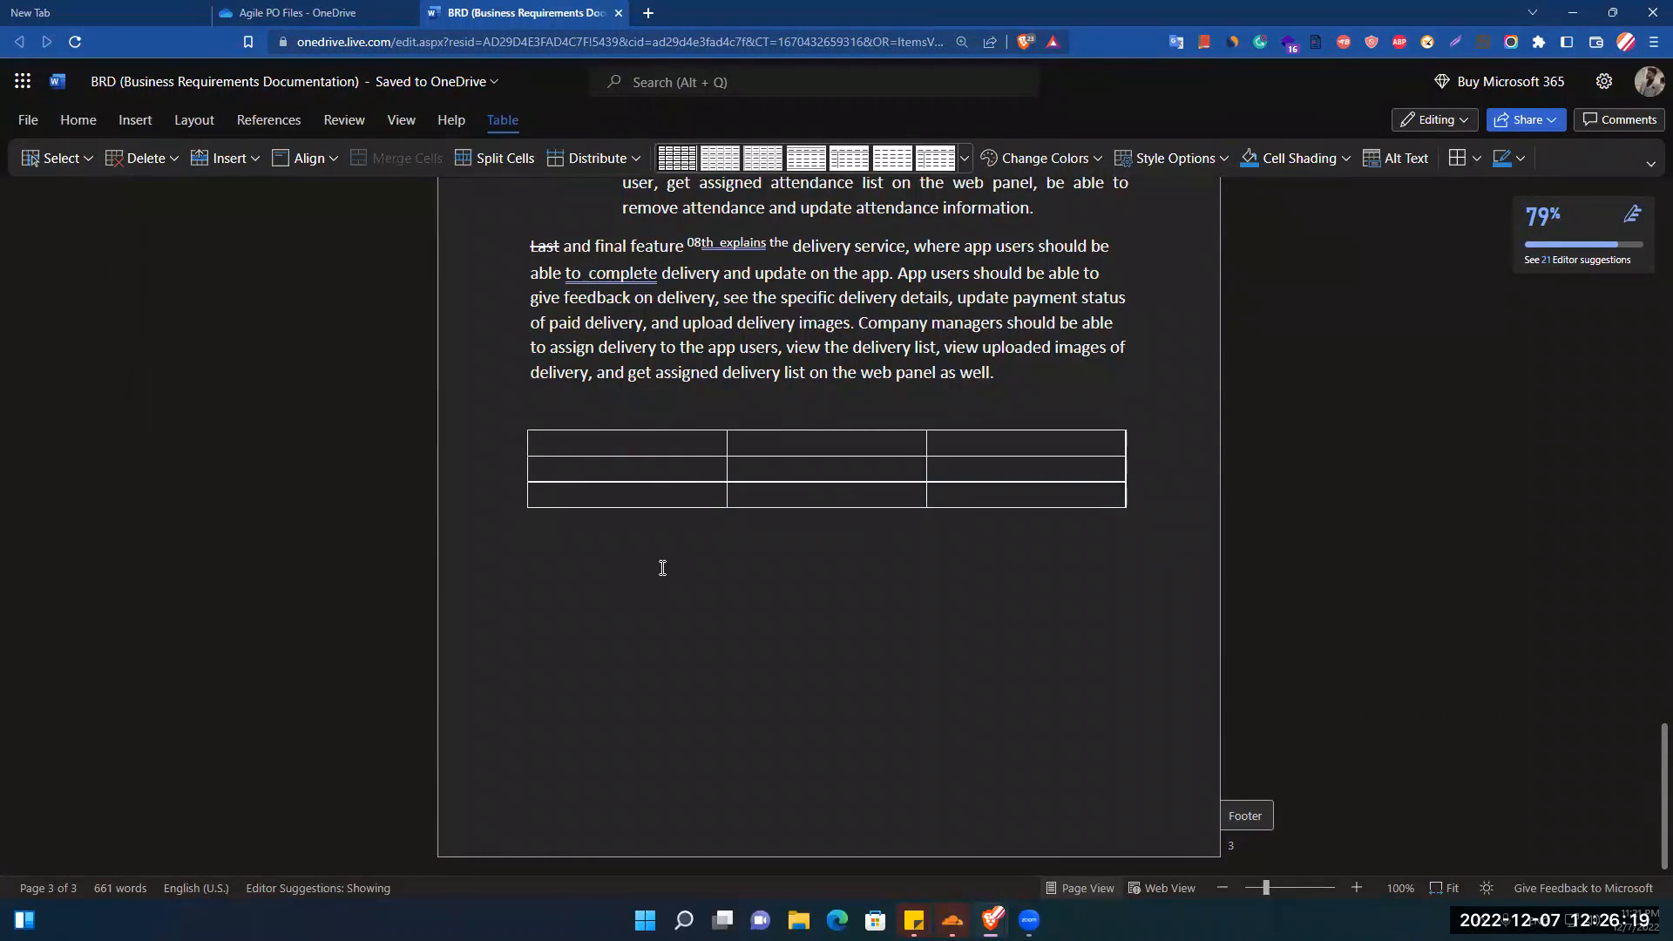
Enter Title, Description and Comments as the table's header row, narrow the Title column and widen the other two
text(Title)
key(Tab)
text(Description)
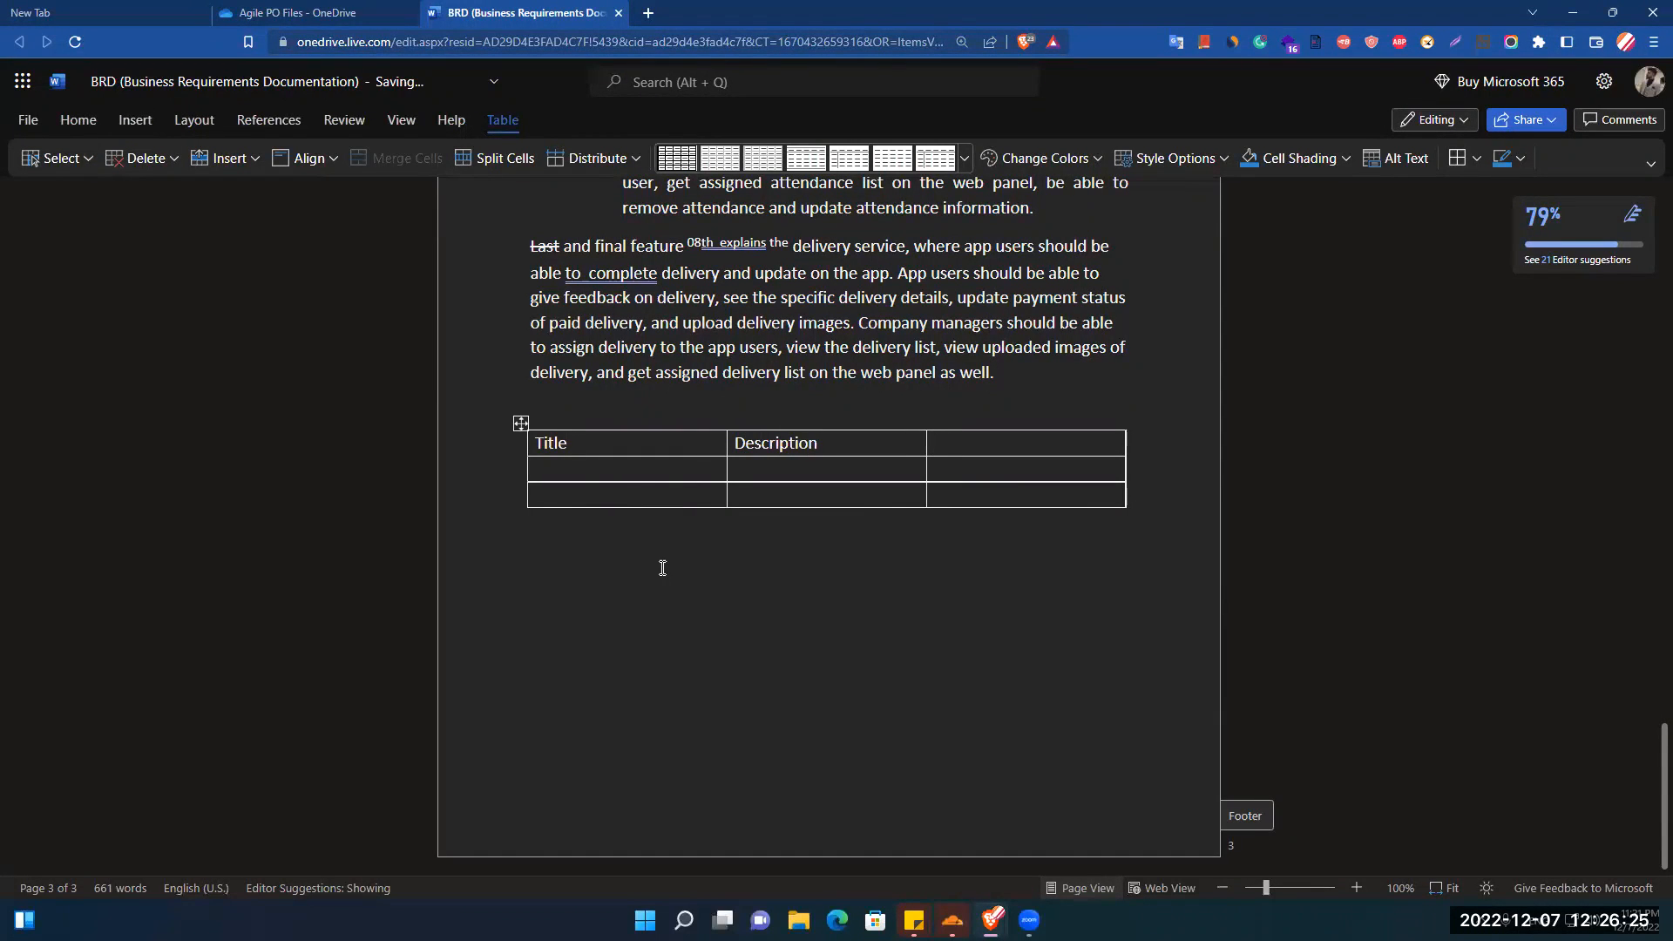
key(Left)
text(Comments)
drag(727, 440, 664, 436)
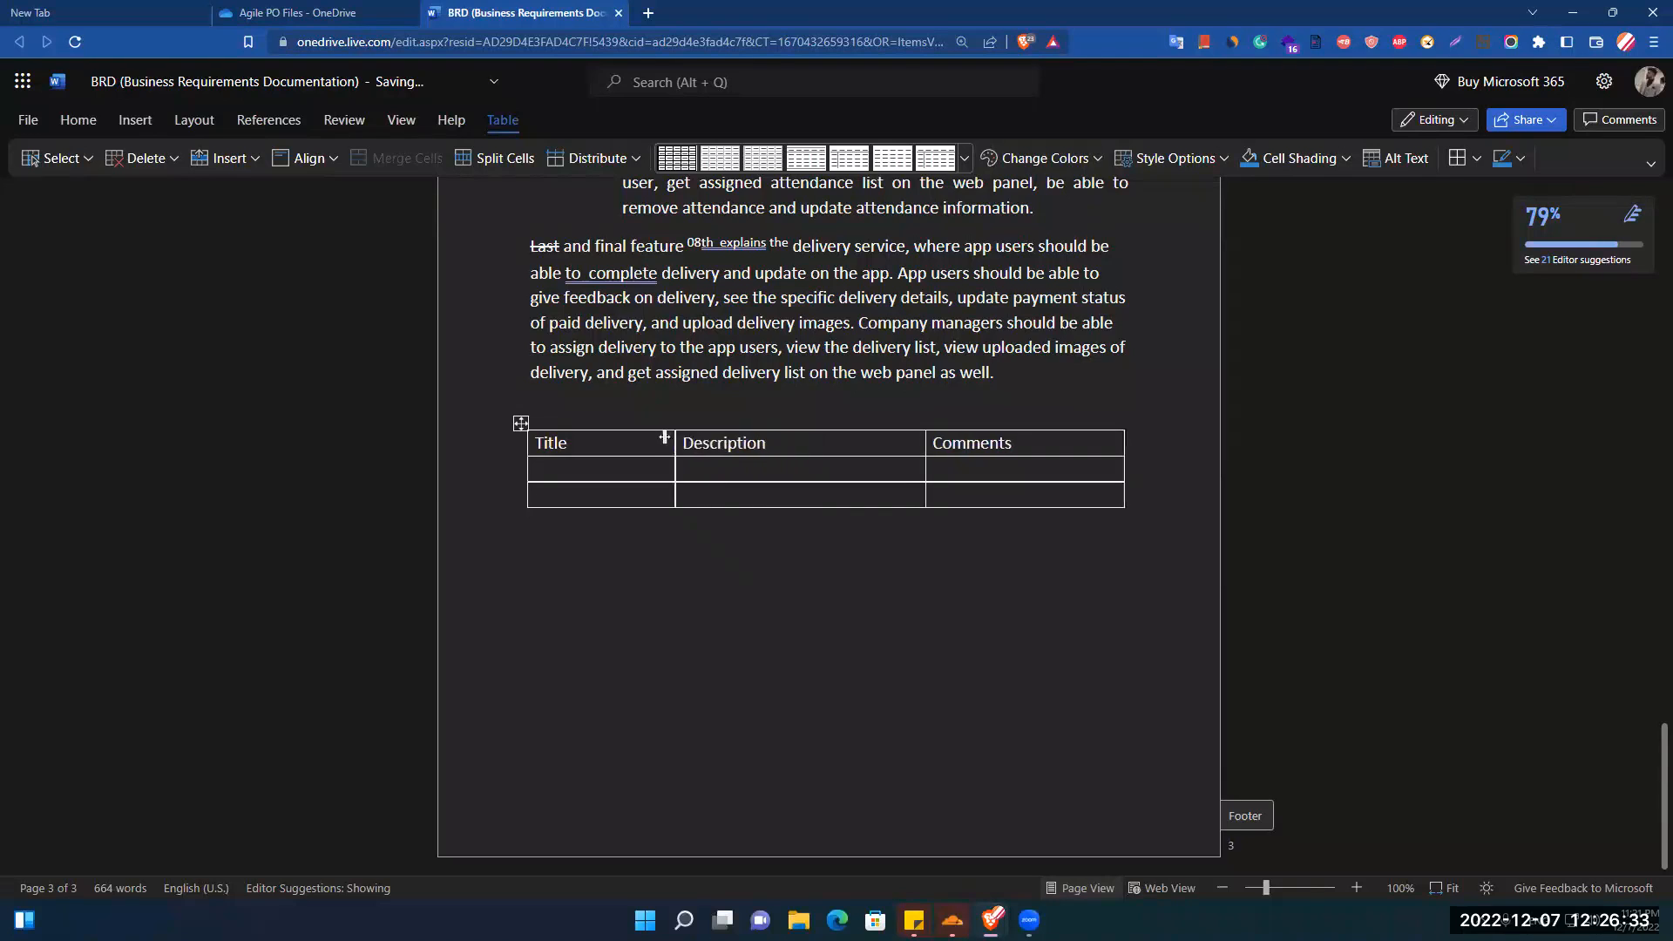
drag(925, 442, 892, 442)
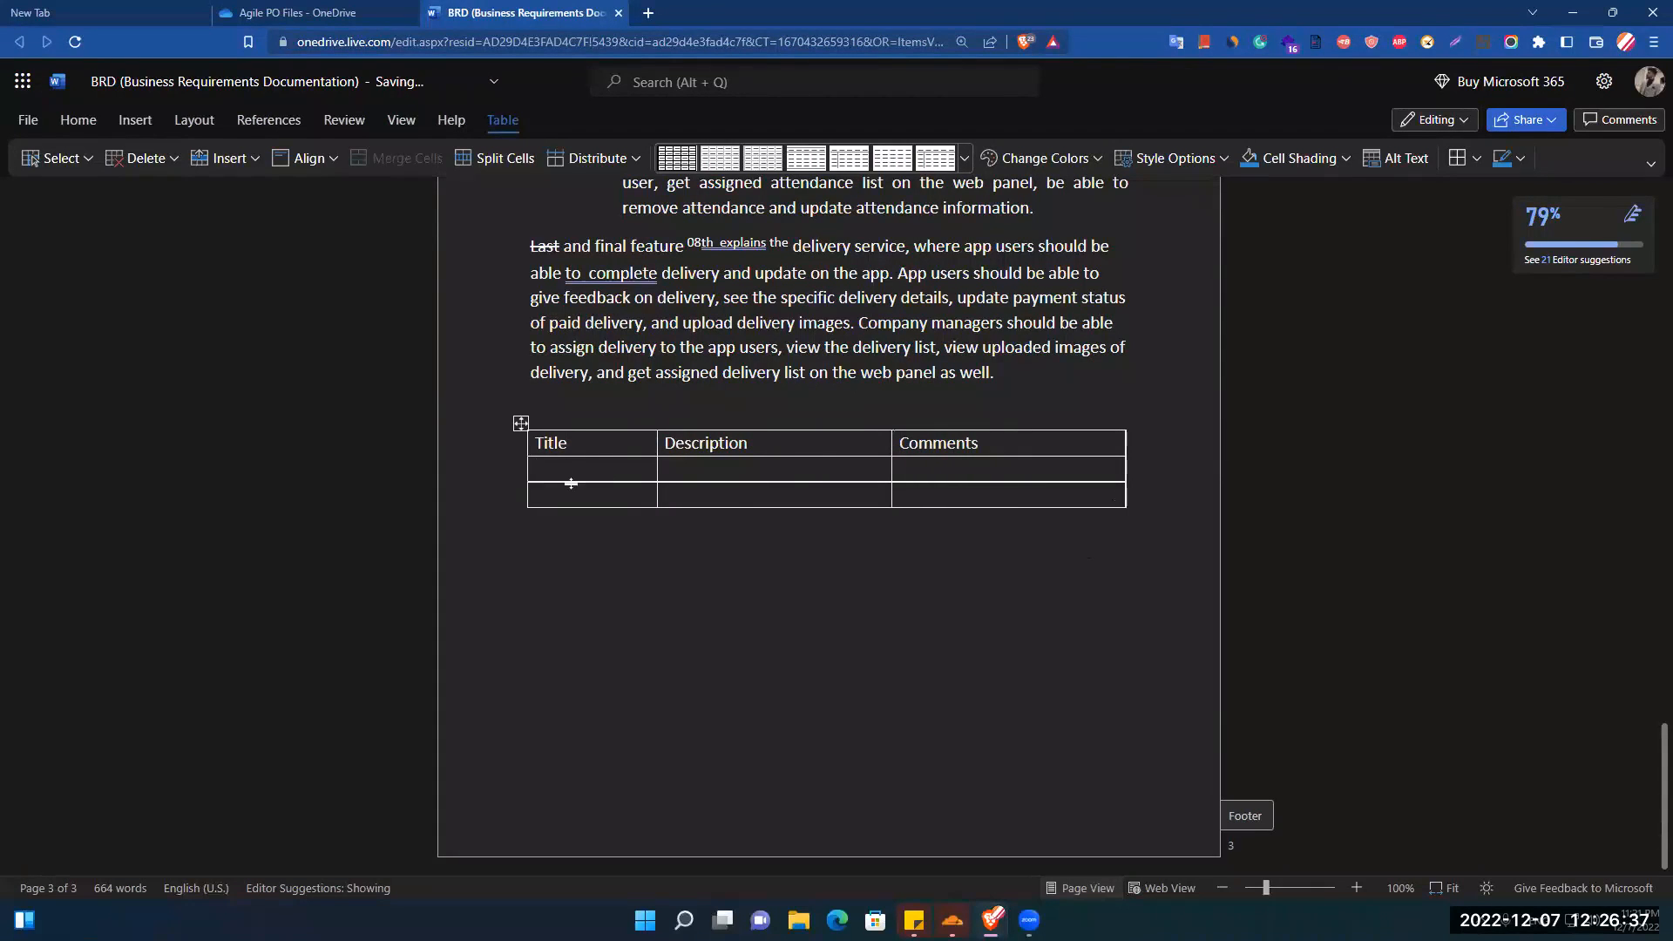
Enter "sadfasdf" in the third row's Comments cell and append three new rows to the table
click(1007, 462)
text(sadfasdf)
key(Tab)
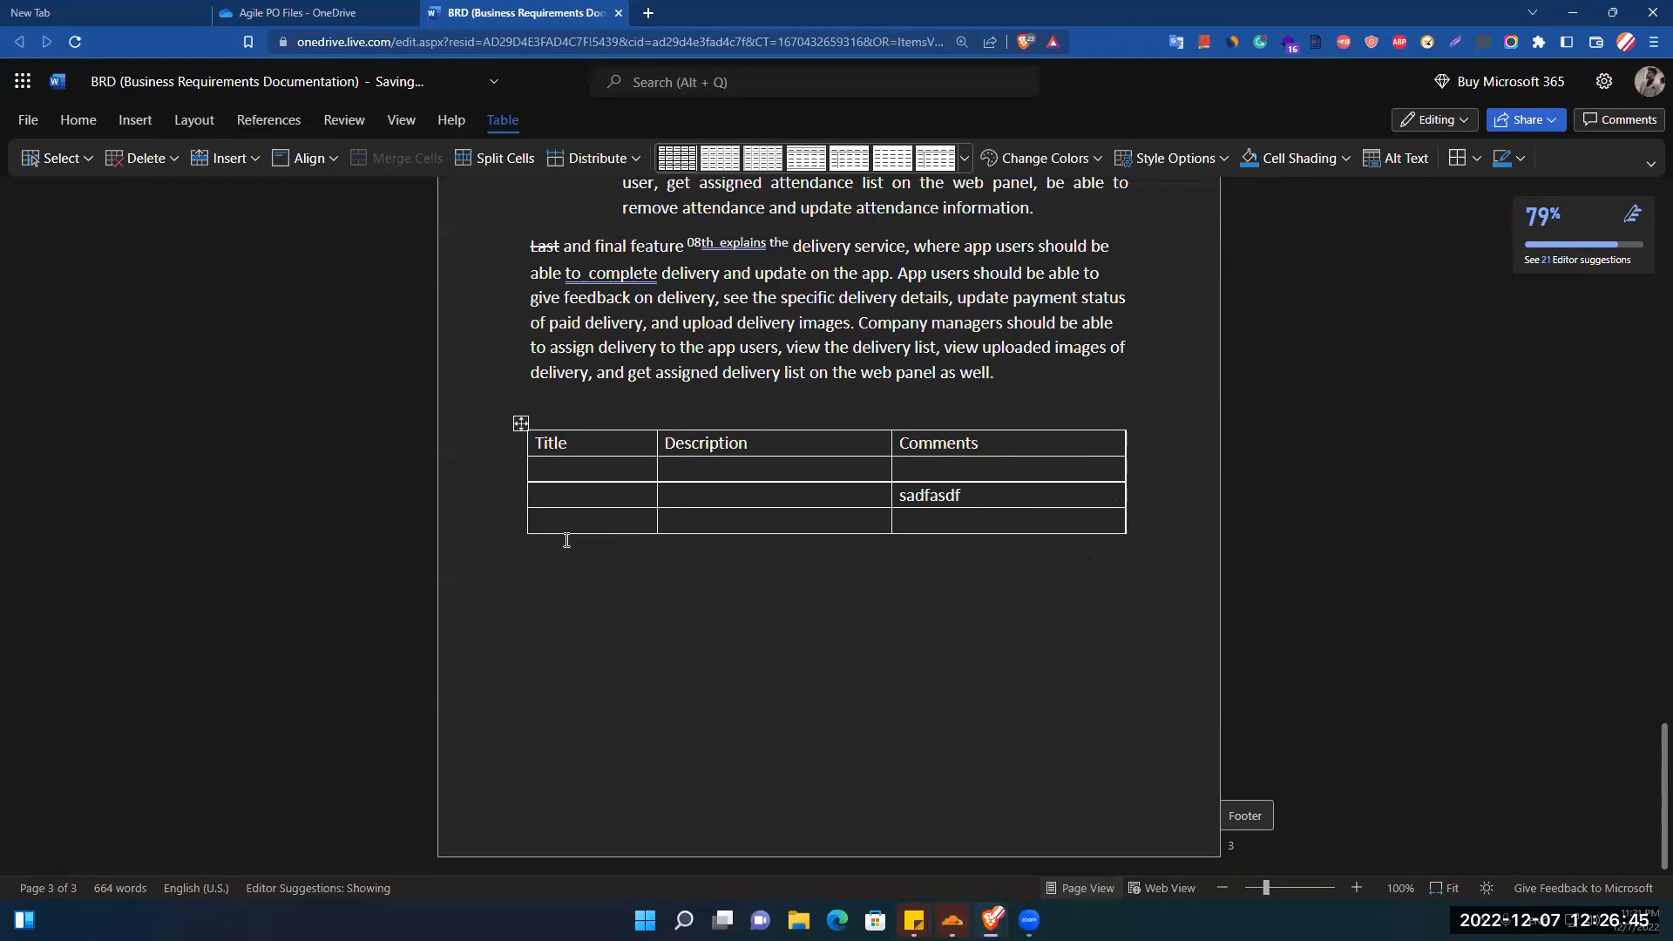
click(941, 516)
key(Tab)
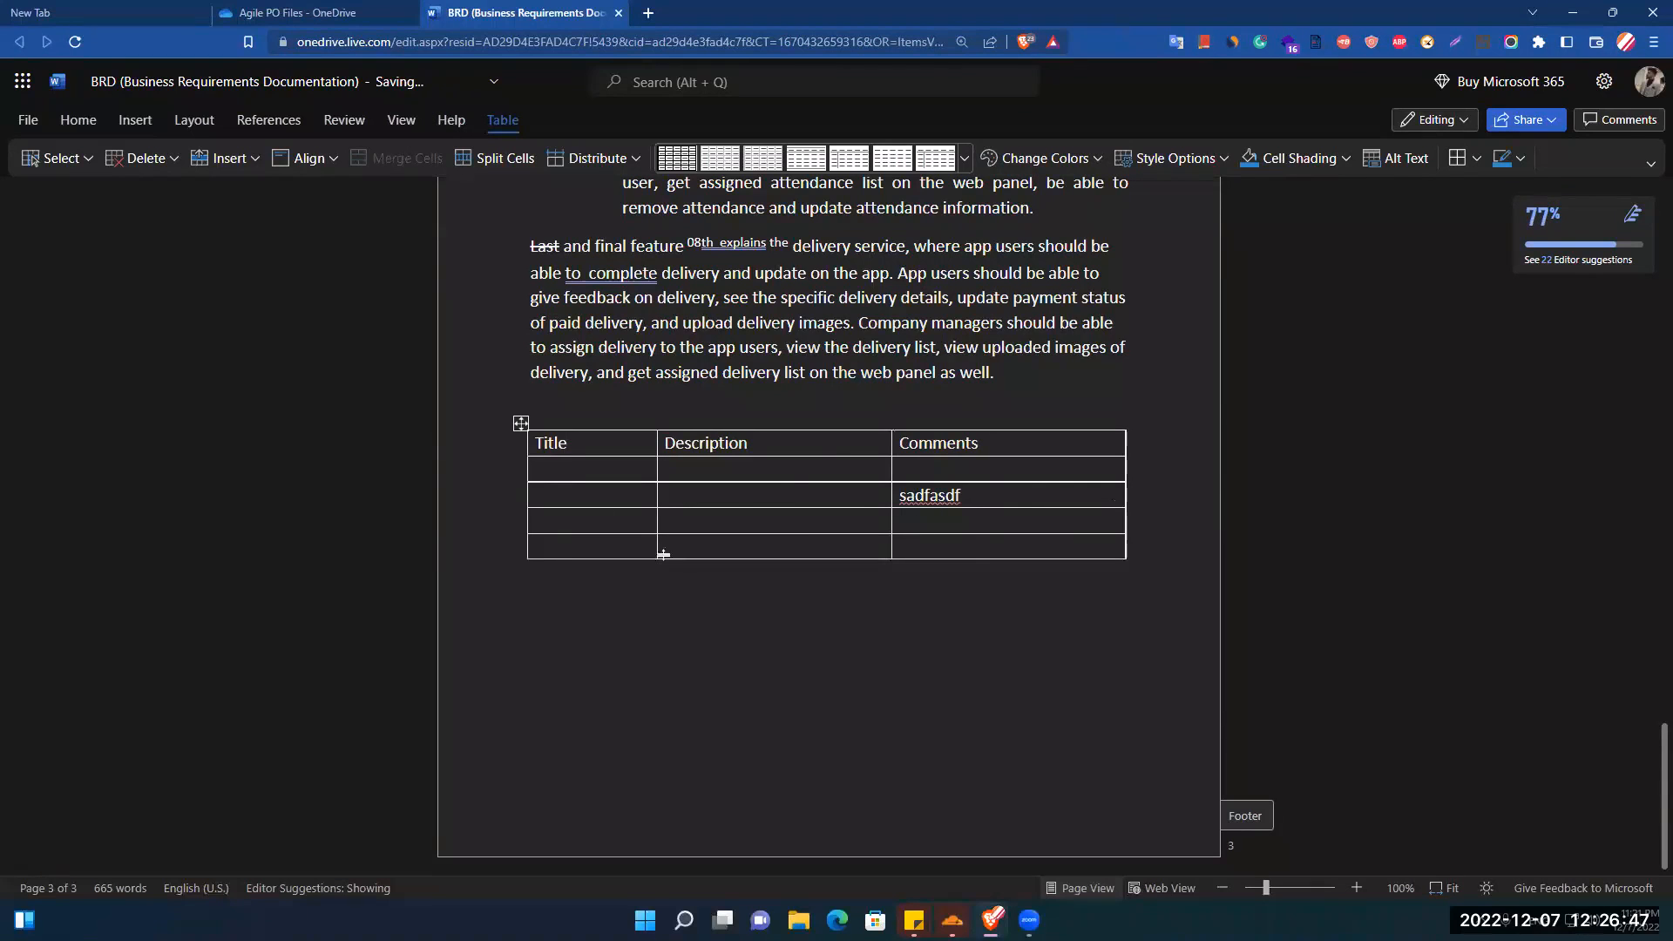
click(975, 538)
key(Tab)
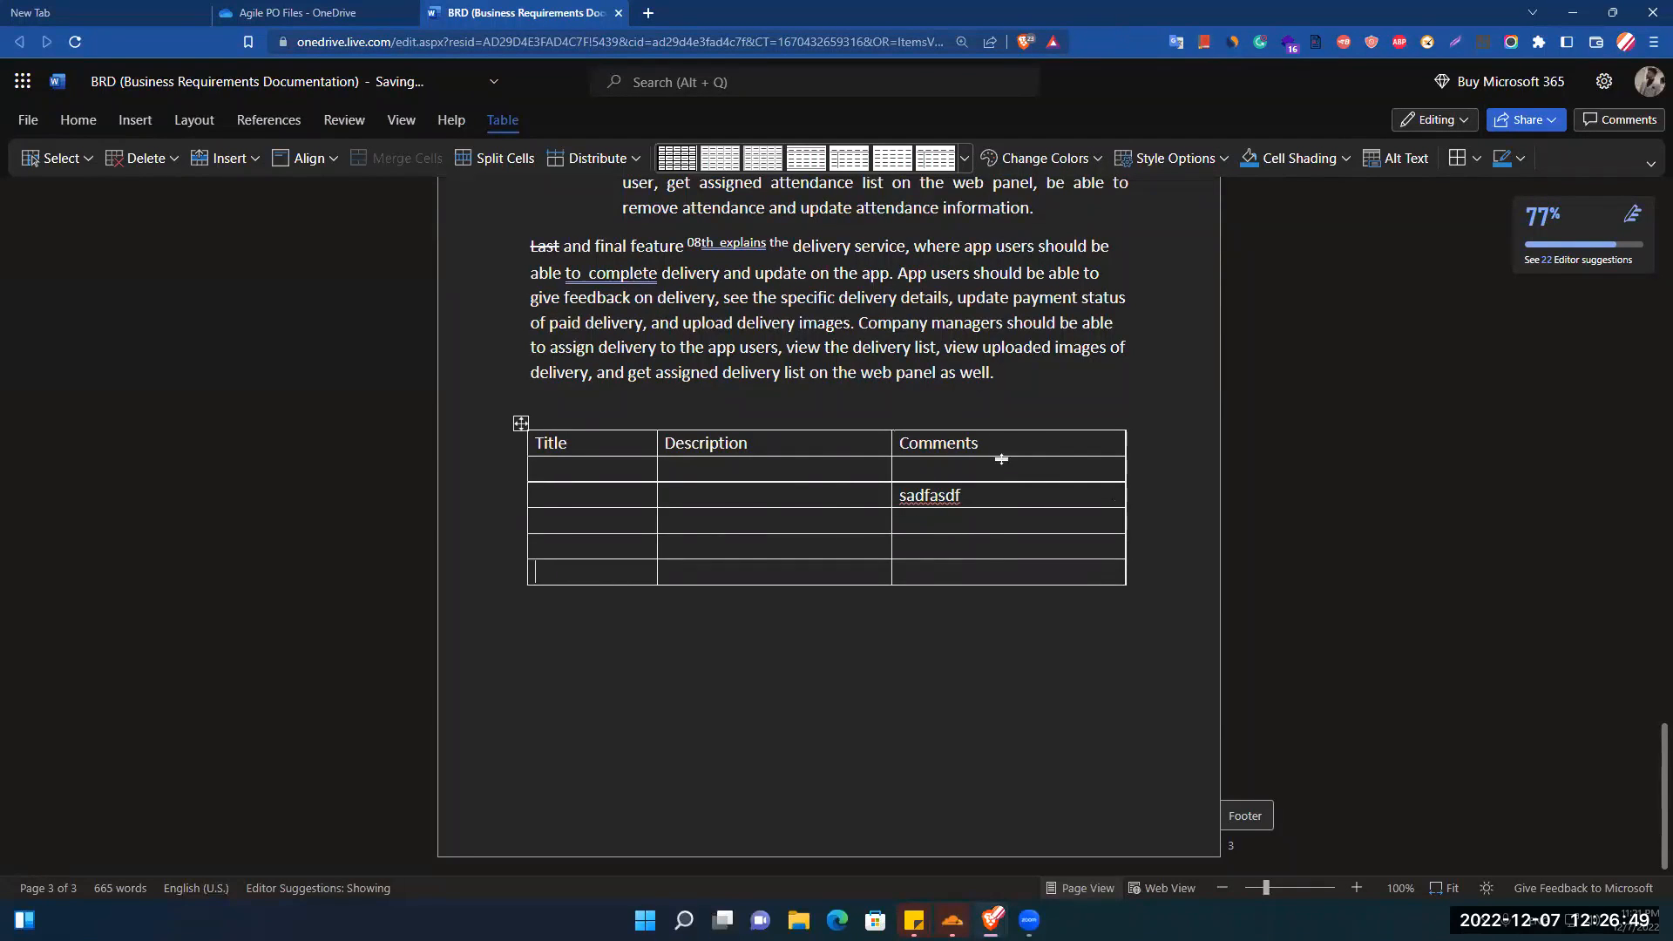
Change the font color of the table's whole header row to orange
drag(1014, 448, 588, 436)
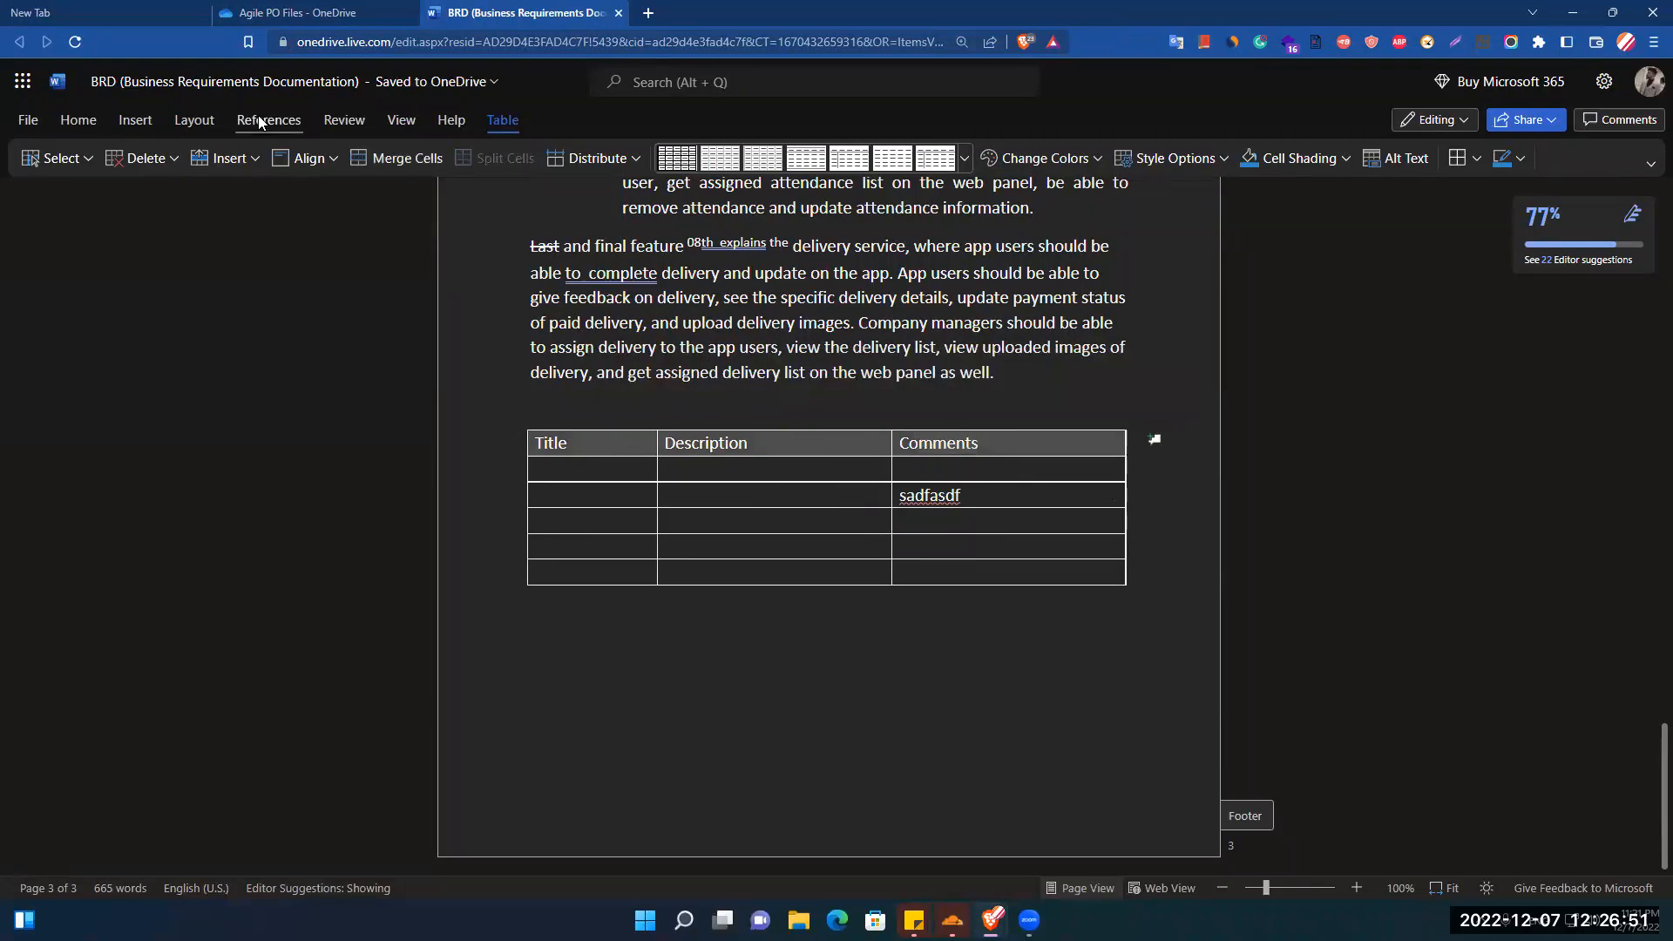
click(30, 122)
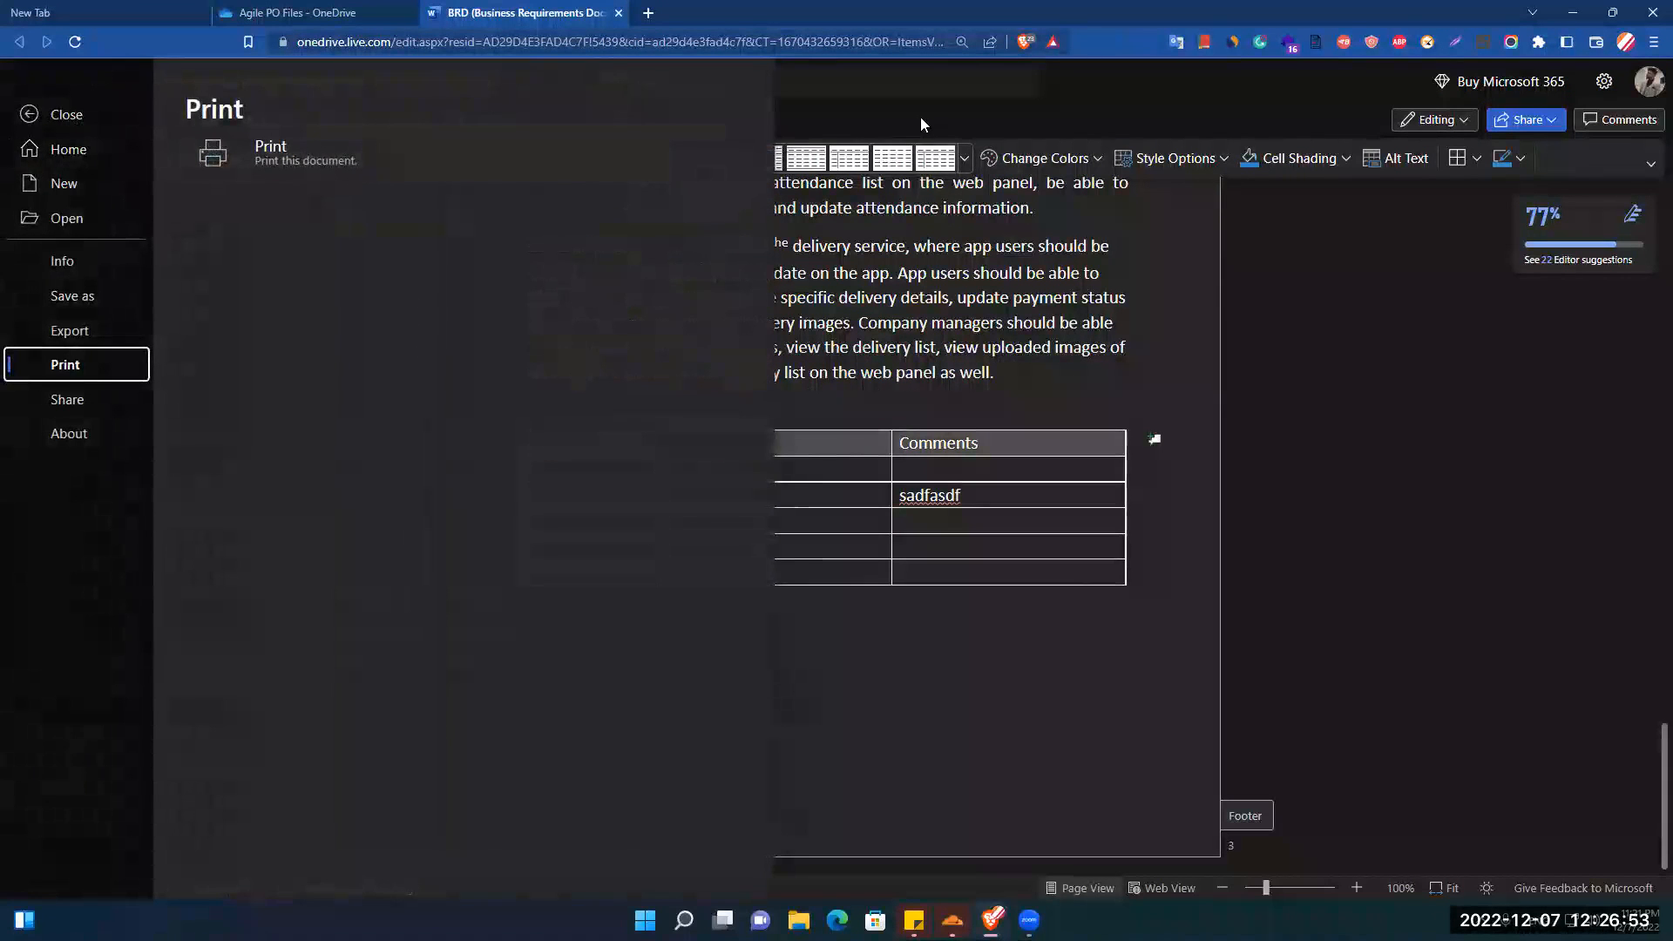
click(86, 128)
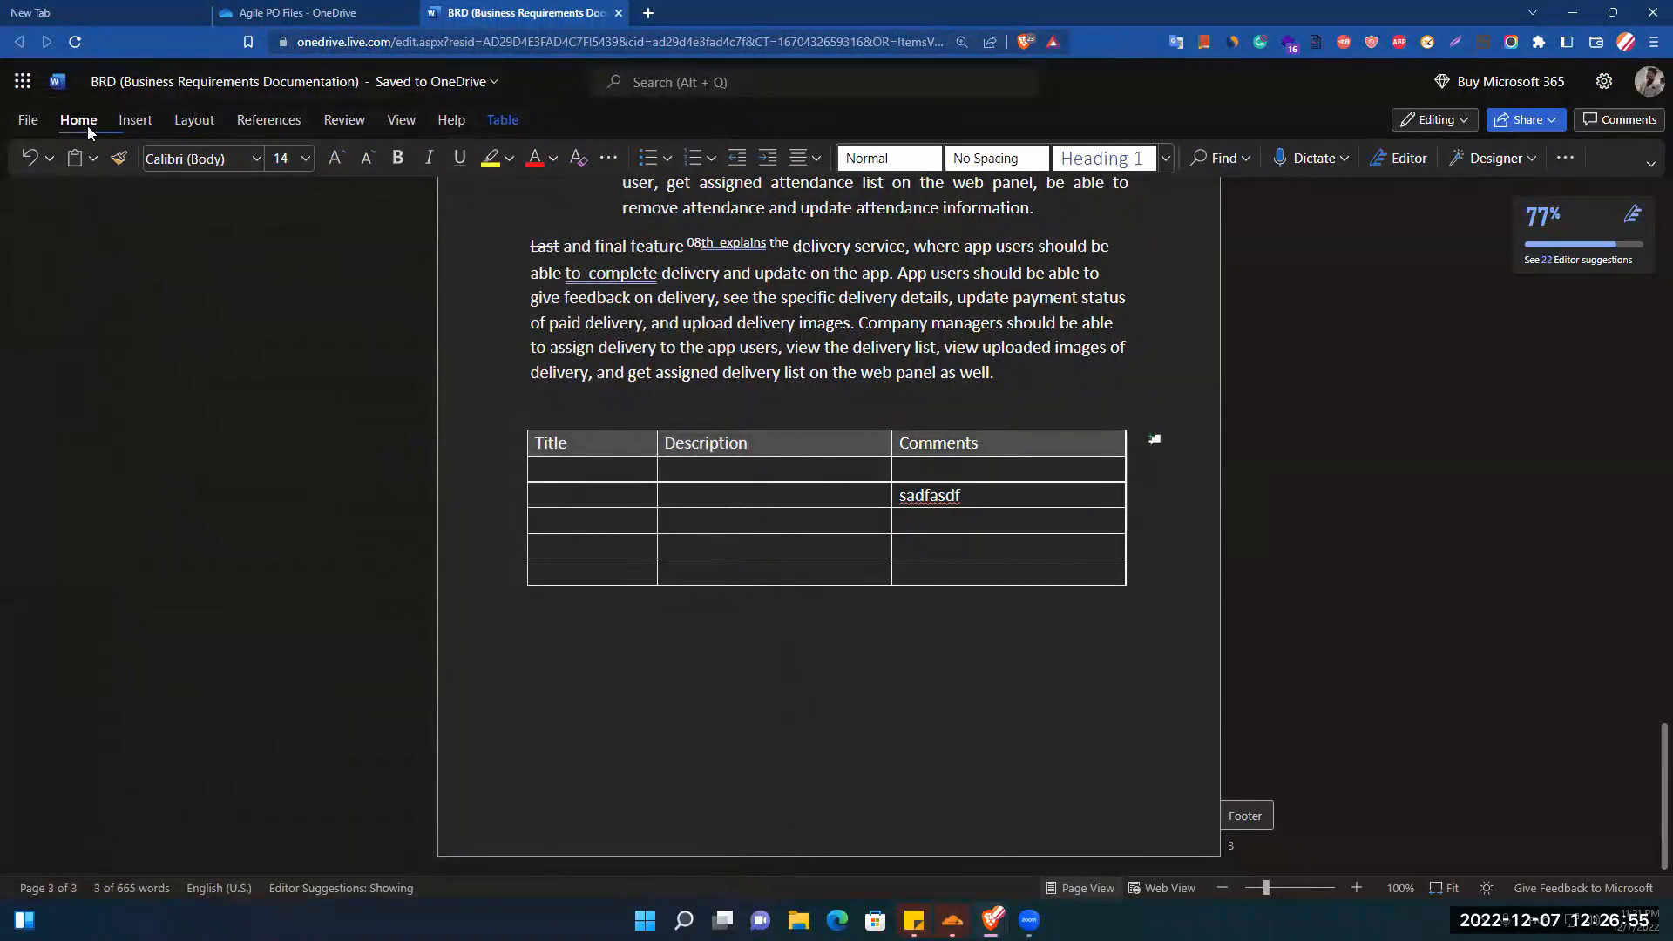
click(554, 157)
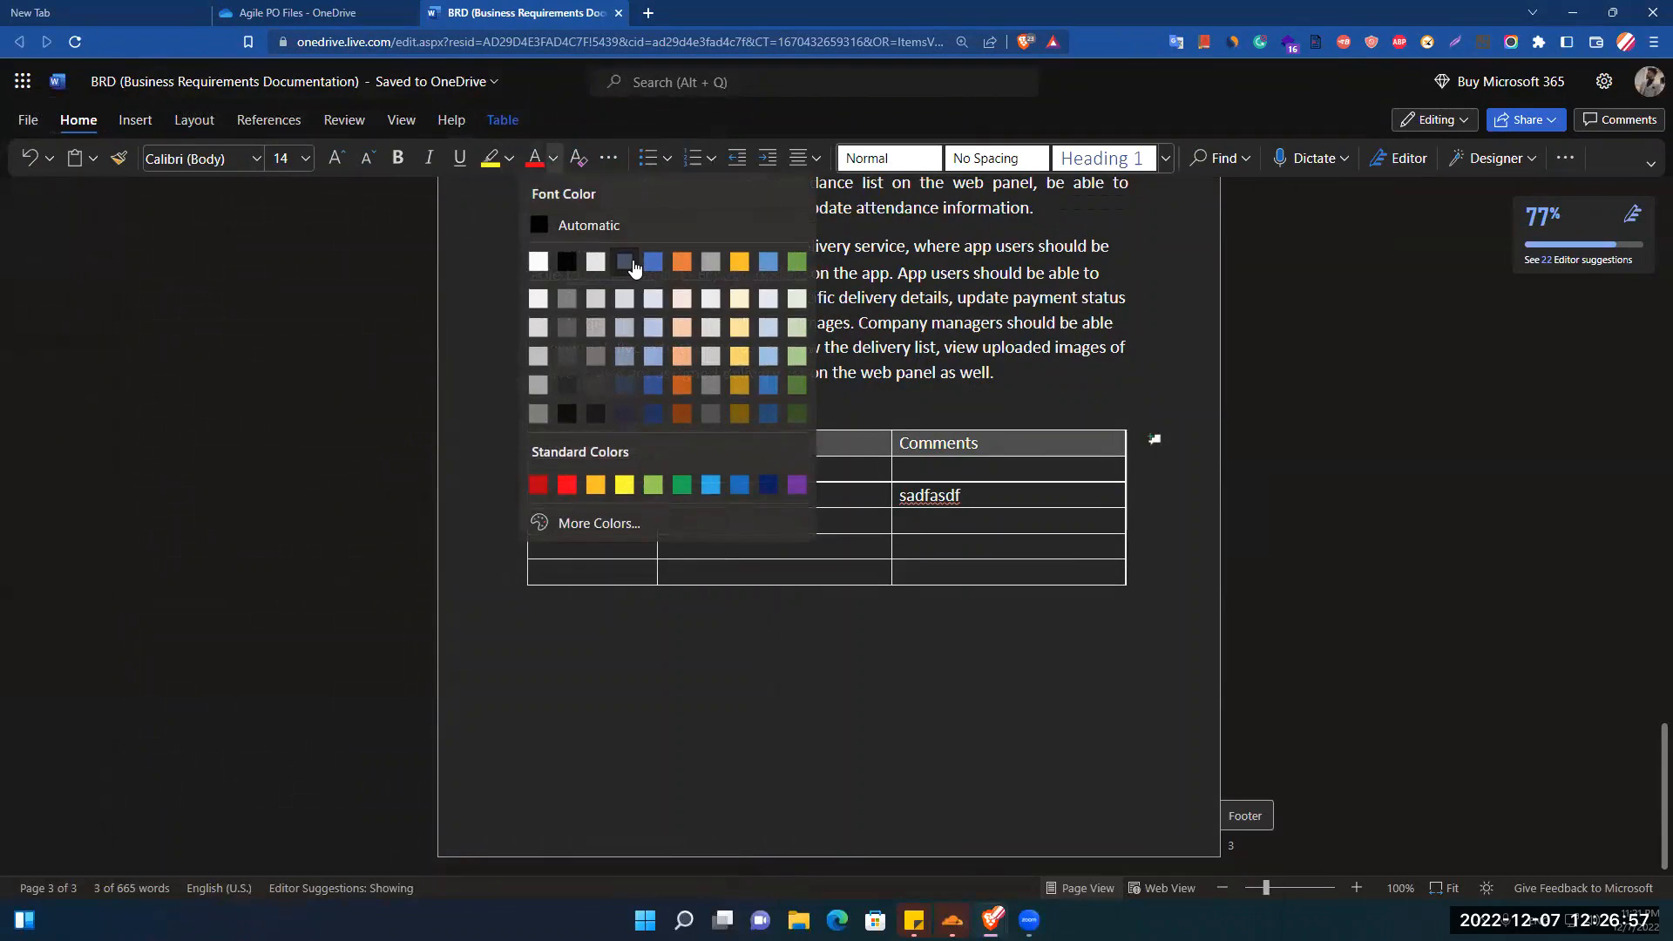
click(681, 262)
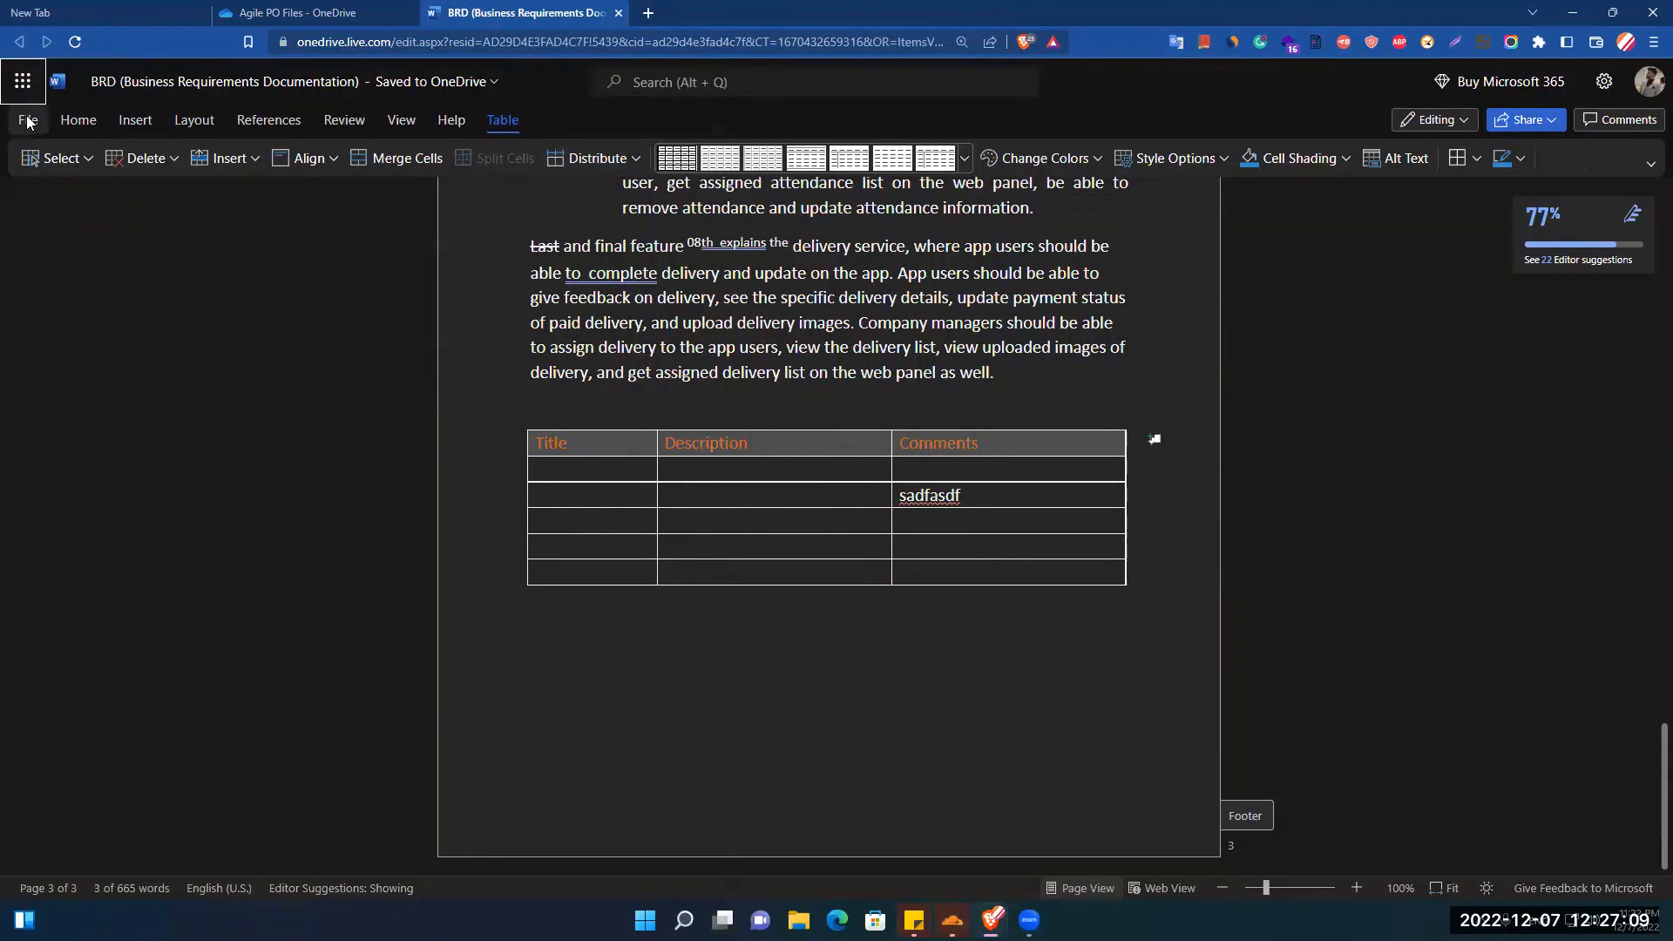
click(23, 81)
click(392, 229)
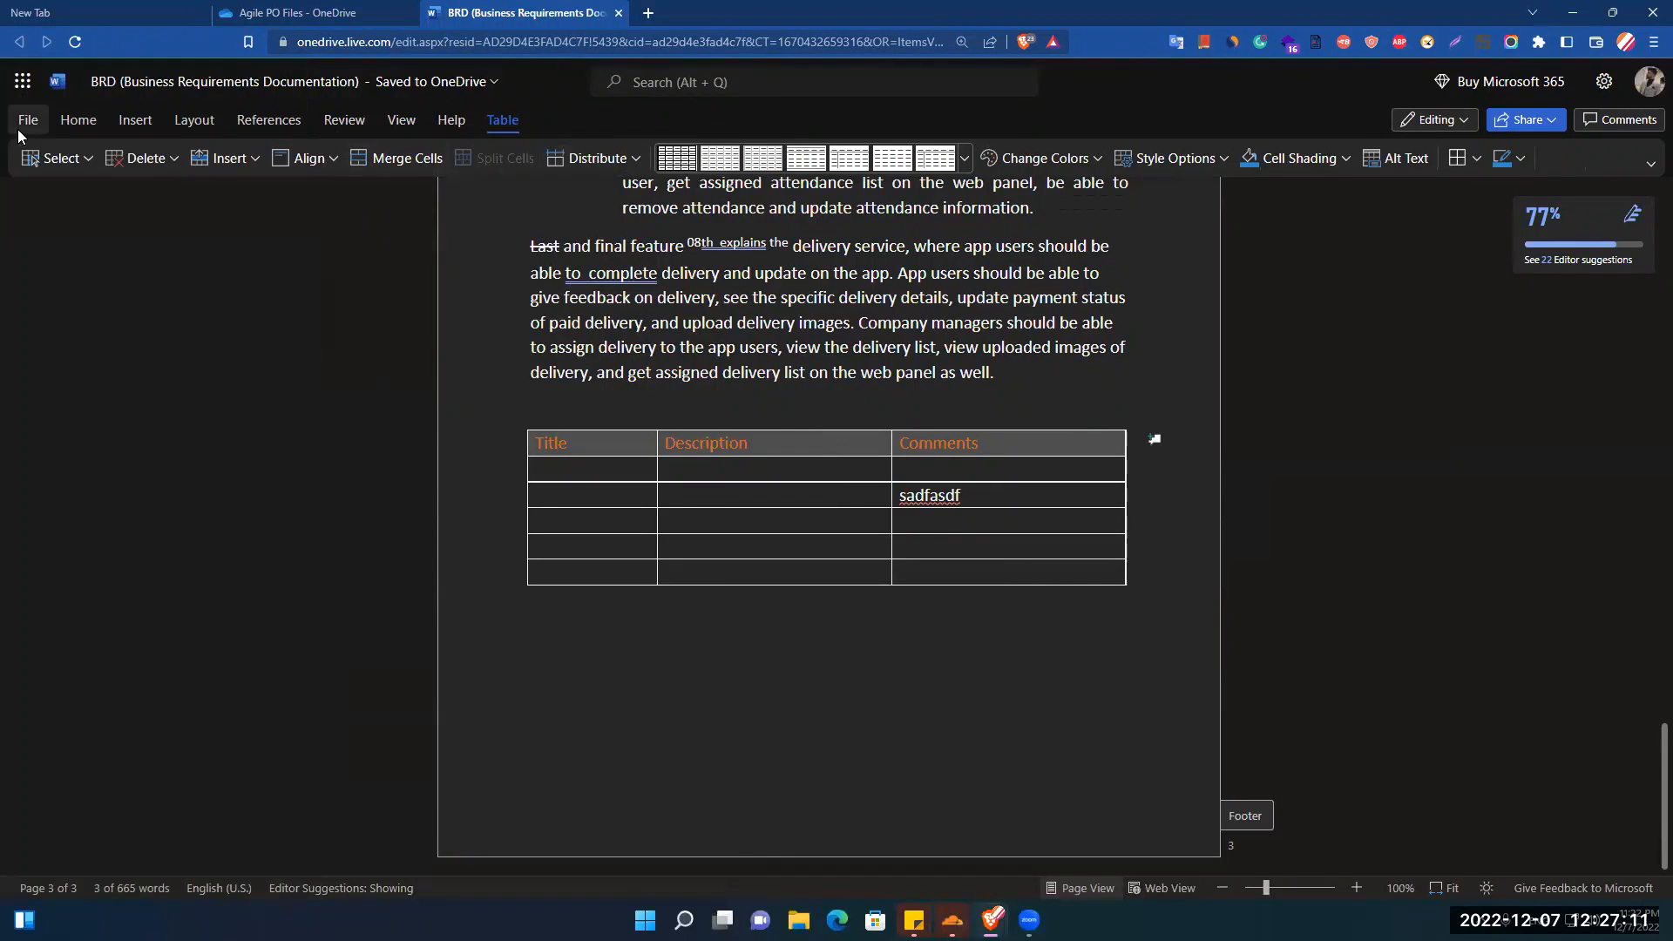